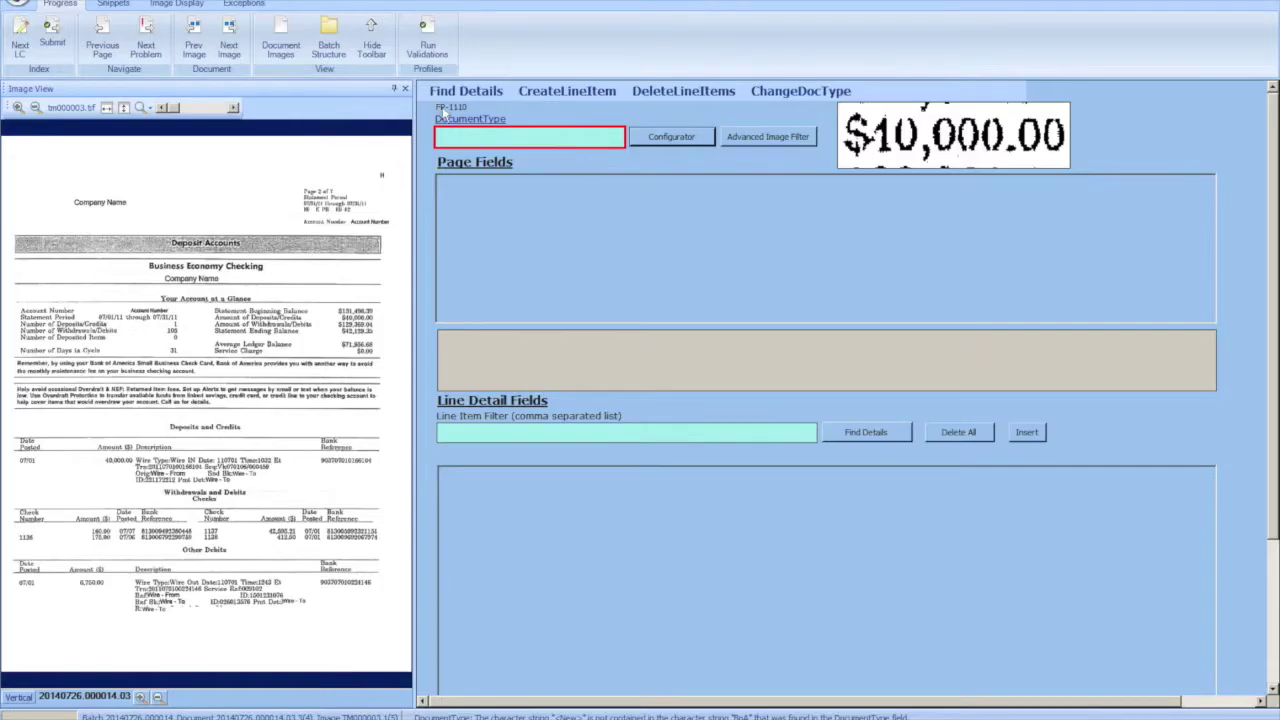
Dismiss the DocumentType lookup and open the DynaFlex Manager through Configurator.
{"action": "left_click", "coordinate": [462, 119]}
{"action": "left_click", "coordinate": [421, 20]}
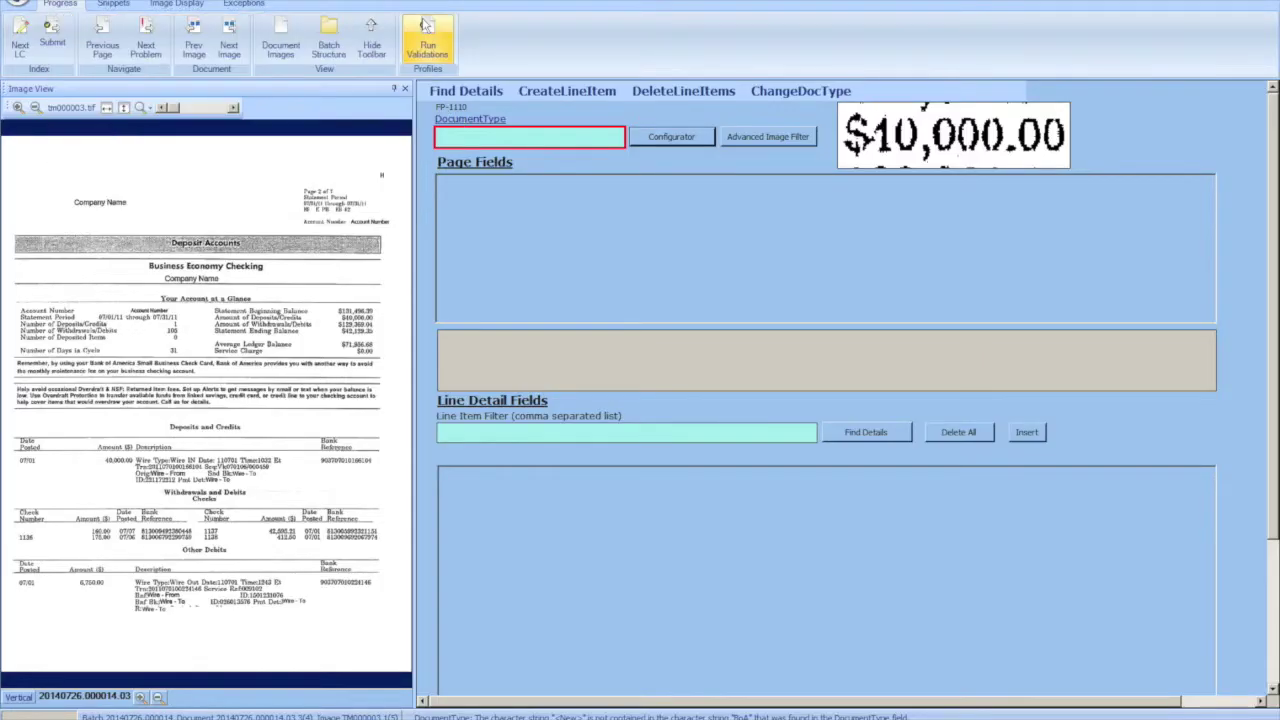
{"action": "left_click", "coordinate": [662, 140]}
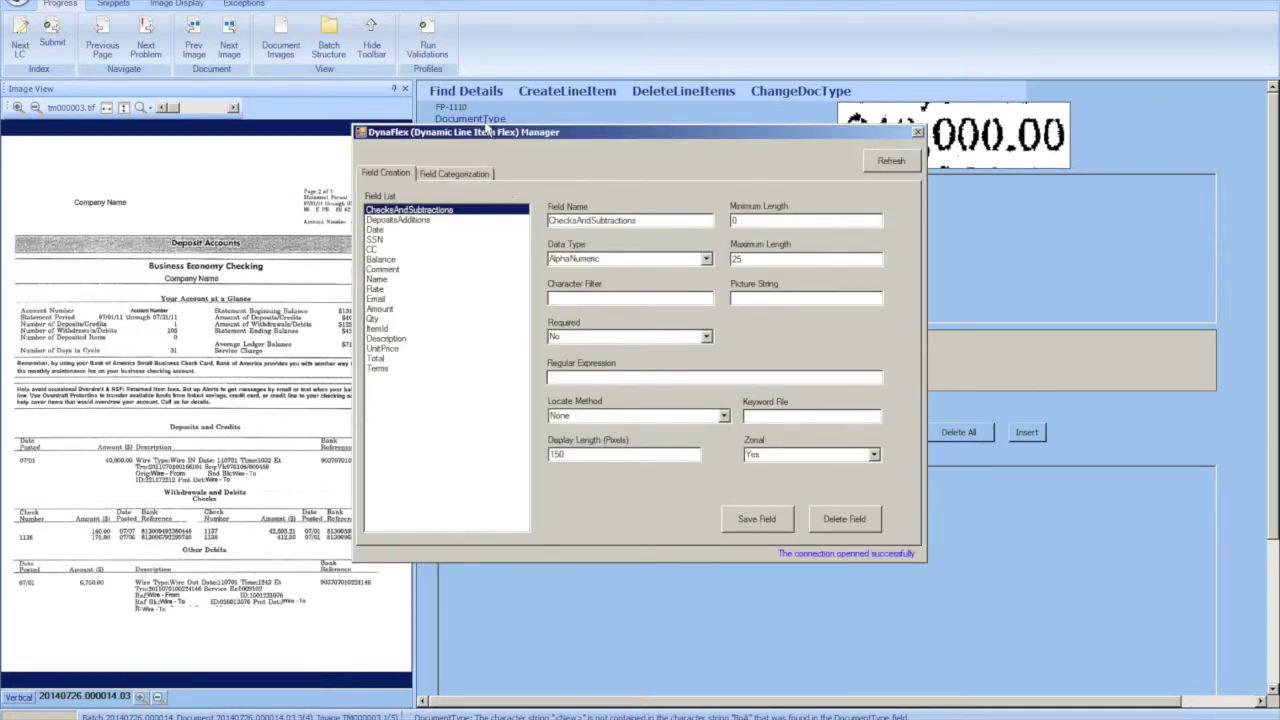
Move the DynaFlex Manager window higher and inspect the Date, Amount and Description field settings.
{"action": "left_click_drag", "start_coordinate": [486, 140], "coordinate": [631, 75]}
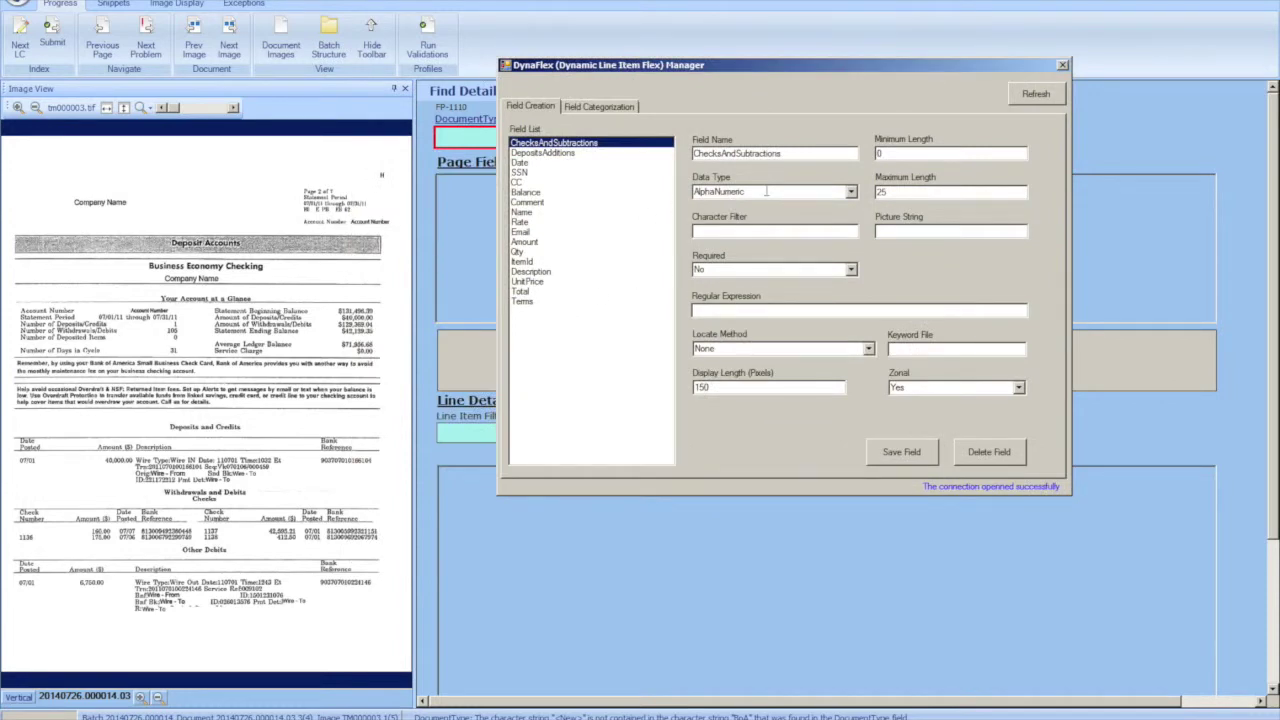
{"action": "left_click", "coordinate": [521, 165]}
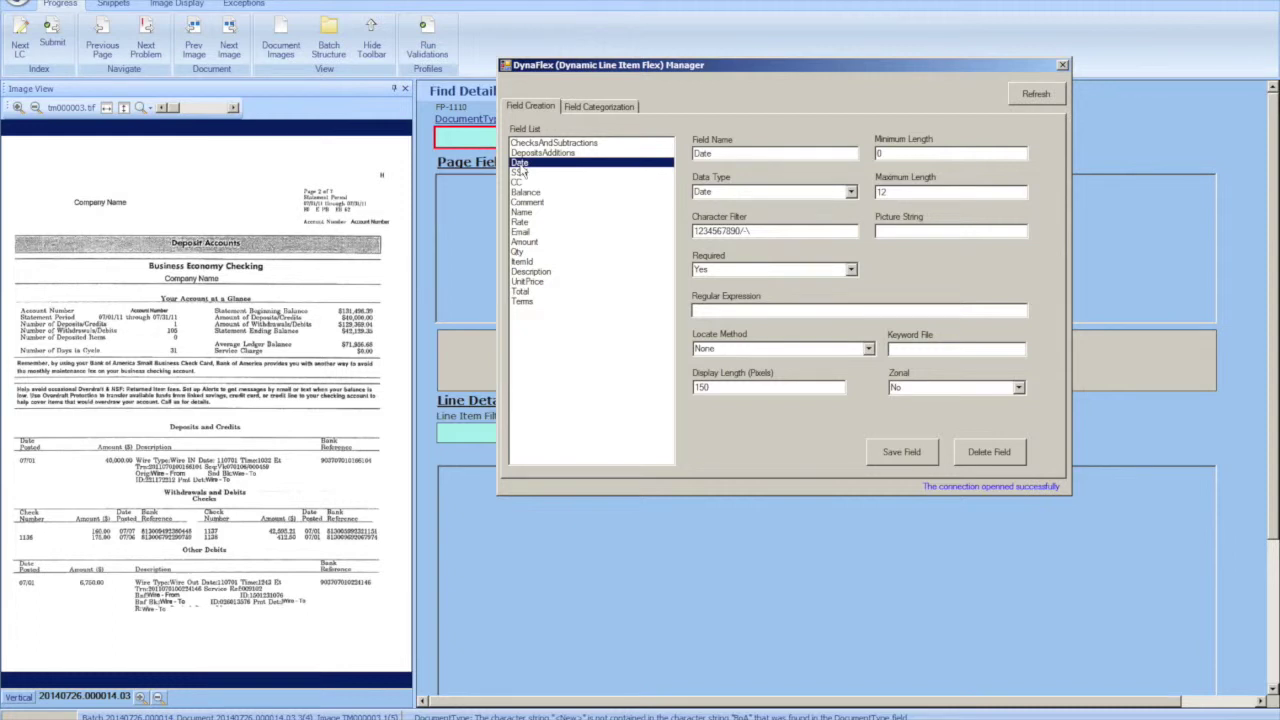
{"action": "left_click", "coordinate": [527, 244]}
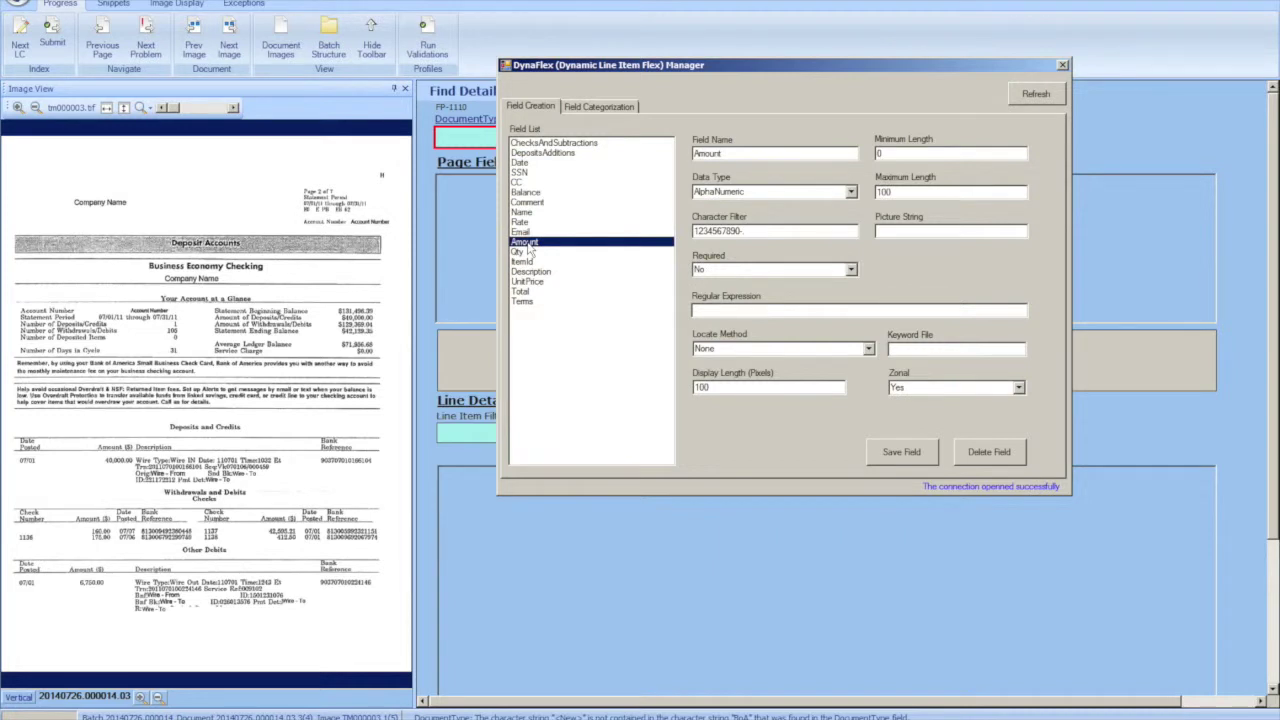
{"action": "left_click", "coordinate": [530, 273]}
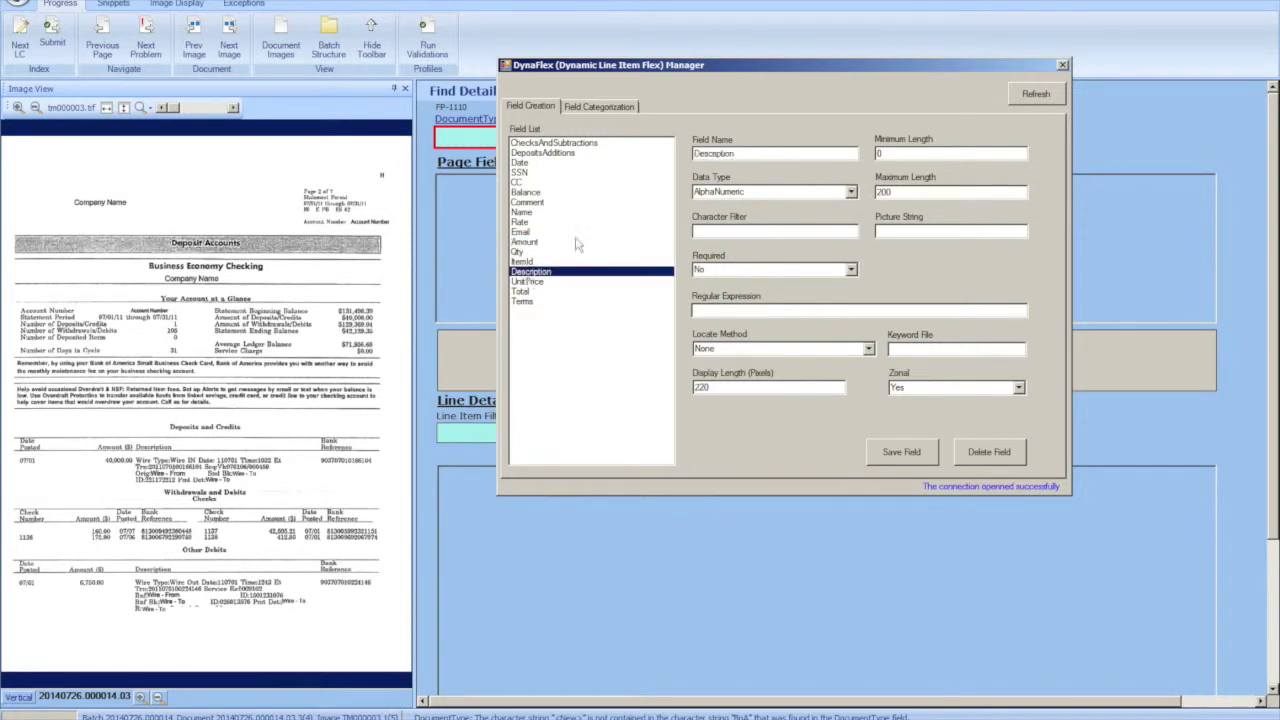
{"action": "double_click", "coordinate": [738, 153]}
{"action": "type", "text": "BankReference"}
{"action": "left_click", "coordinate": [762, 190]}
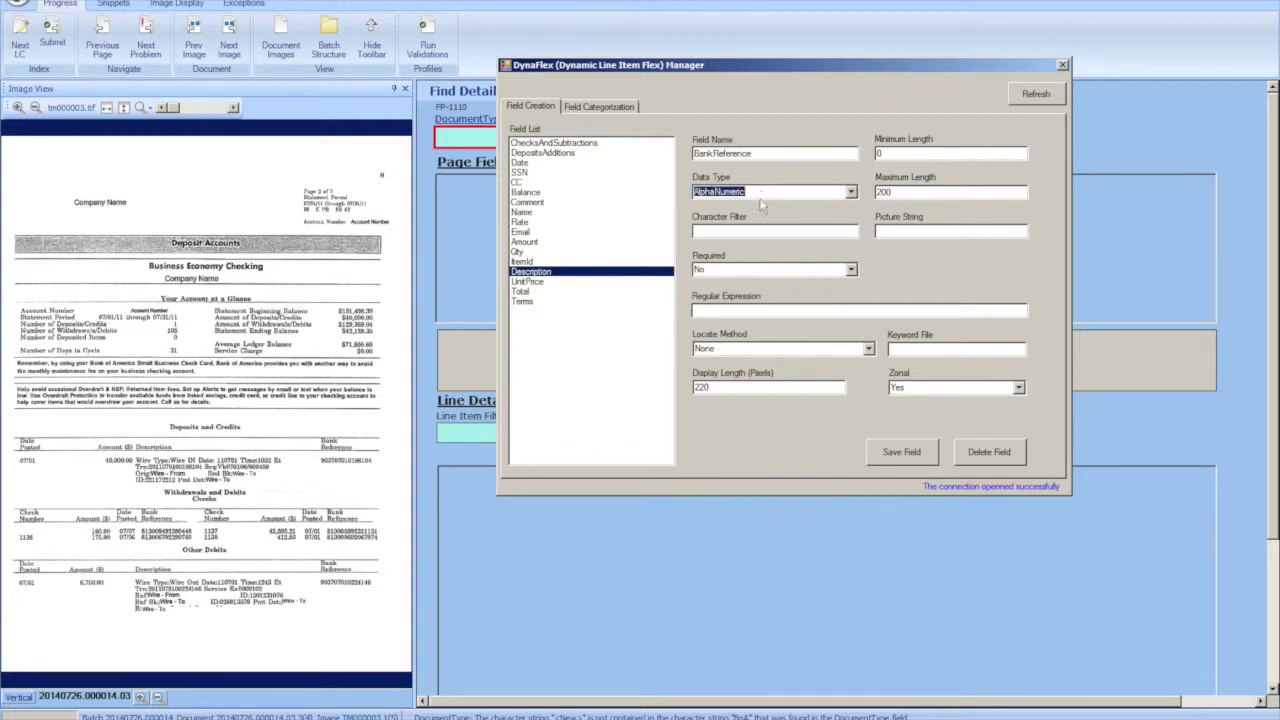
{"action": "left_click", "coordinate": [845, 195]}
{"action": "left_click", "coordinate": [766, 235]}
{"action": "left_click", "coordinate": [766, 233]}
{"action": "type", "text": "123456789"}
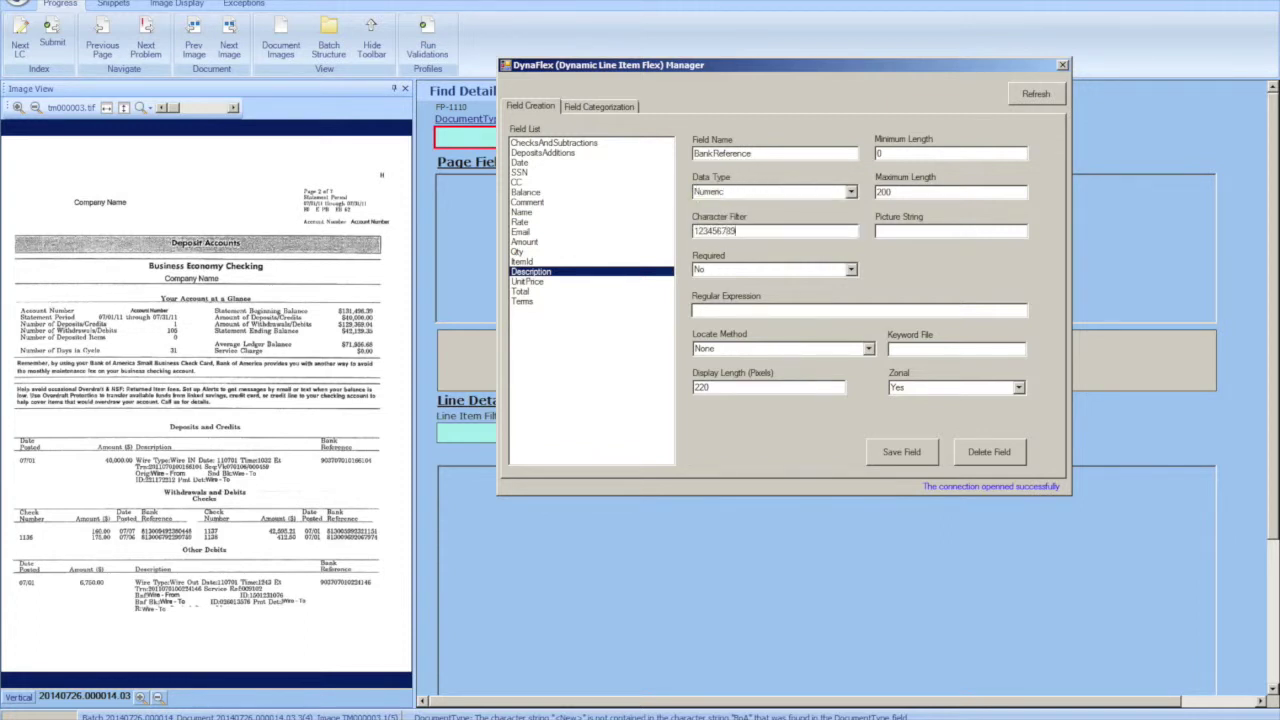
{"action": "type", "text": "0"}
{"action": "type", "text": "NNNNNN"}
{"action": "type", "text": "NNNNN"}
{"action": "type", "text": "NNN"}
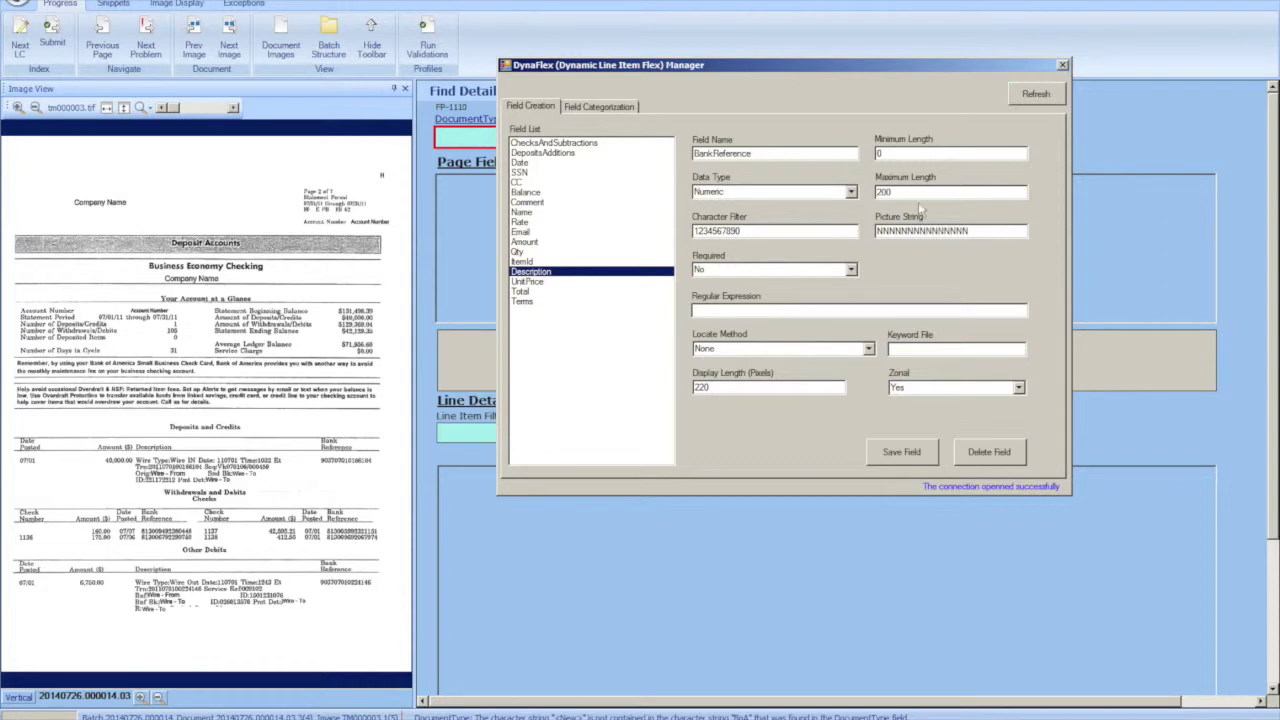
Set maximum length 15 and display length 160, then save BankReference as a new field.
{"action": "double_click", "coordinate": [914, 192]}
{"action": "type", "text": "15"}
{"action": "left_click_drag", "start_coordinate": [760, 386], "coordinate": [697, 387]}
{"action": "type", "text": "160"}
{"action": "left_click", "coordinate": [901, 452]}
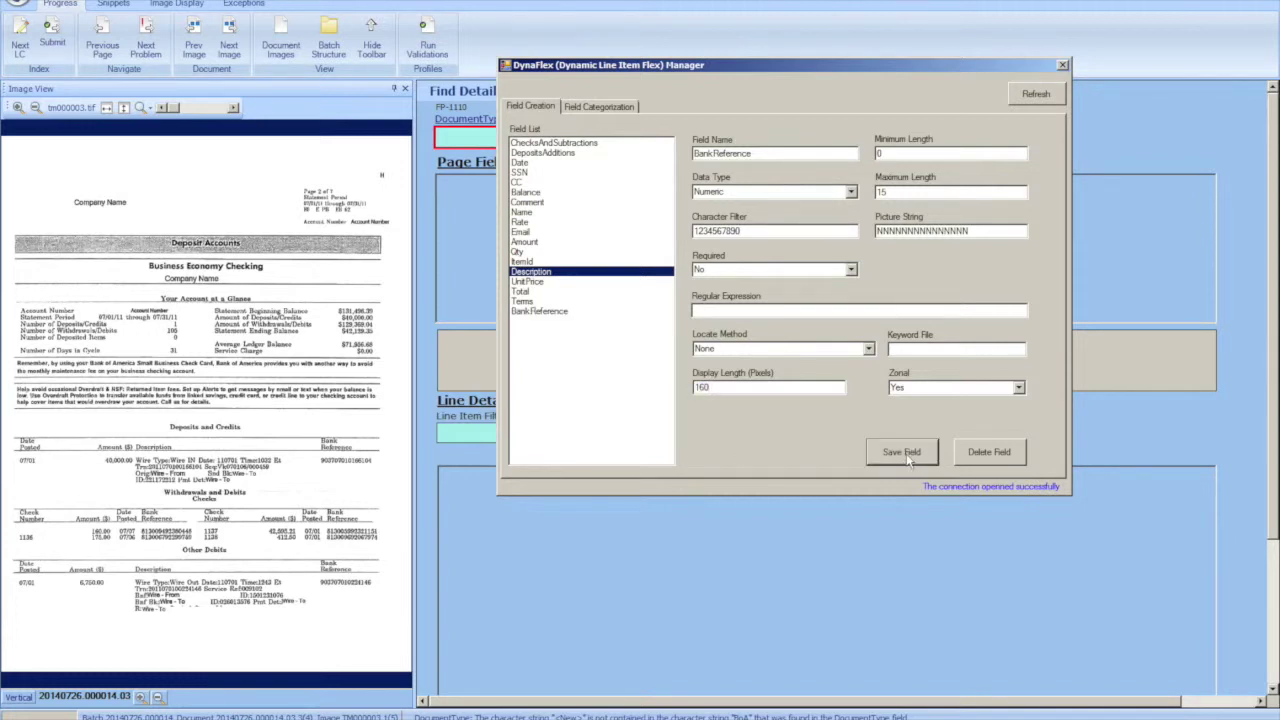
Create the BusinessChecking document type on Field Categorization and add it to the categories.
{"action": "left_click", "coordinate": [617, 108]}
{"action": "left_click", "coordinate": [543, 465]}
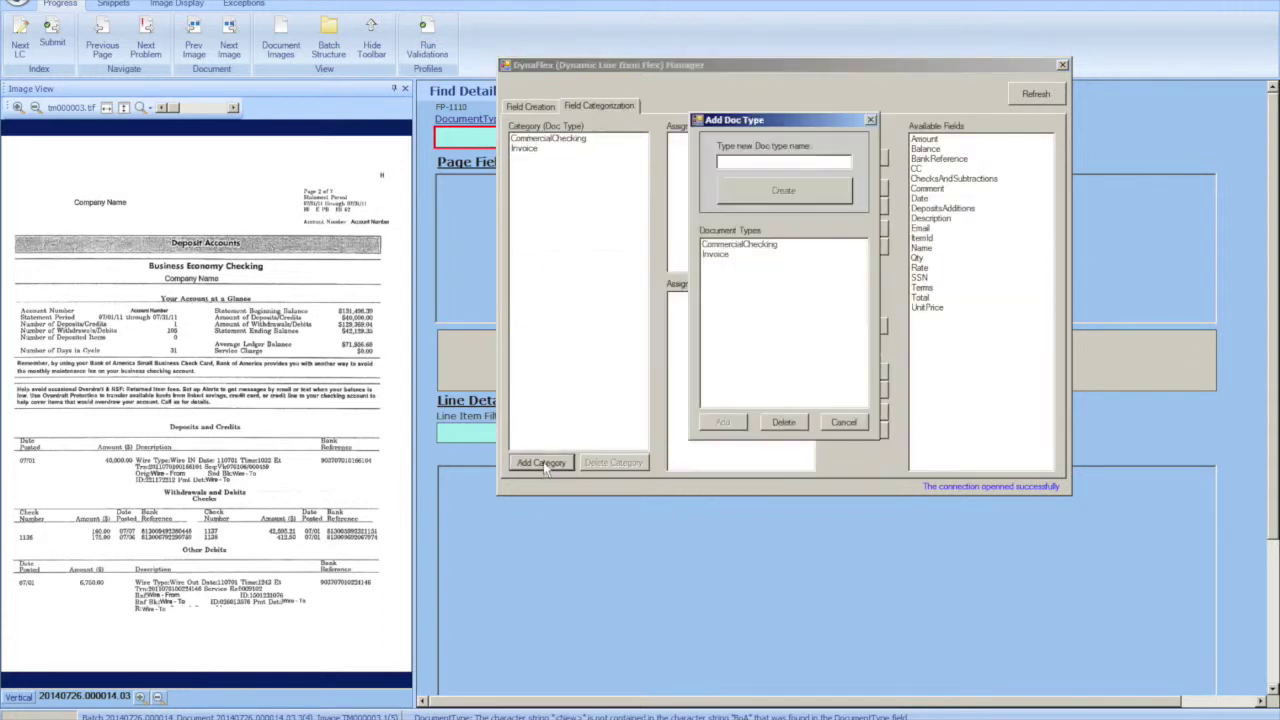
{"action": "left_click", "coordinate": [776, 163]}
{"action": "type", "text": "BusinessChecking"}
{"action": "left_click", "coordinate": [800, 196]}
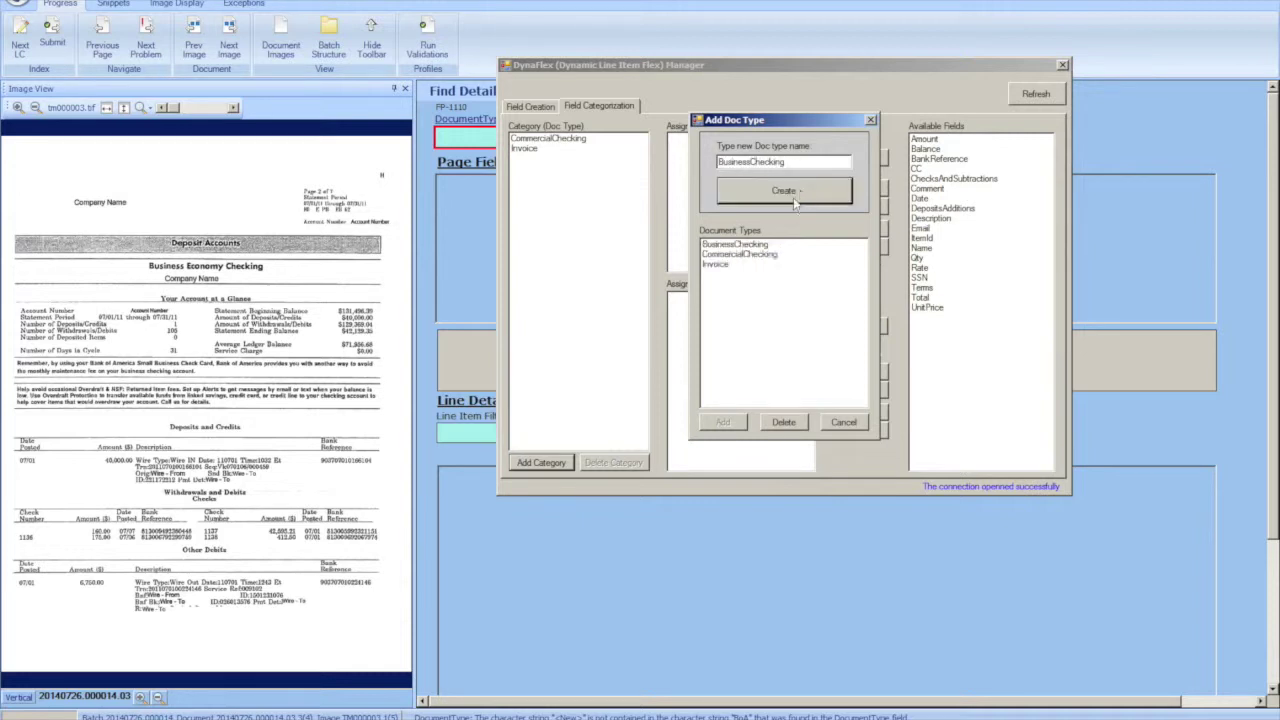
{"action": "left_click", "coordinate": [752, 244]}
{"action": "left_click", "coordinate": [723, 422]}
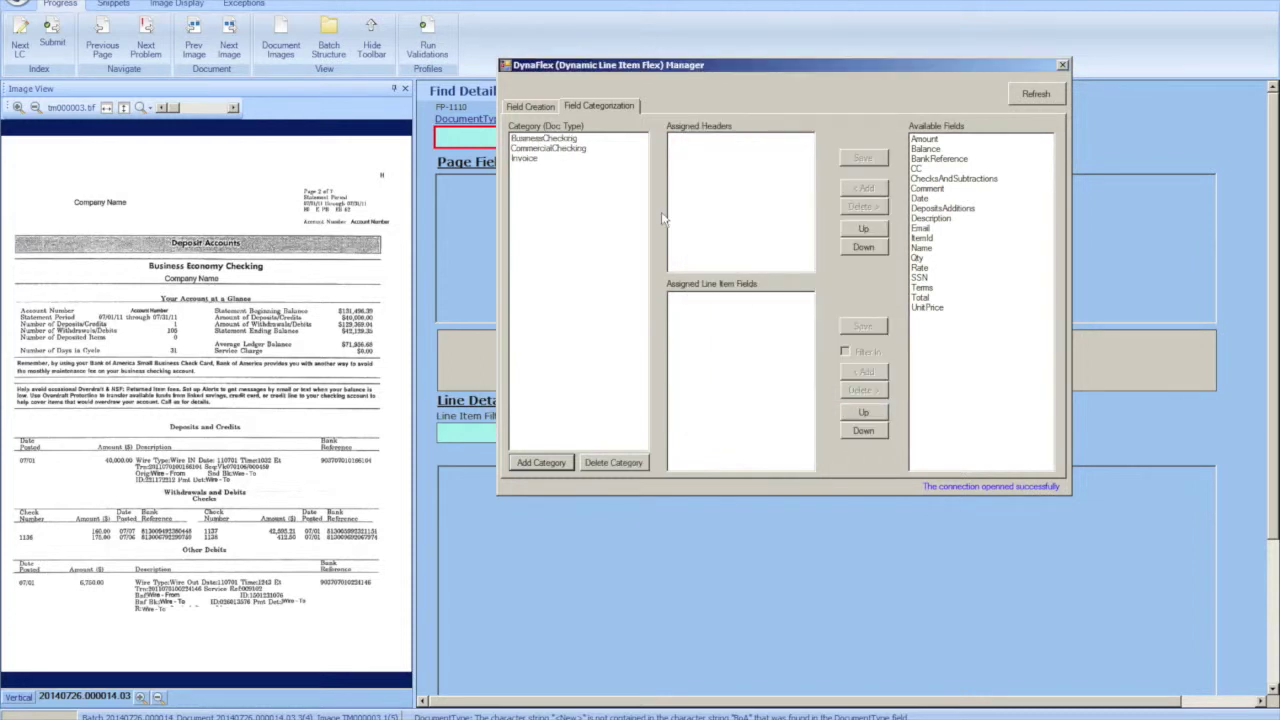
Add Date, Amount, Description and BankReference as BusinessChecking line-item fields.
{"action": "left_click", "coordinate": [563, 142]}
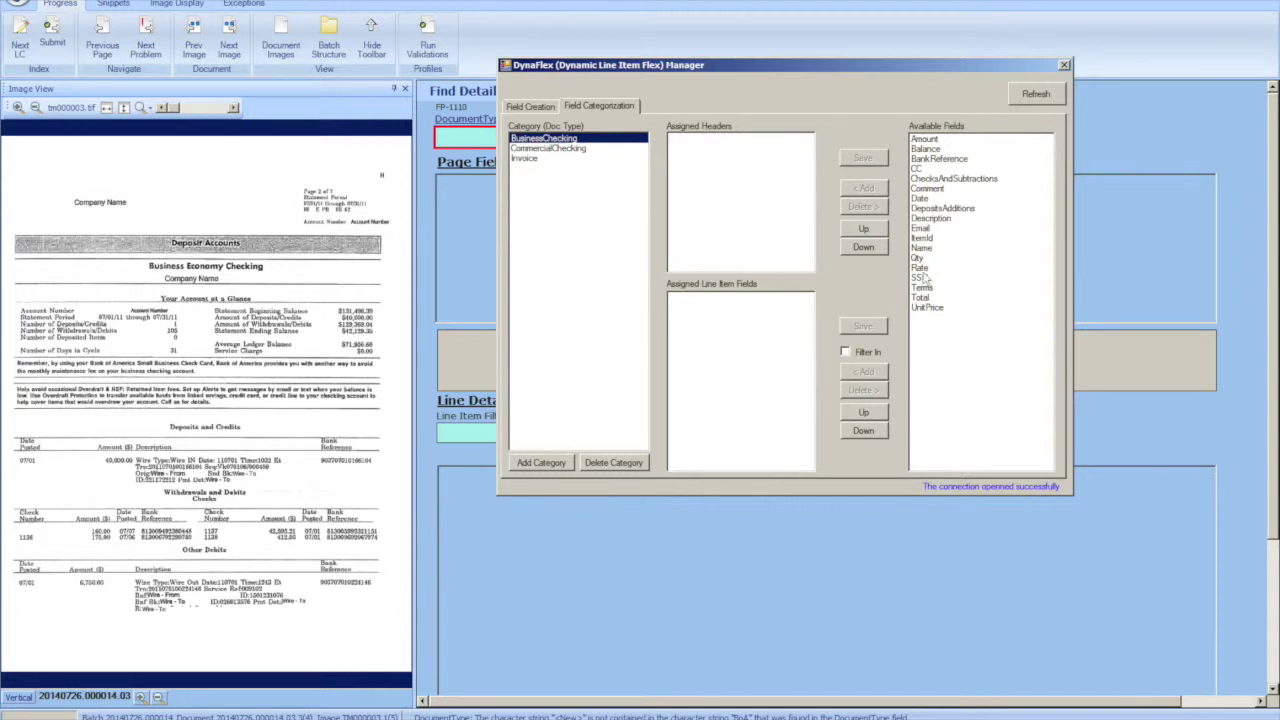
{"action": "left_click", "coordinate": [920, 199]}
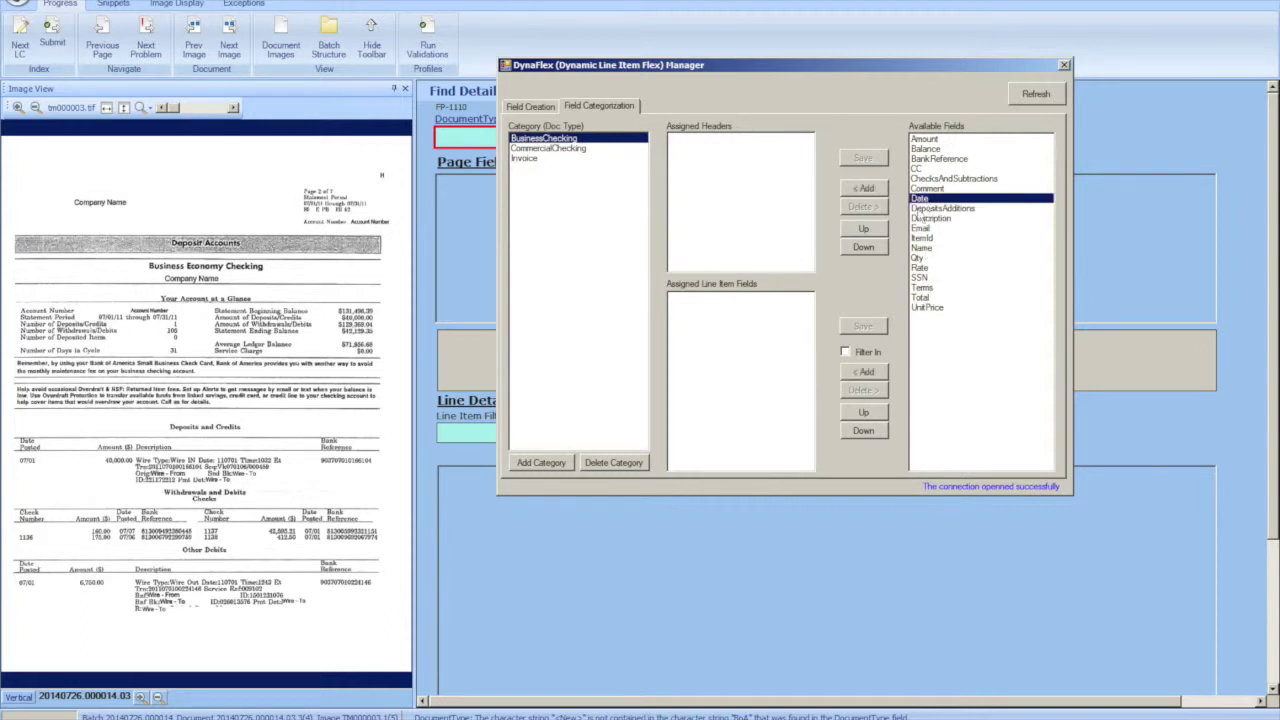
{"action": "left_click", "coordinate": [865, 373]}
{"action": "left_click", "coordinate": [930, 141]}
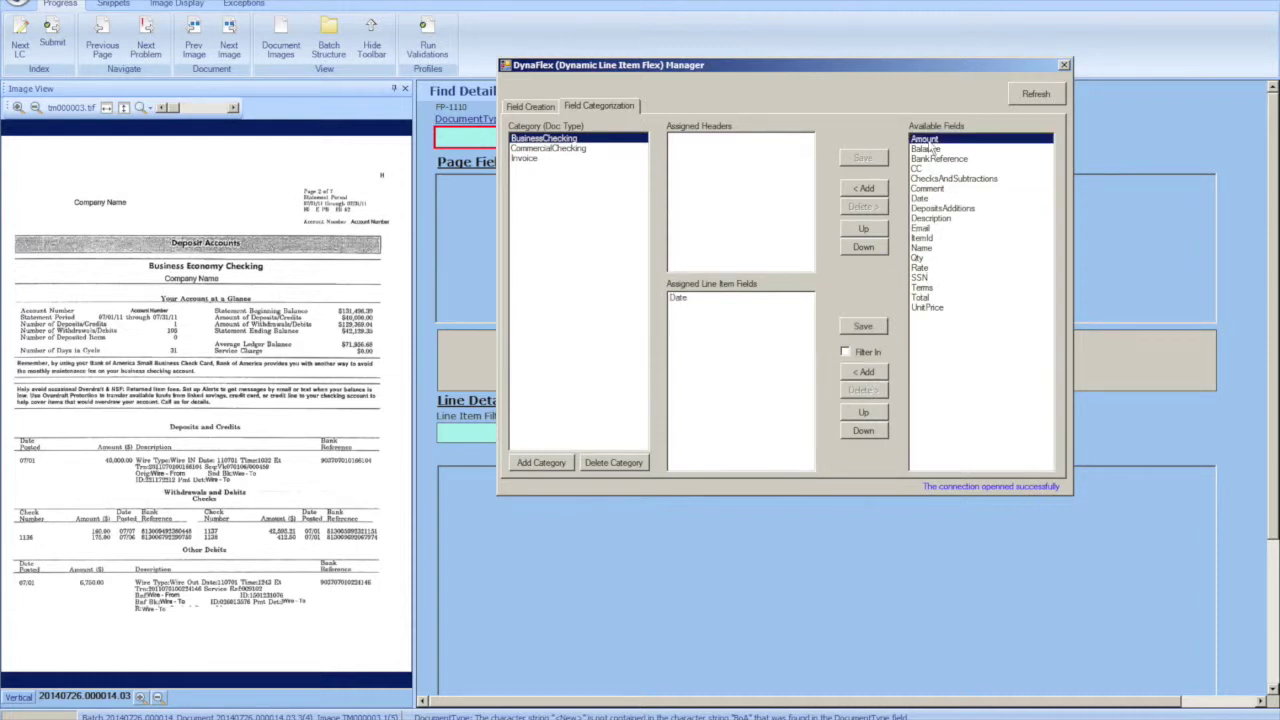
{"action": "left_click", "coordinate": [865, 373]}
{"action": "left_click", "coordinate": [930, 218]}
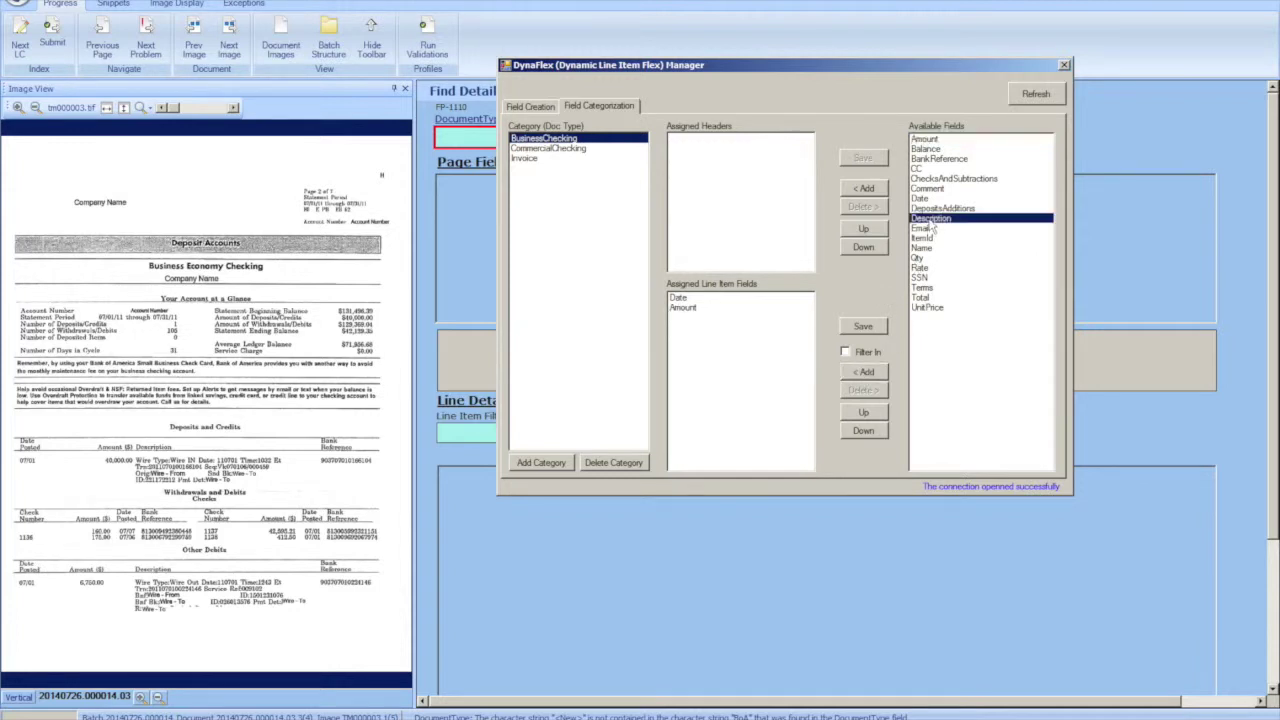
{"action": "left_click", "coordinate": [863, 373]}
{"action": "left_click", "coordinate": [925, 159]}
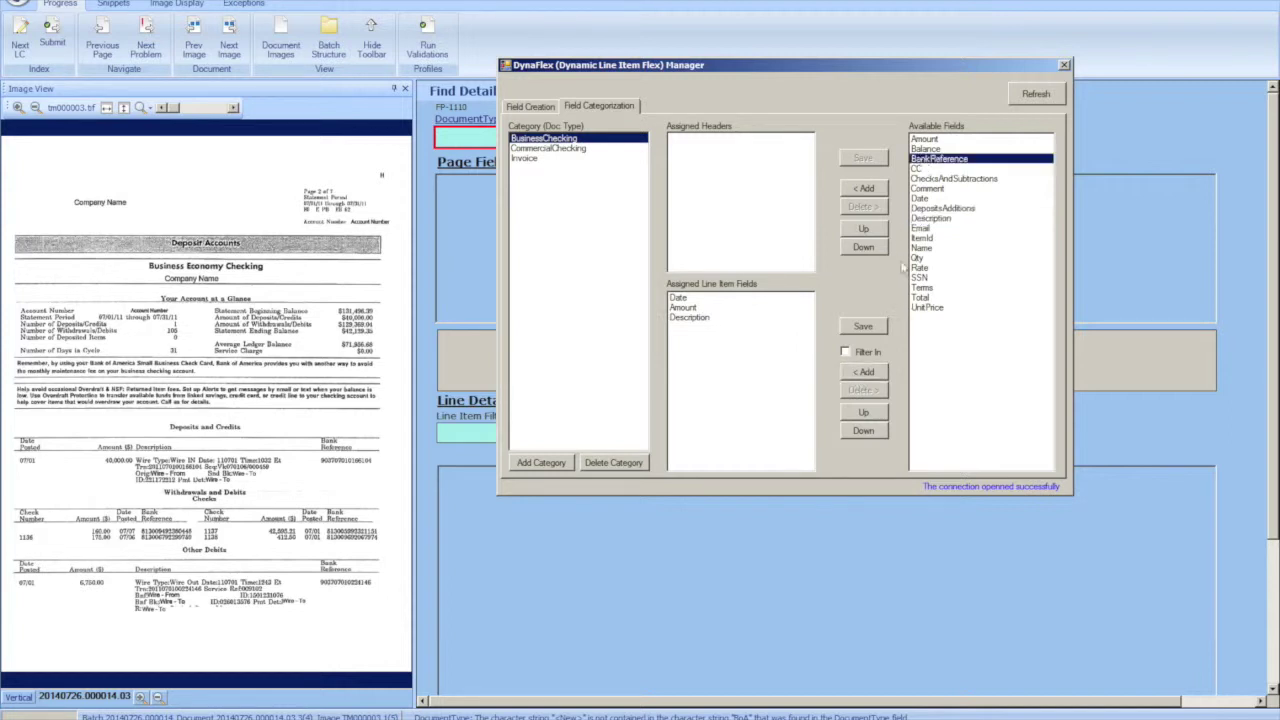
{"action": "left_click", "coordinate": [863, 372]}
{"action": "left_click", "coordinate": [679, 299]}
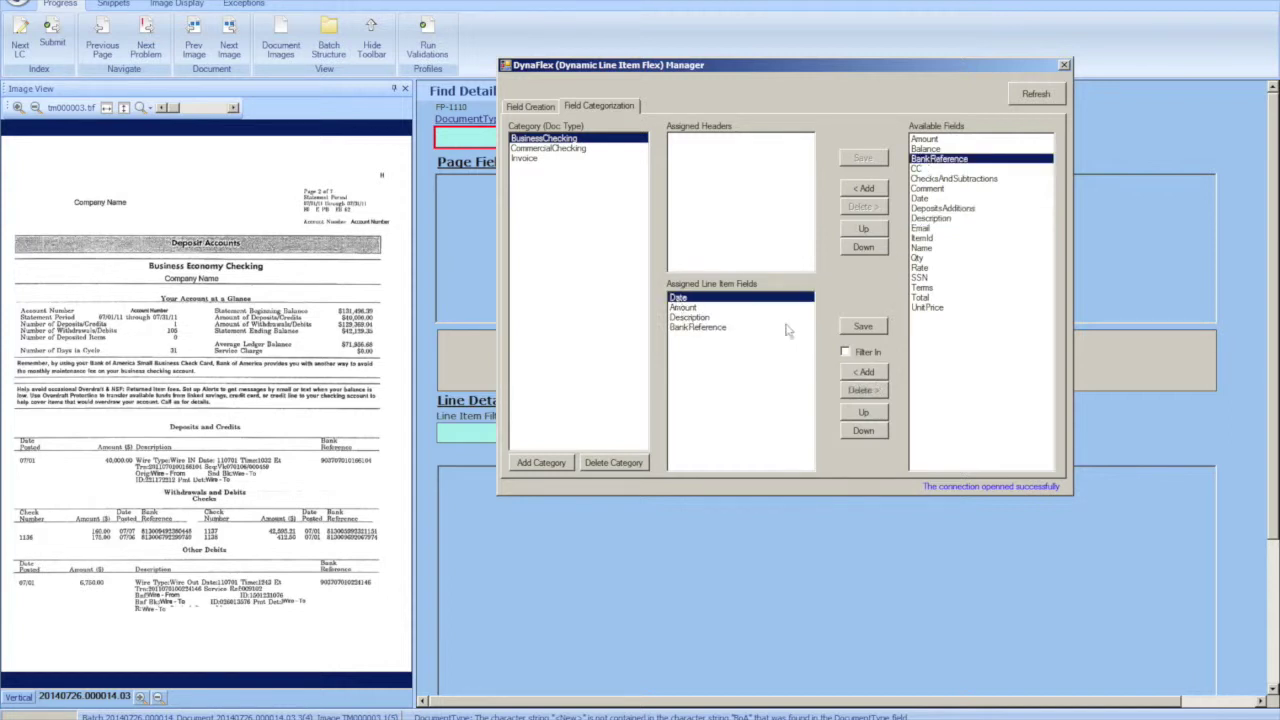
Mark Date, Amount and BankReference for line-item filtering and save the settings.
{"action": "left_click", "coordinate": [858, 353]}
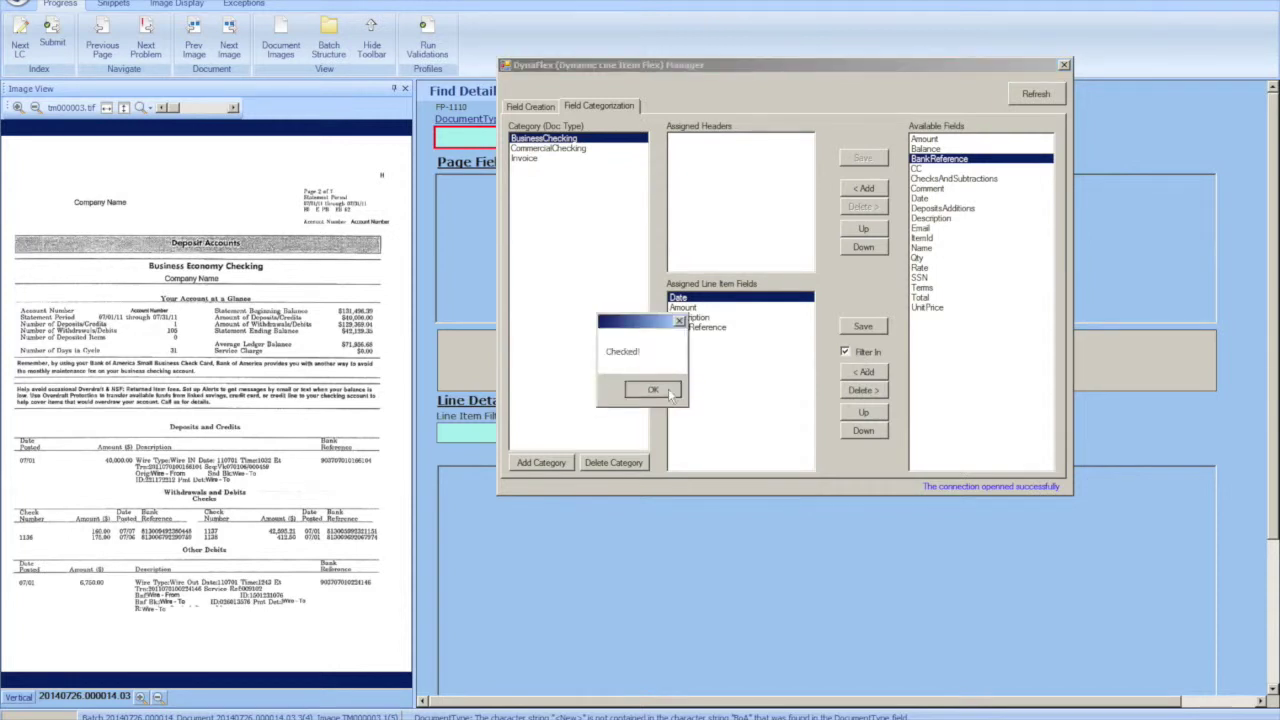
{"action": "left_click", "coordinate": [670, 394]}
{"action": "left_click", "coordinate": [690, 308]}
{"action": "left_click", "coordinate": [846, 353]}
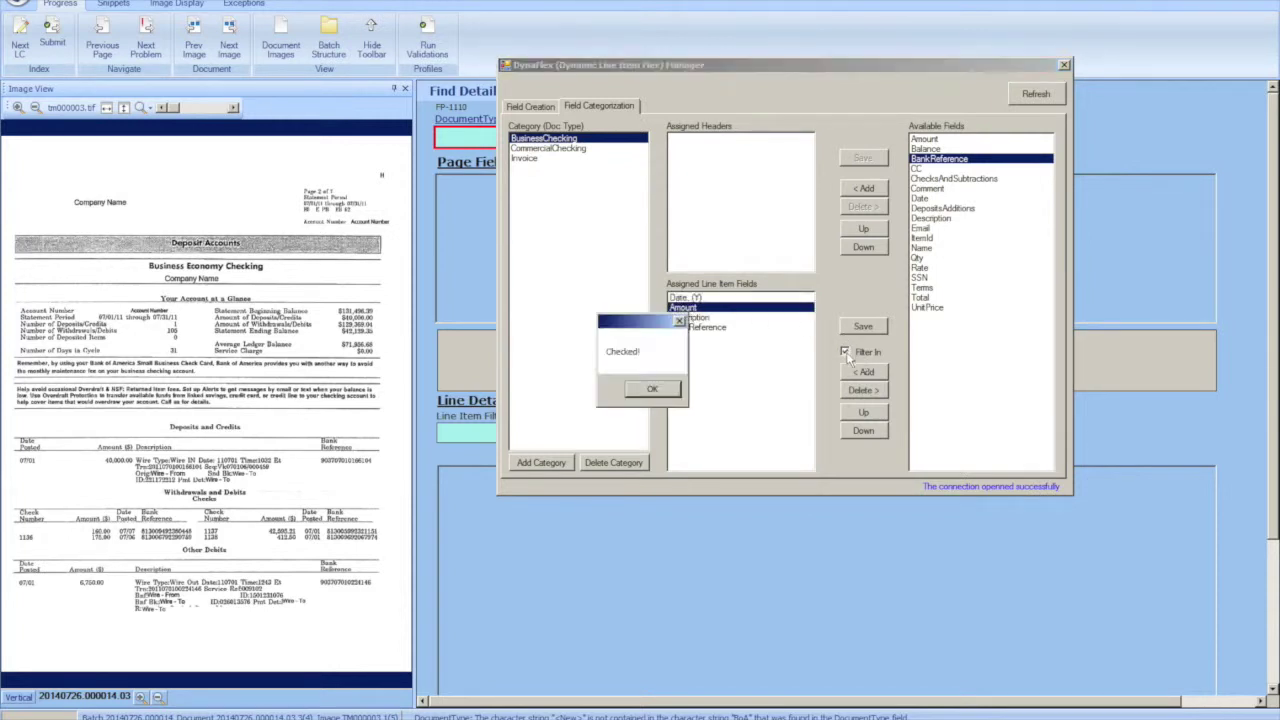
{"action": "left_click", "coordinate": [670, 394]}
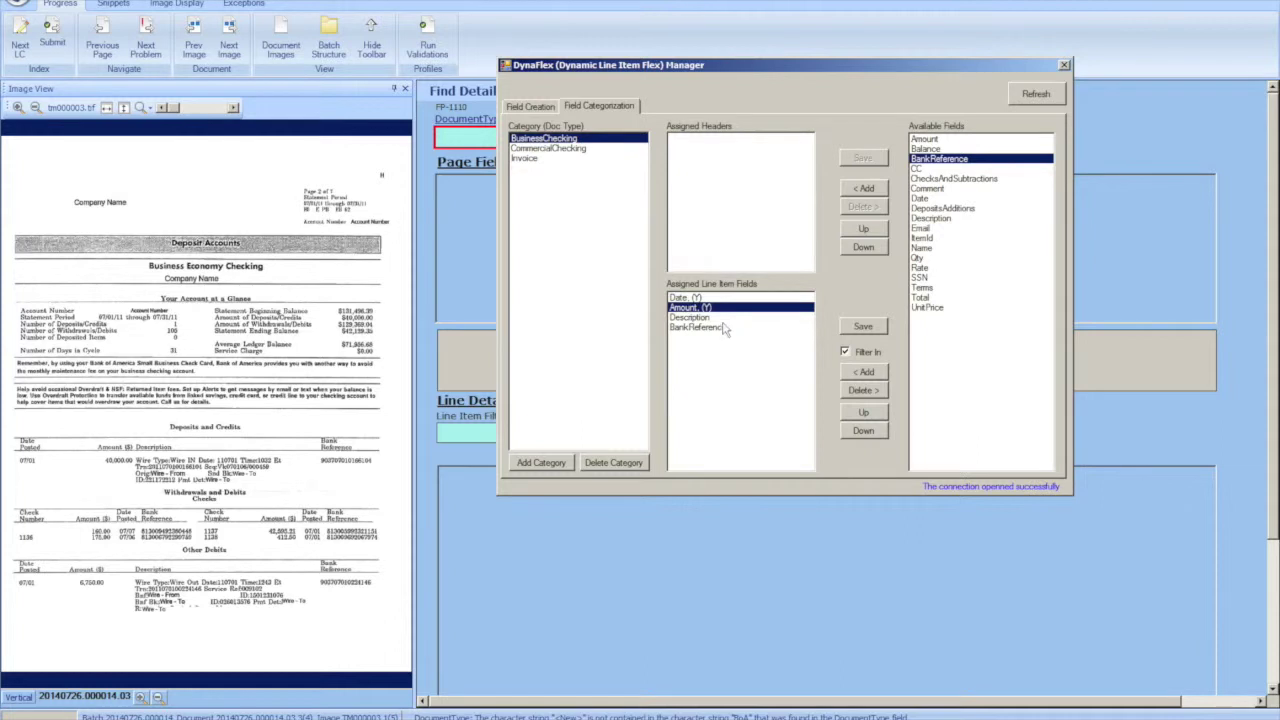
{"action": "left_click", "coordinate": [864, 326]}
{"action": "left_click", "coordinate": [694, 390]}
{"action": "left_click", "coordinate": [704, 327]}
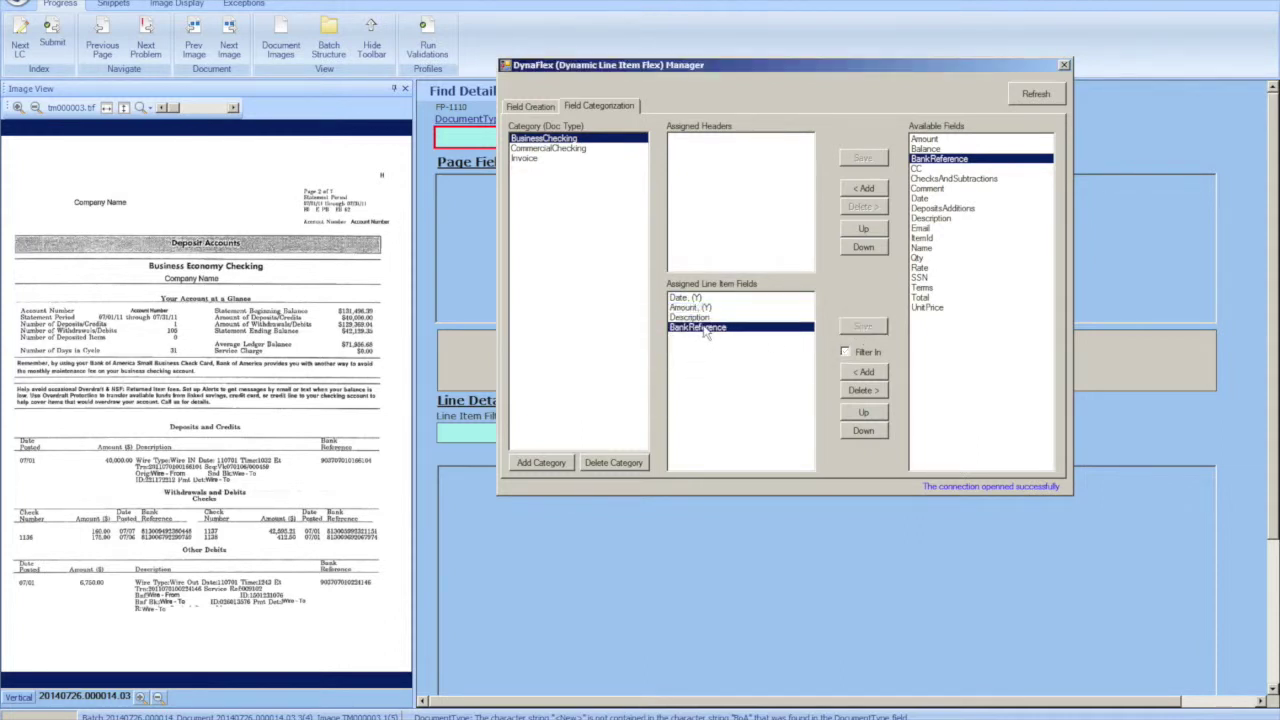
{"action": "left_click", "coordinate": [846, 352]}
{"action": "left_click", "coordinate": [692, 392]}
{"action": "left_click", "coordinate": [864, 328]}
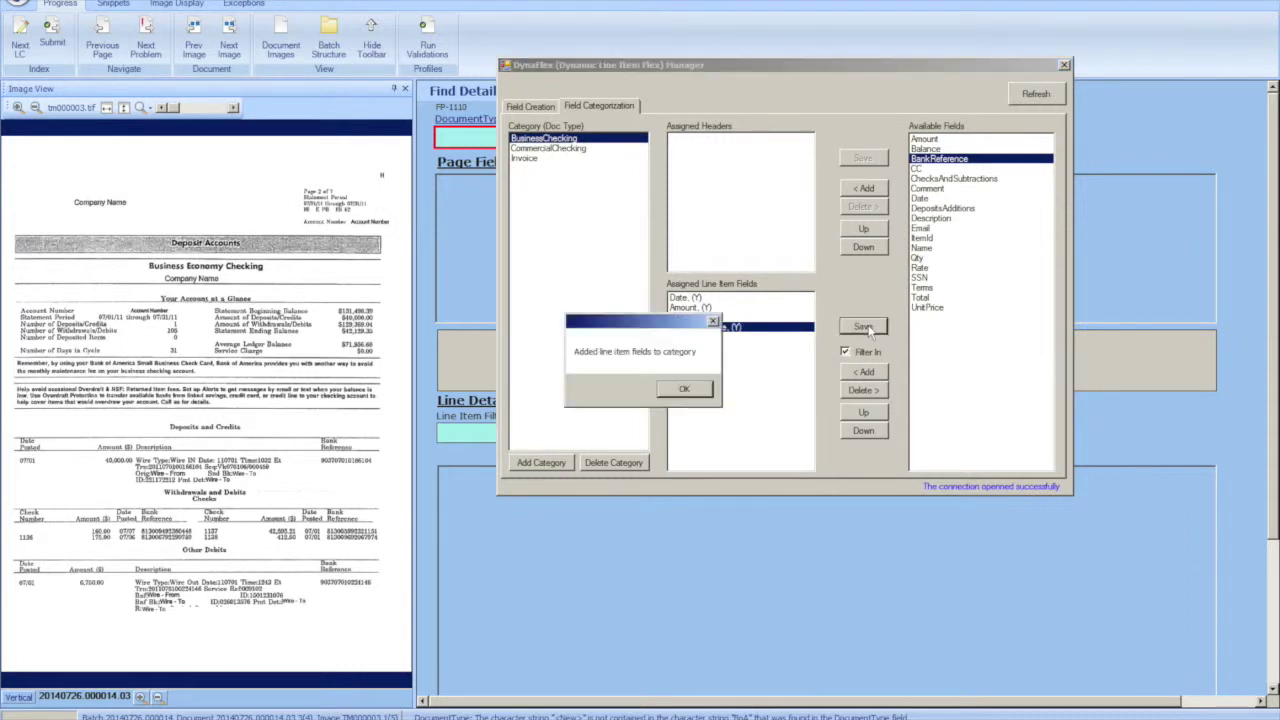
{"action": "left_click", "coordinate": [700, 392]}
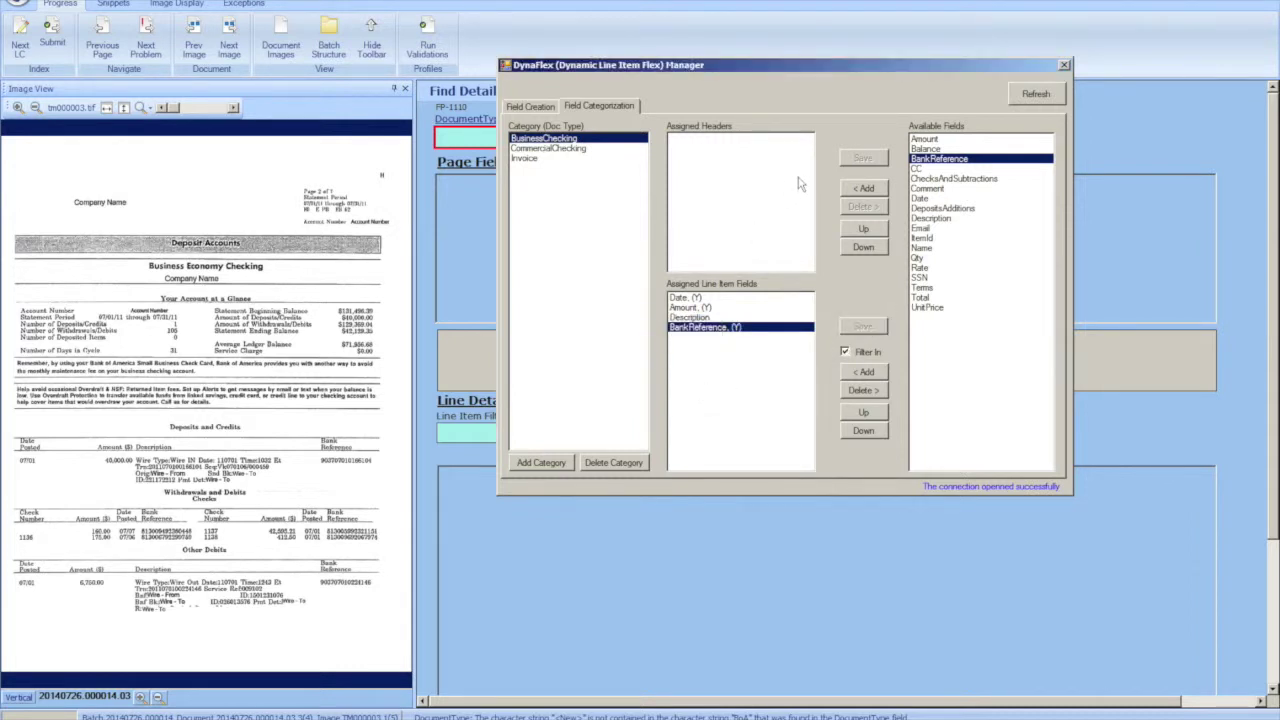
Add Name and Comment as BusinessChecking headers, save, and close the DynaFlex Manager.
{"action": "left_click", "coordinate": [927, 189]}
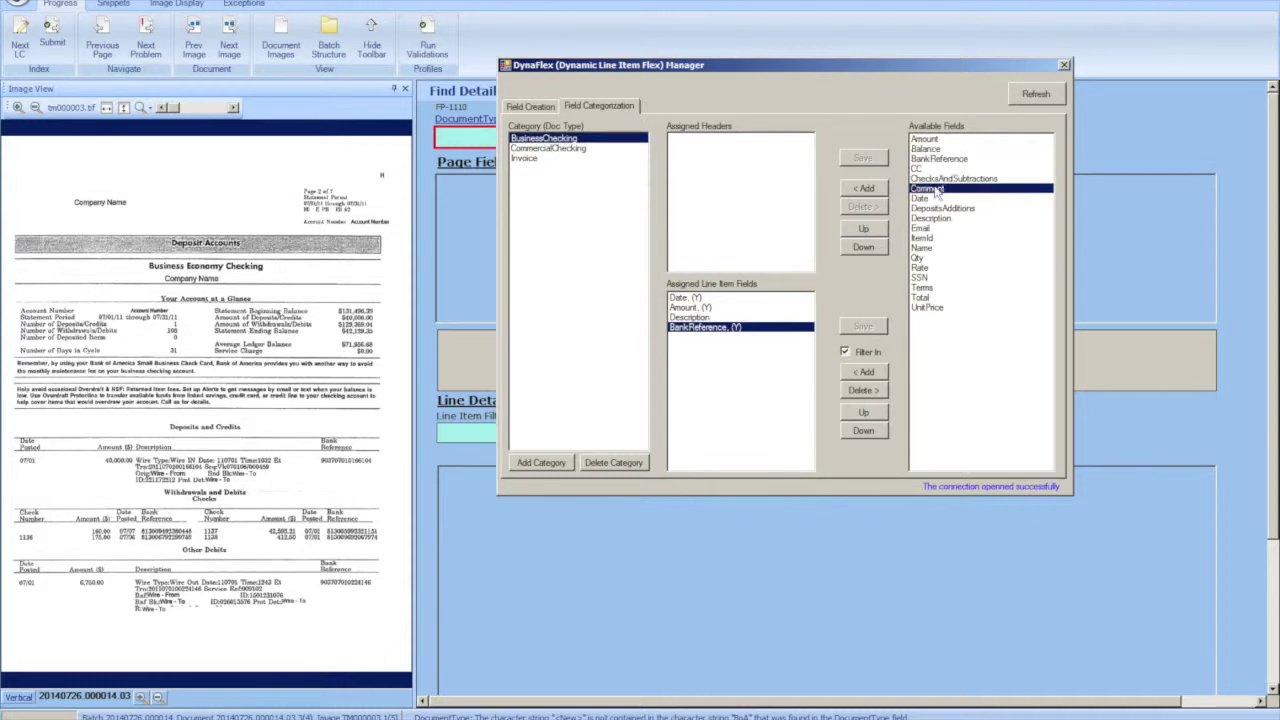
{"action": "left_click", "coordinate": [922, 248]}
{"action": "left_click", "coordinate": [864, 188]}
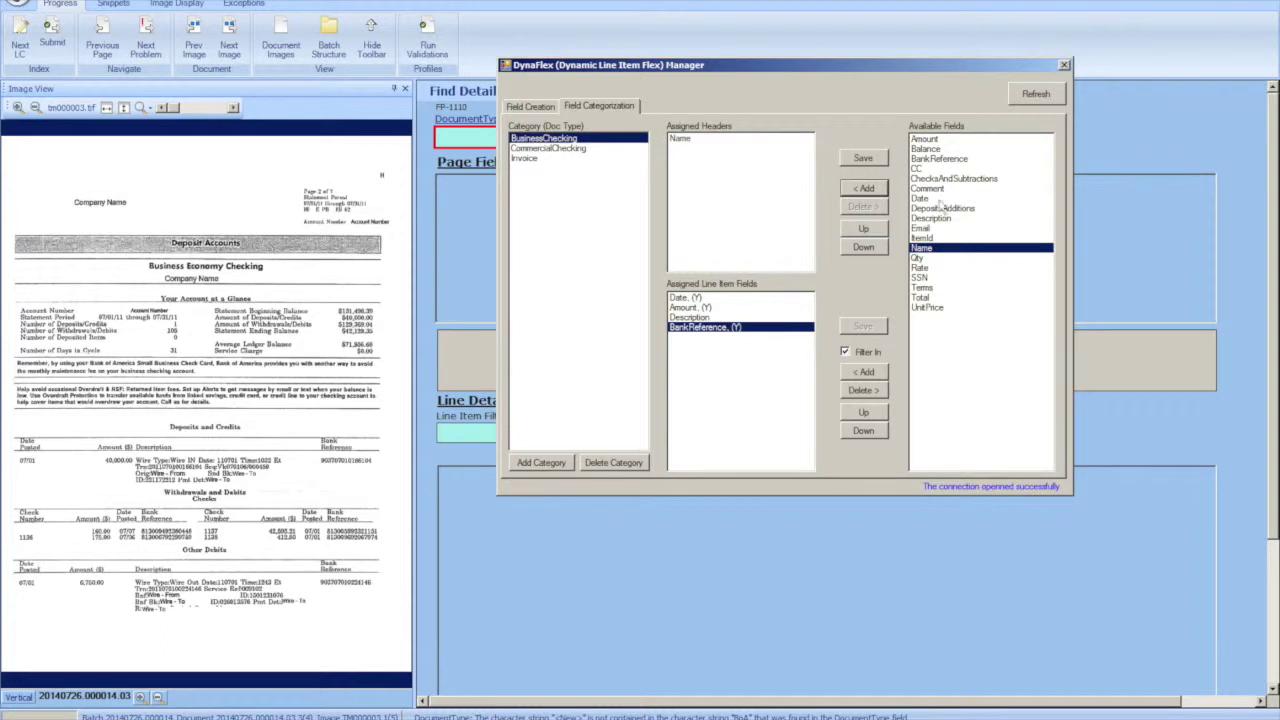
{"action": "left_click", "coordinate": [936, 189]}
{"action": "left_click", "coordinate": [866, 189]}
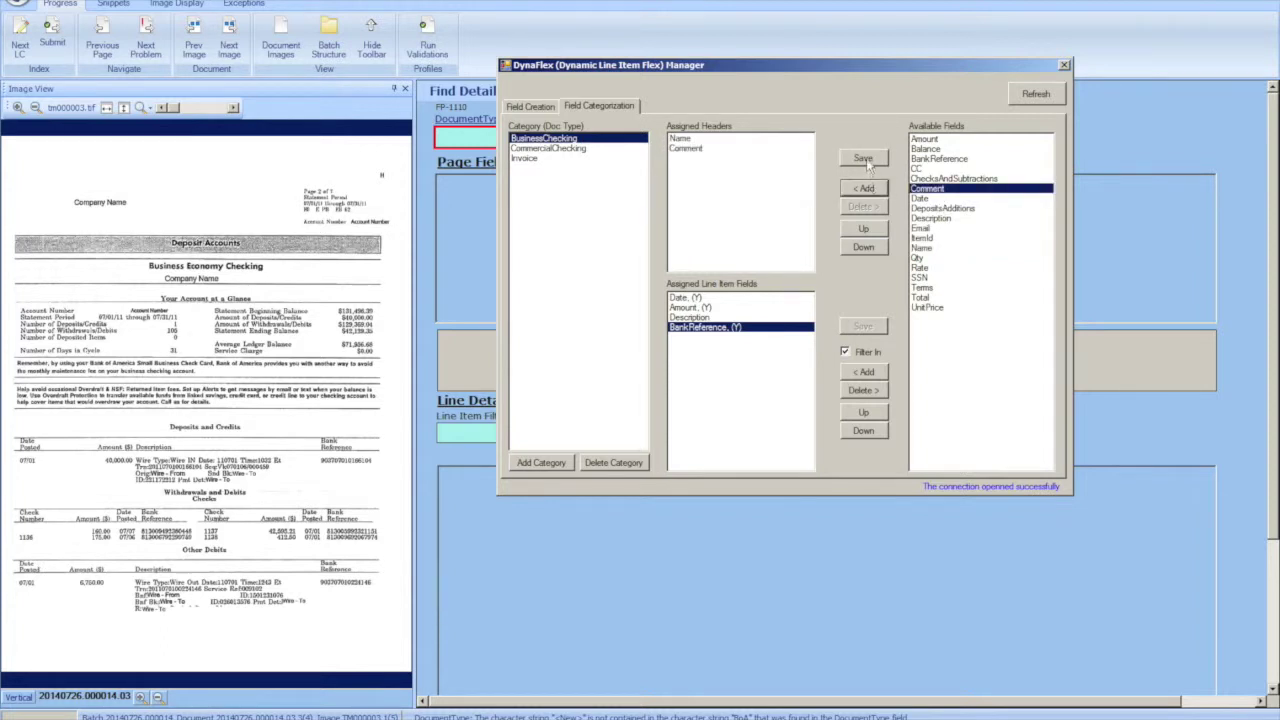
{"action": "left_click", "coordinate": [864, 159]}
{"action": "left_click", "coordinate": [680, 390]}
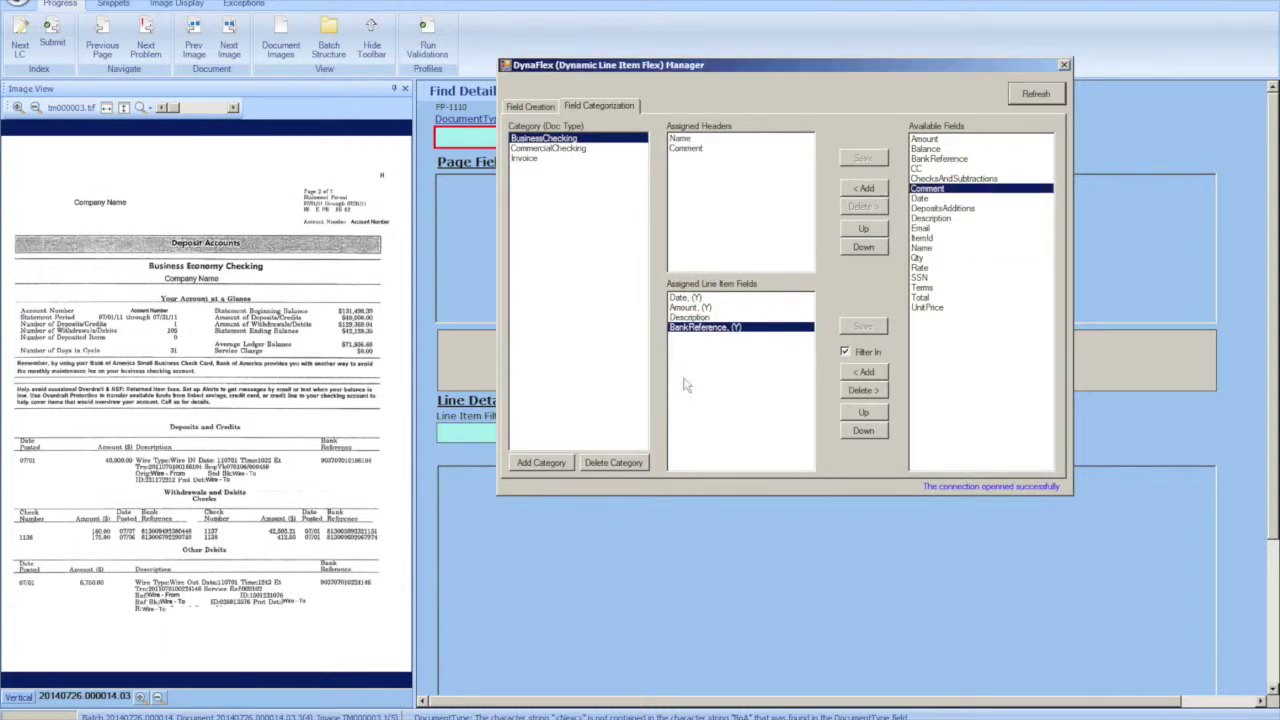
{"action": "left_click", "coordinate": [1064, 64]}
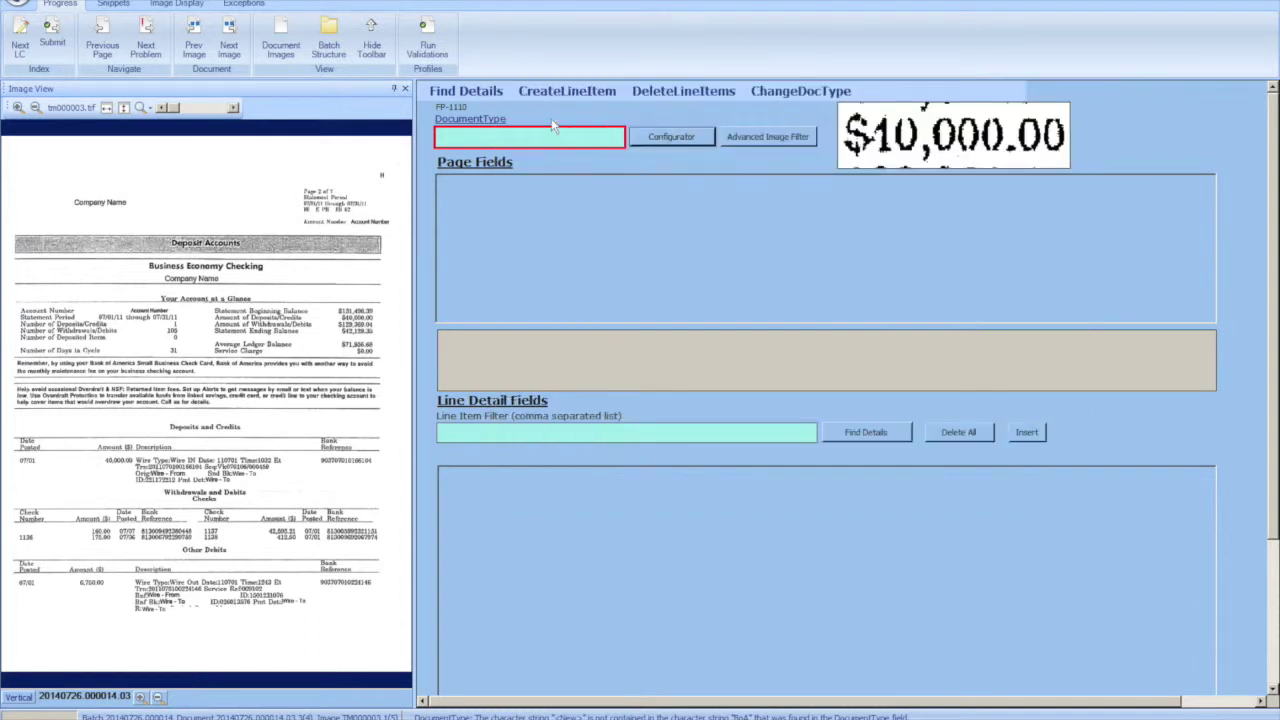
Change the document type to BusinessChecking.
{"action": "left_click", "coordinate": [478, 120]}
{"action": "double_click", "coordinate": [180, 119]}
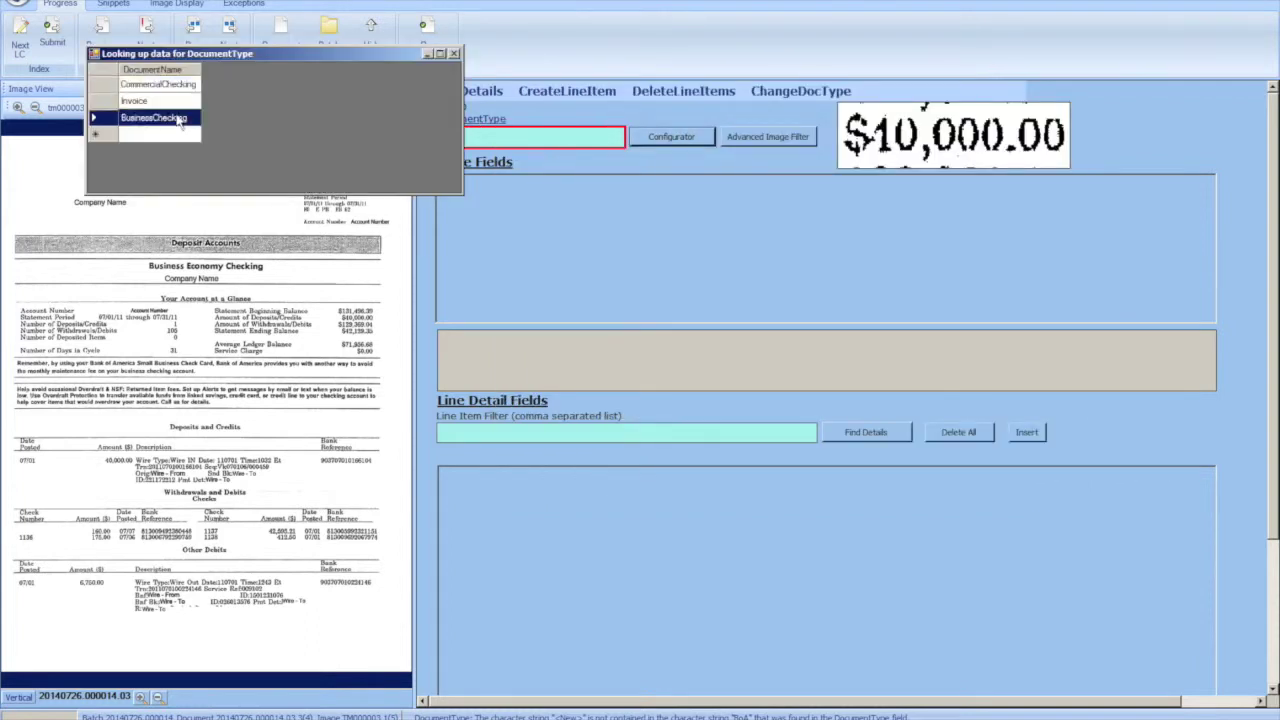
{"action": "left_click", "coordinate": [785, 95]}
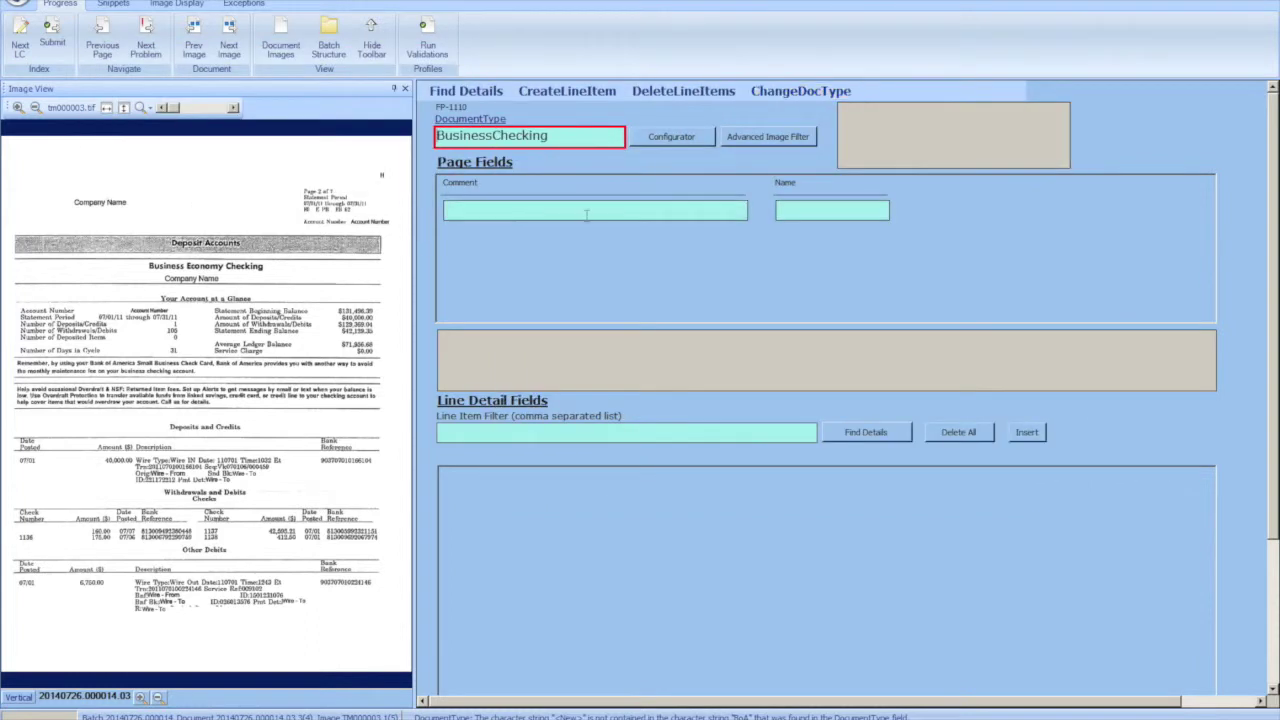
Capture 'Number of Days in Cycle 31' into Comment and 'Business Economy Checking' into Name, then insert a line row.
{"action": "left_click", "coordinate": [585, 211]}
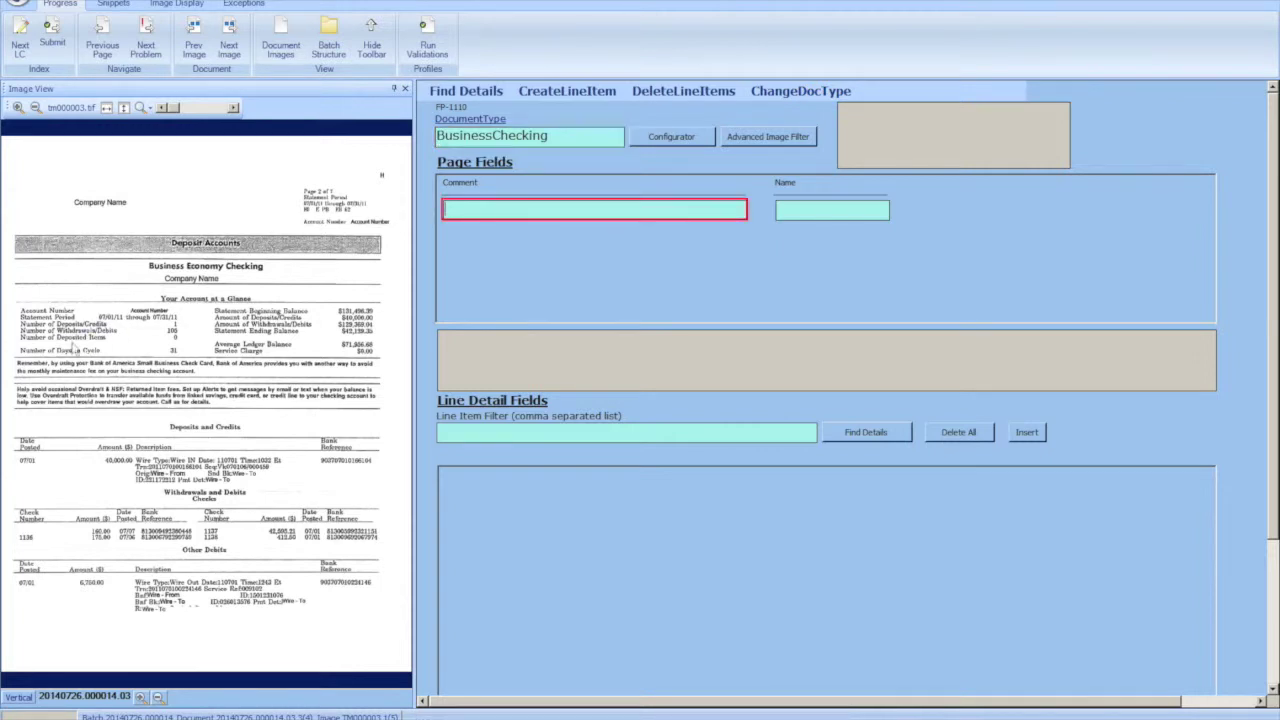
{"action": "left_click_drag", "start_coordinate": [20, 346], "coordinate": [183, 360]}
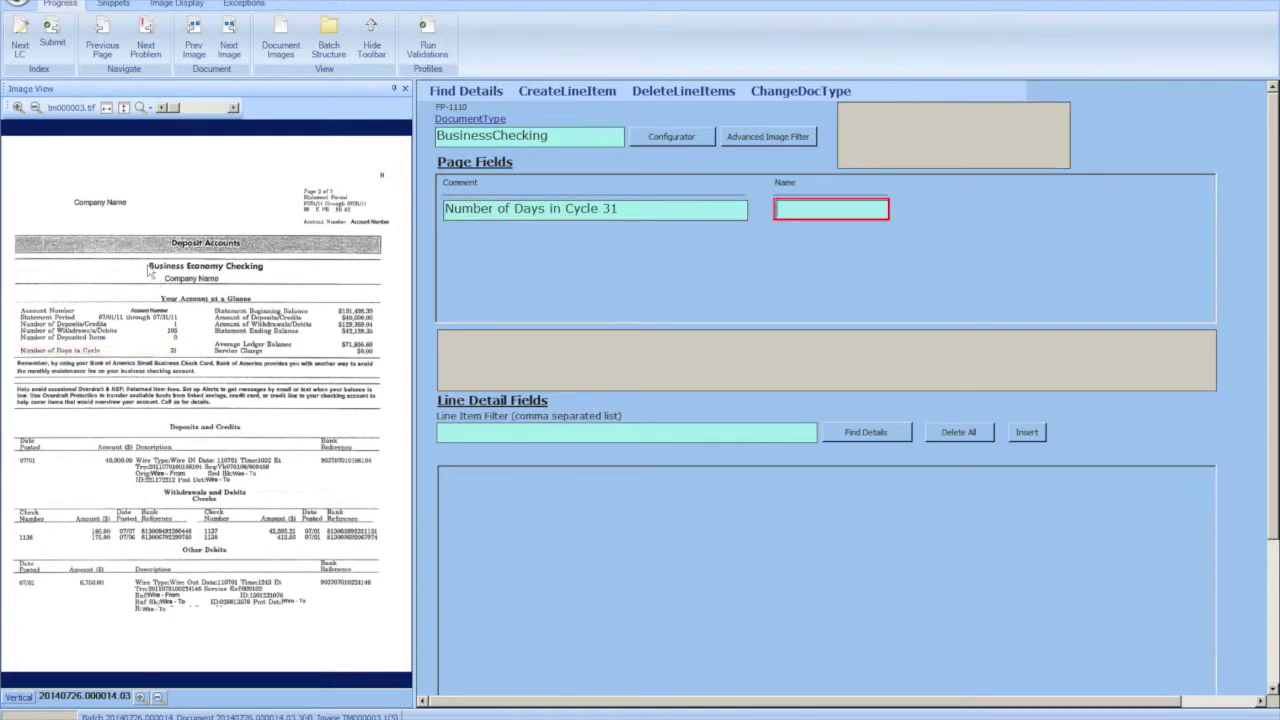
{"action": "left_click_drag", "start_coordinate": [148, 264], "coordinate": [268, 280]}
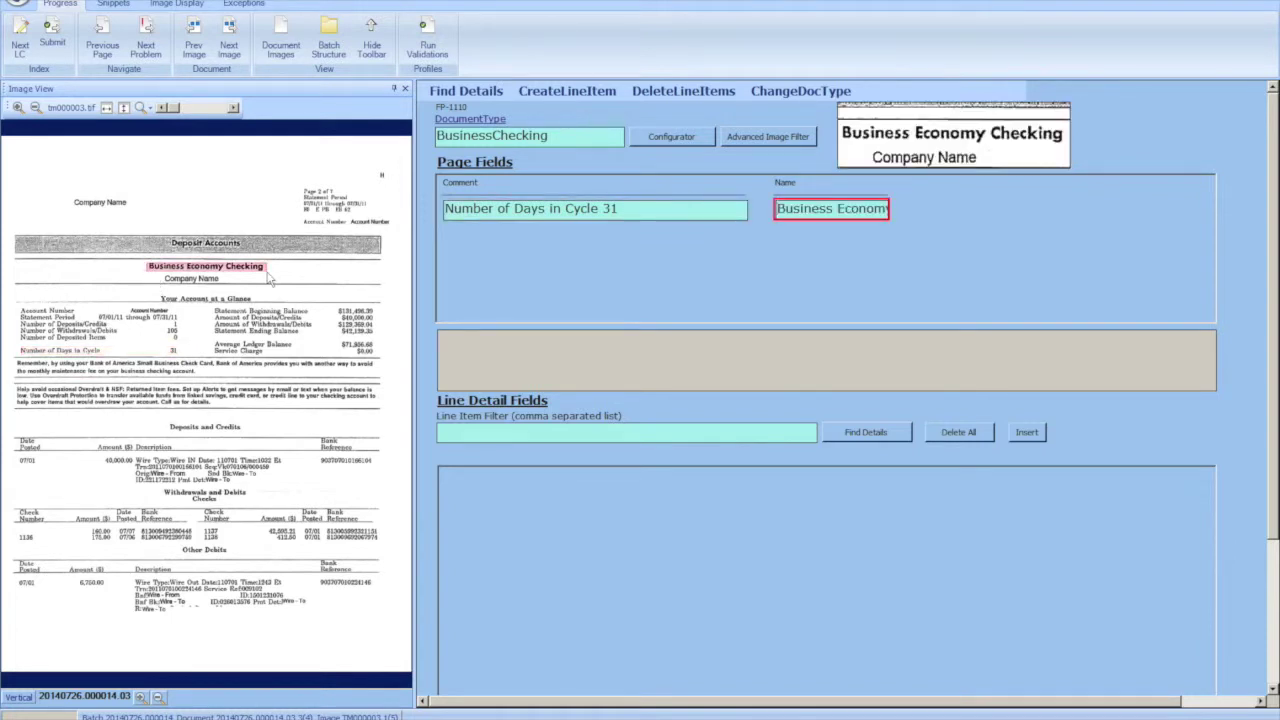
{"action": "left_click", "coordinate": [1028, 432]}
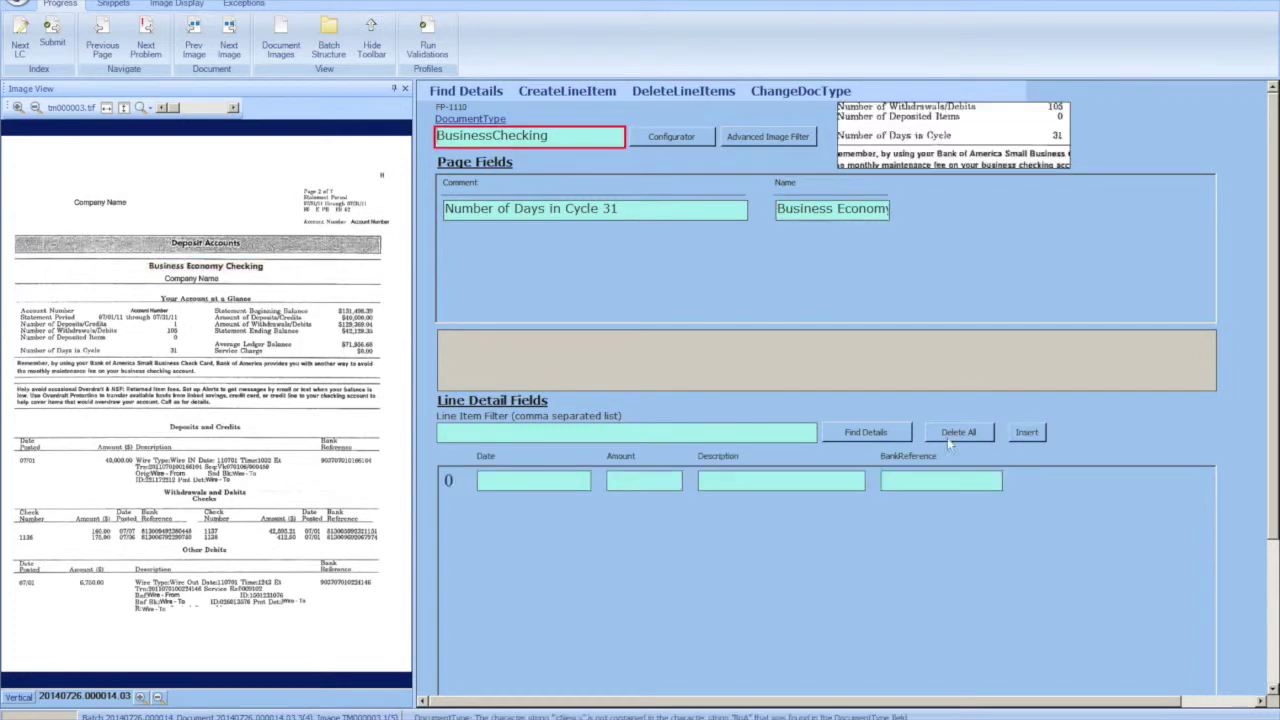
Capture date 07/01 and amount 40,000.00 for the first row, then run Find Details.
{"action": "left_click", "coordinate": [586, 481]}
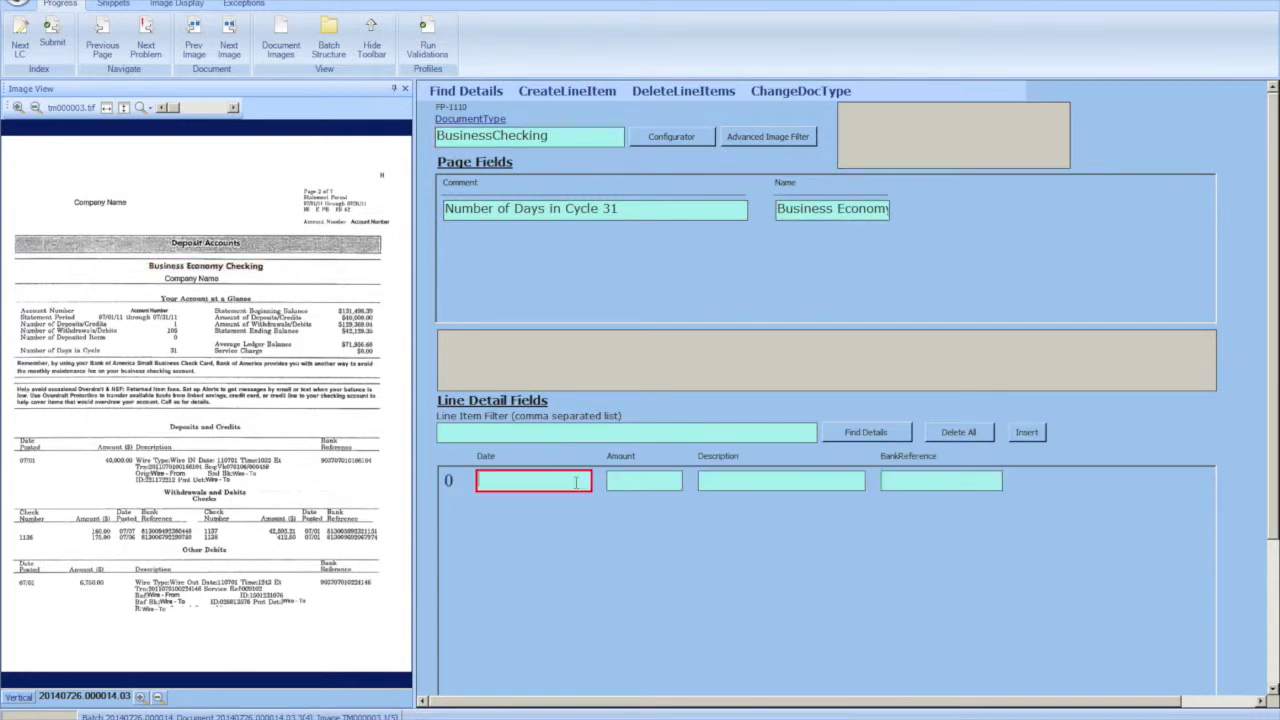
{"action": "left_click", "coordinate": [27, 462]}
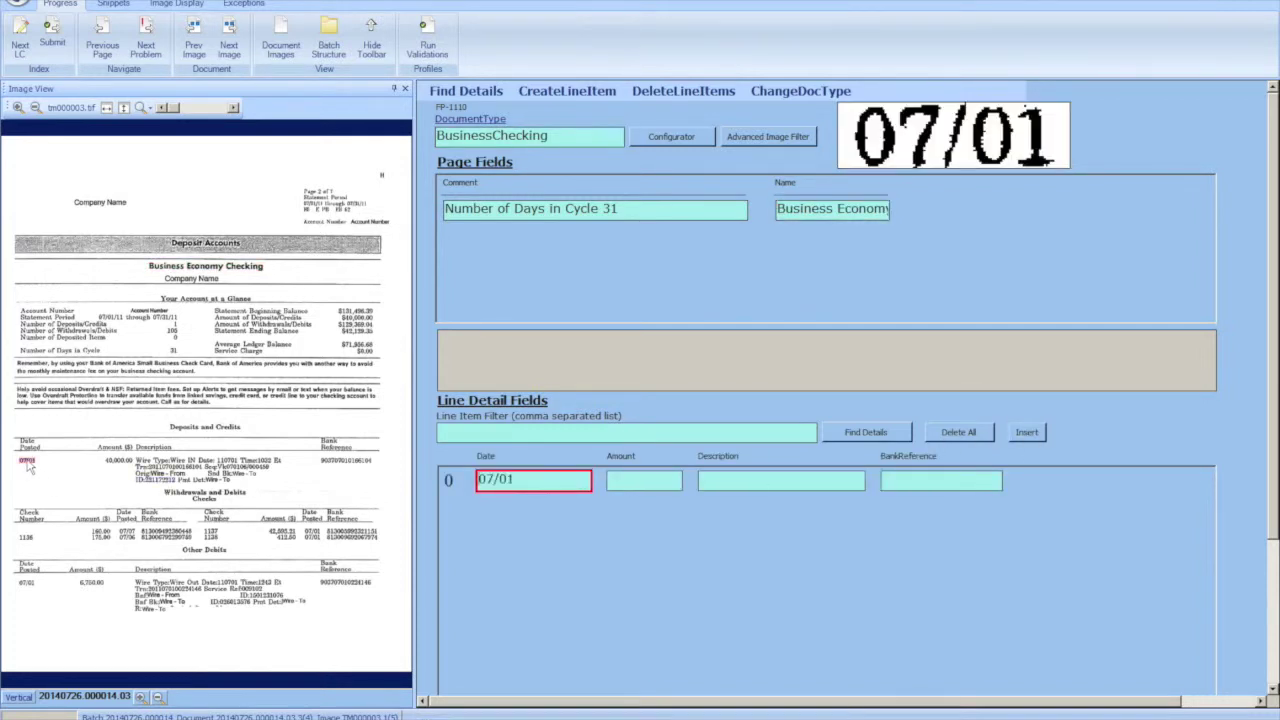
{"action": "key", "text": "Tab"}
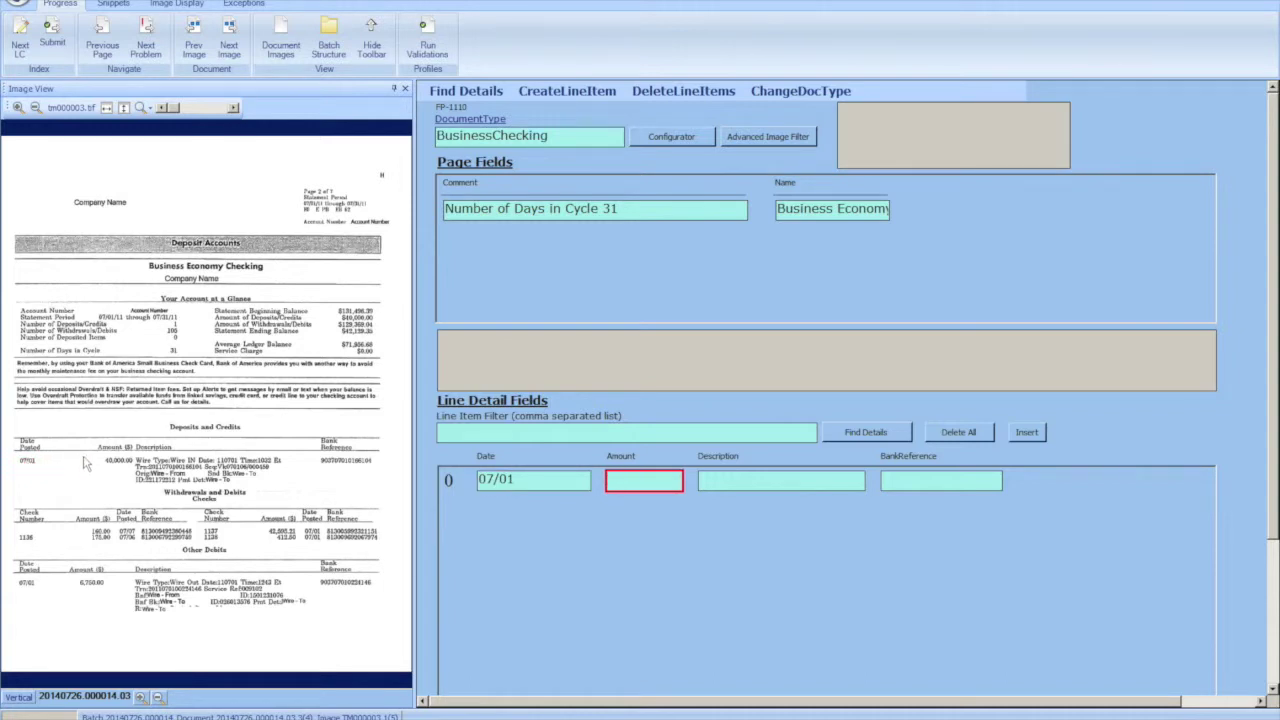
{"action": "left_click_drag", "start_coordinate": [84, 457], "coordinate": [372, 464]}
{"action": "key", "text": "Tab"}
{"action": "key", "text": "Tab"}
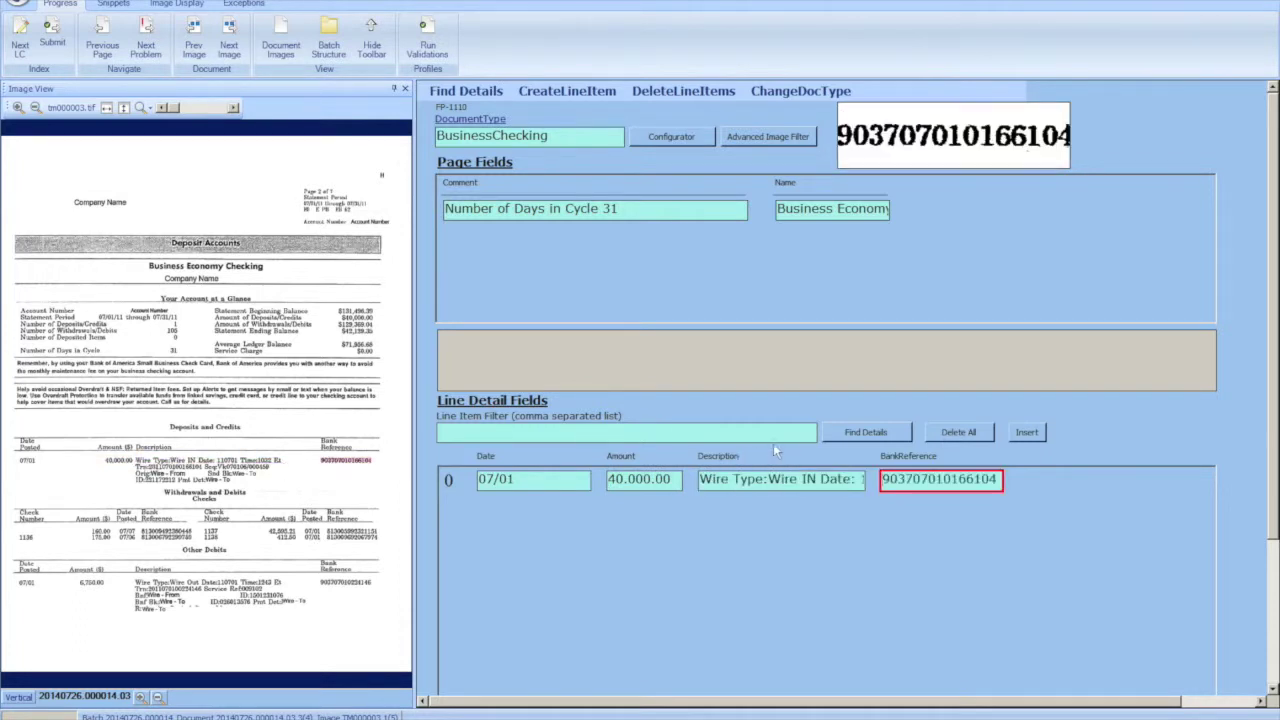
{"action": "left_click", "coordinate": [856, 434]}
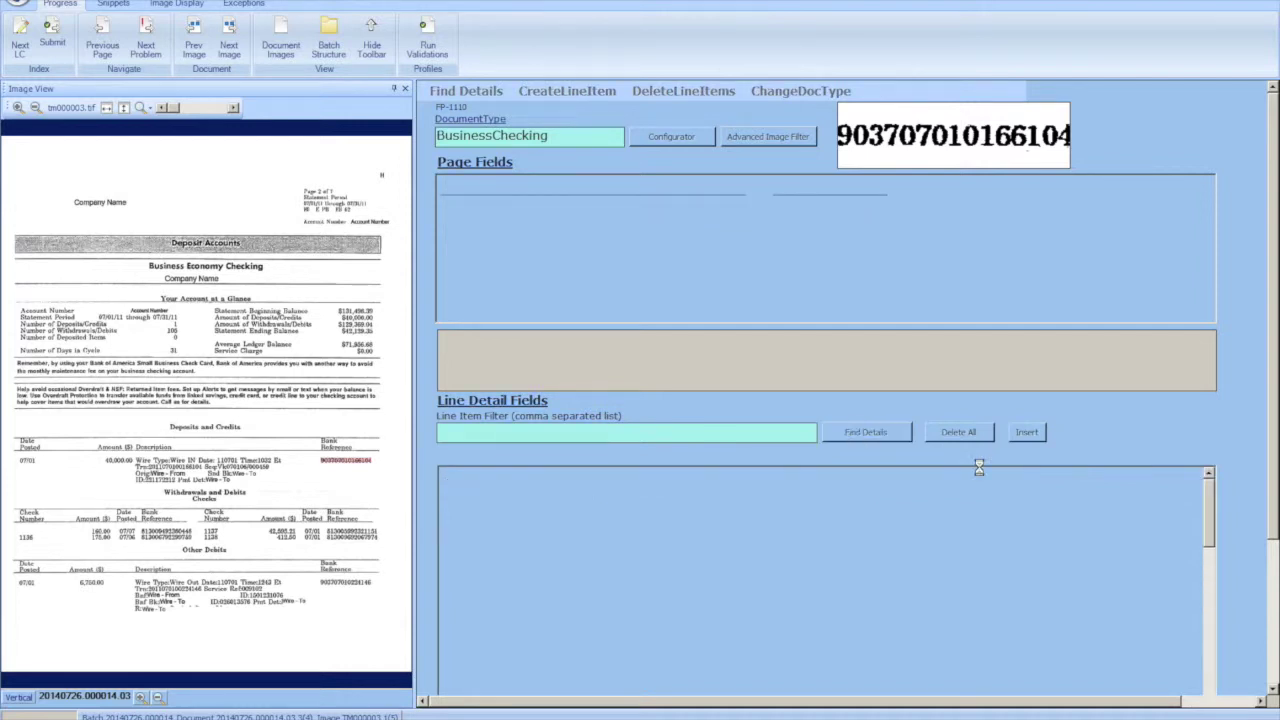
Scroll through the detected rows, checking BankReference values in rows 100 and 101, then return to the top.
{"action": "left_click", "coordinate": [963, 480]}
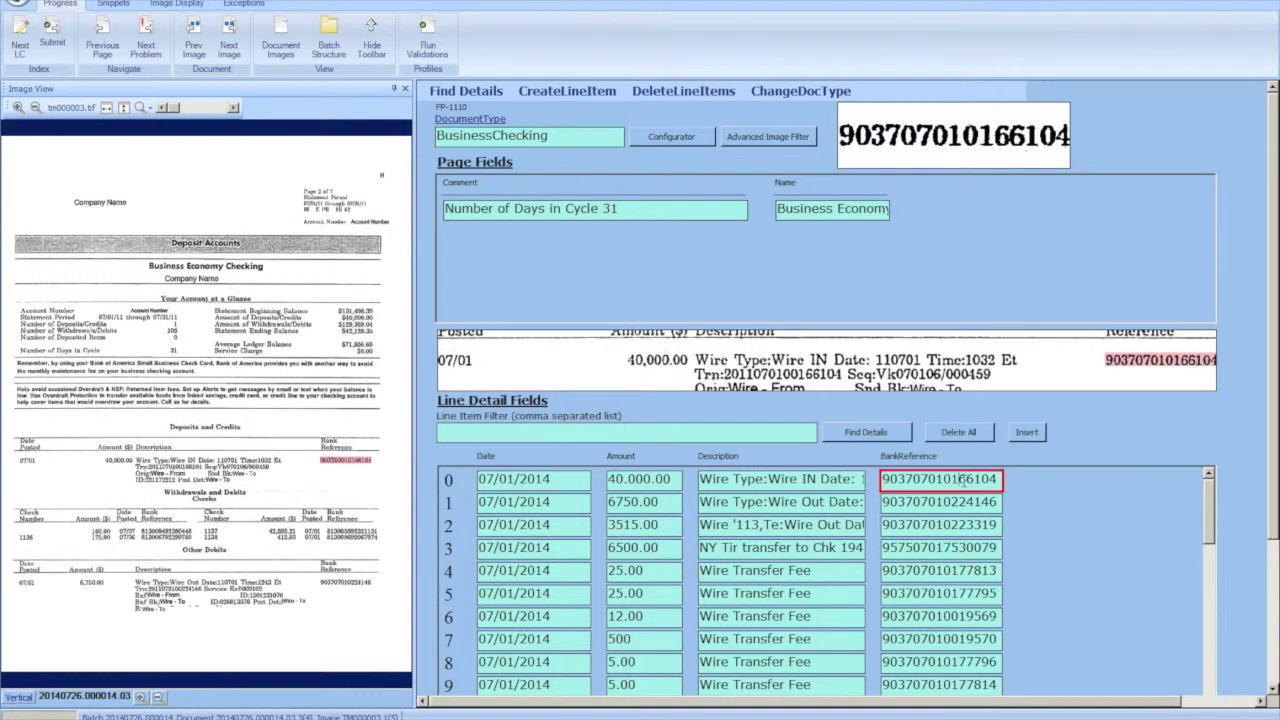
{"action": "scroll", "coordinate": [1035, 484], "scroll_direction": "down", "scroll_amount": 20}
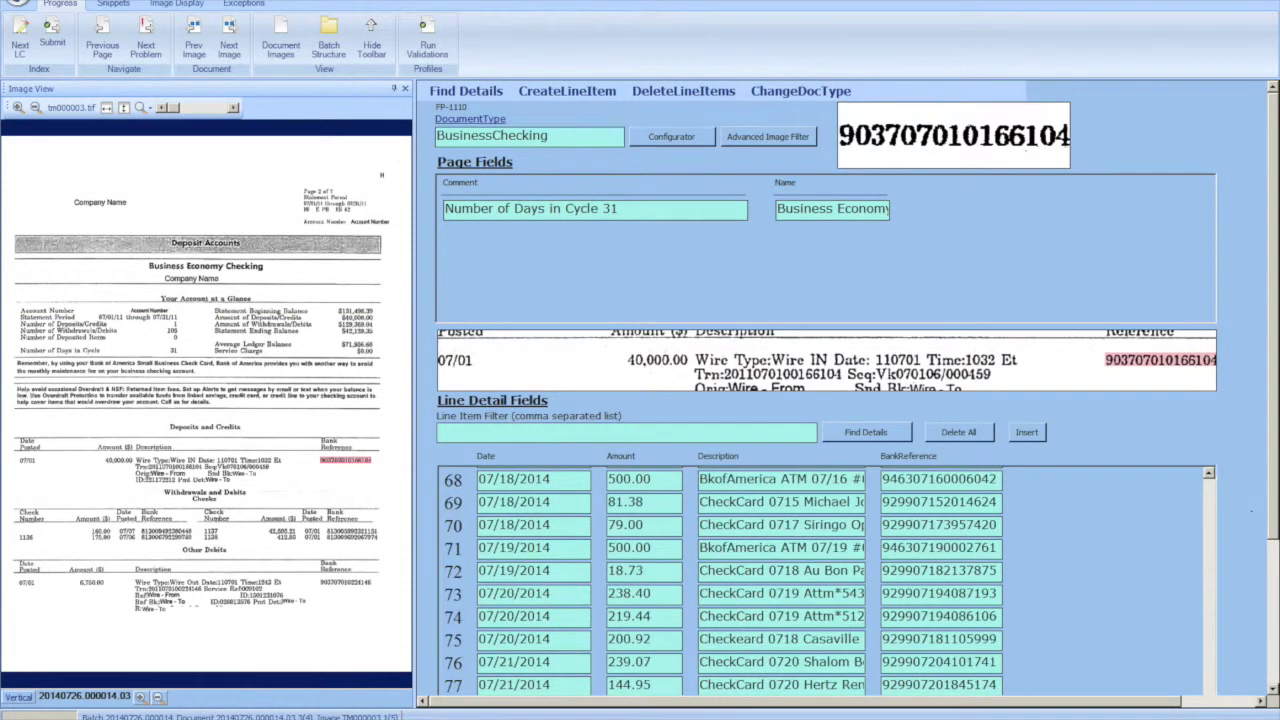
{"action": "scroll", "coordinate": [1252, 515], "scroll_direction": "down", "scroll_amount": 2}
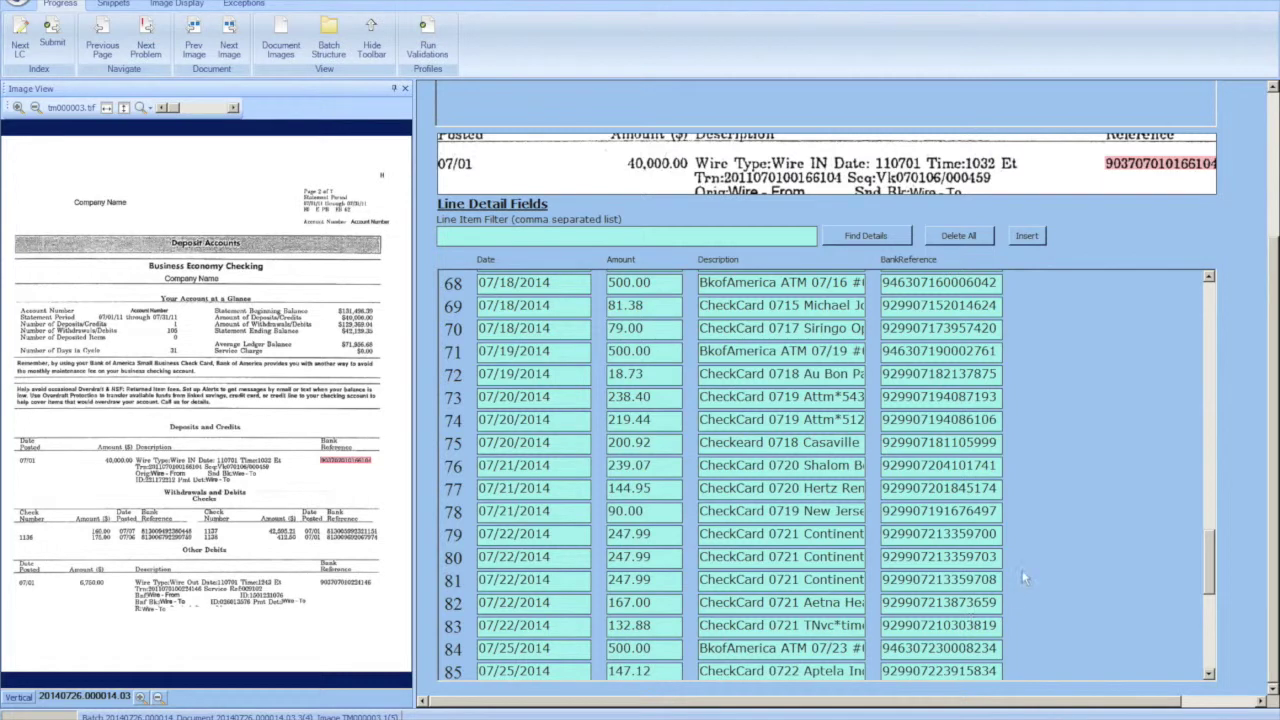
{"action": "scroll", "coordinate": [1022, 576], "scroll_direction": "down", "scroll_amount": 7}
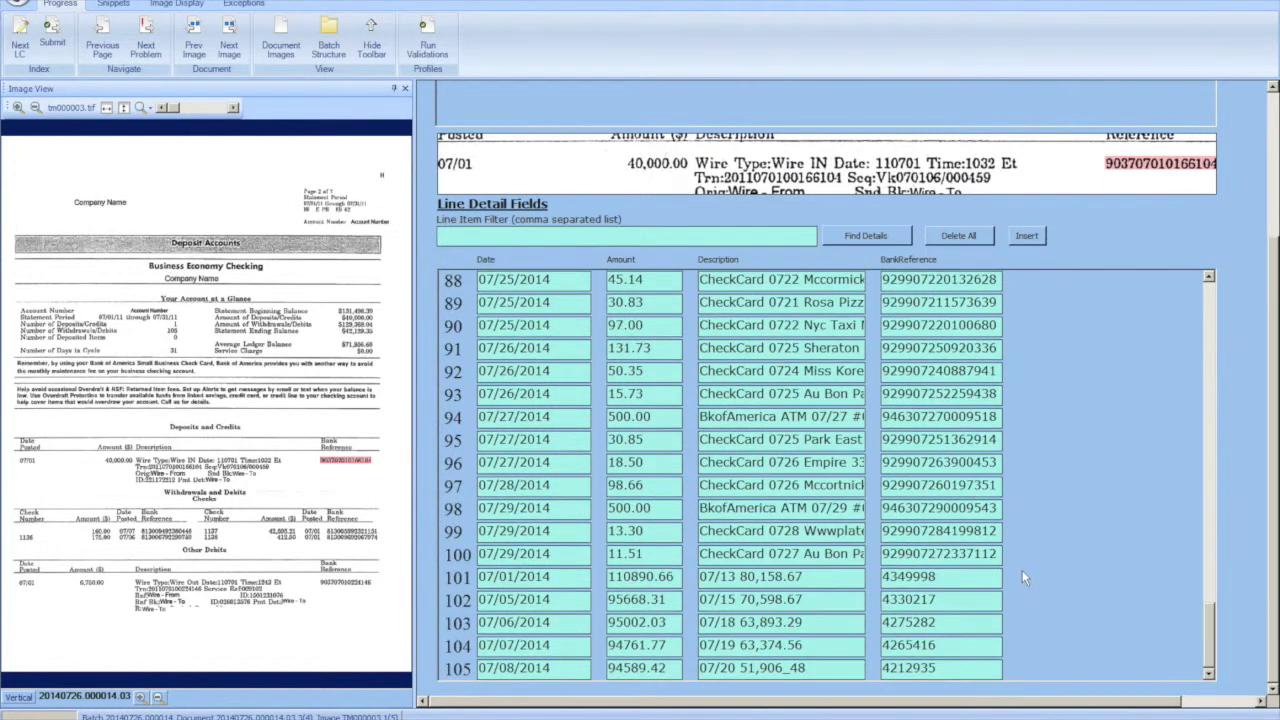
{"action": "left_click", "coordinate": [928, 553]}
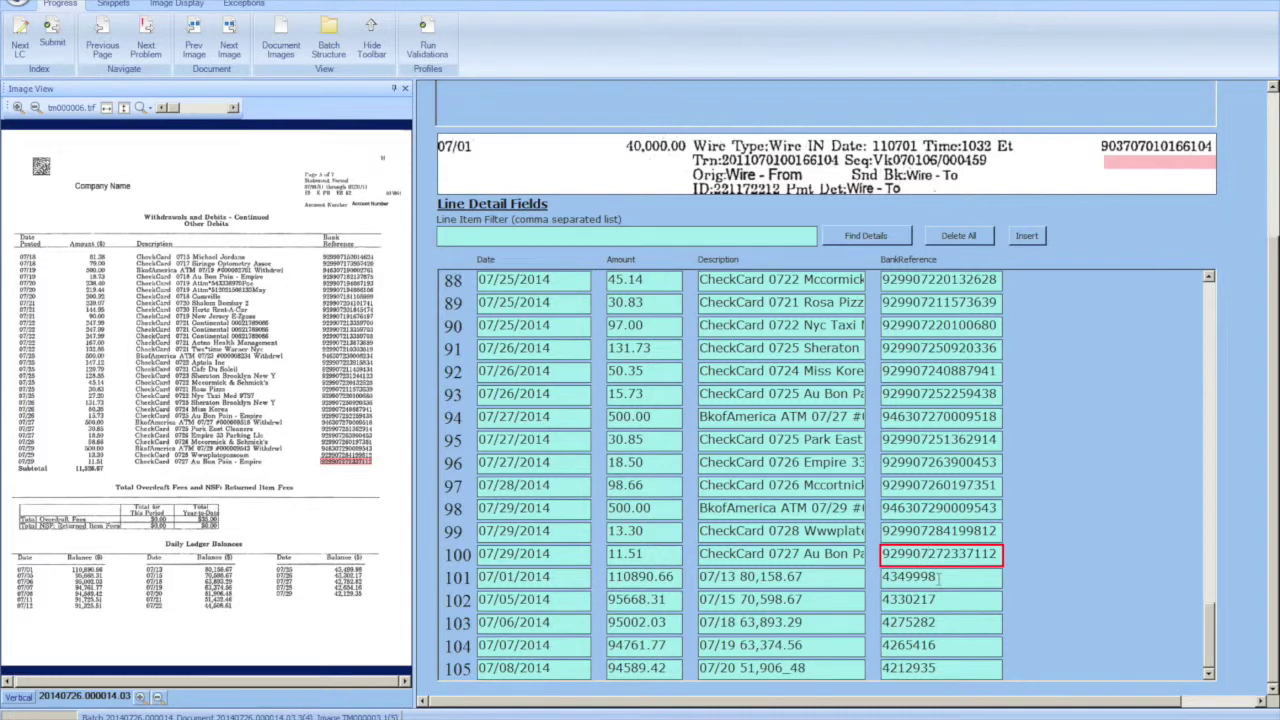
{"action": "left_click", "coordinate": [938, 577]}
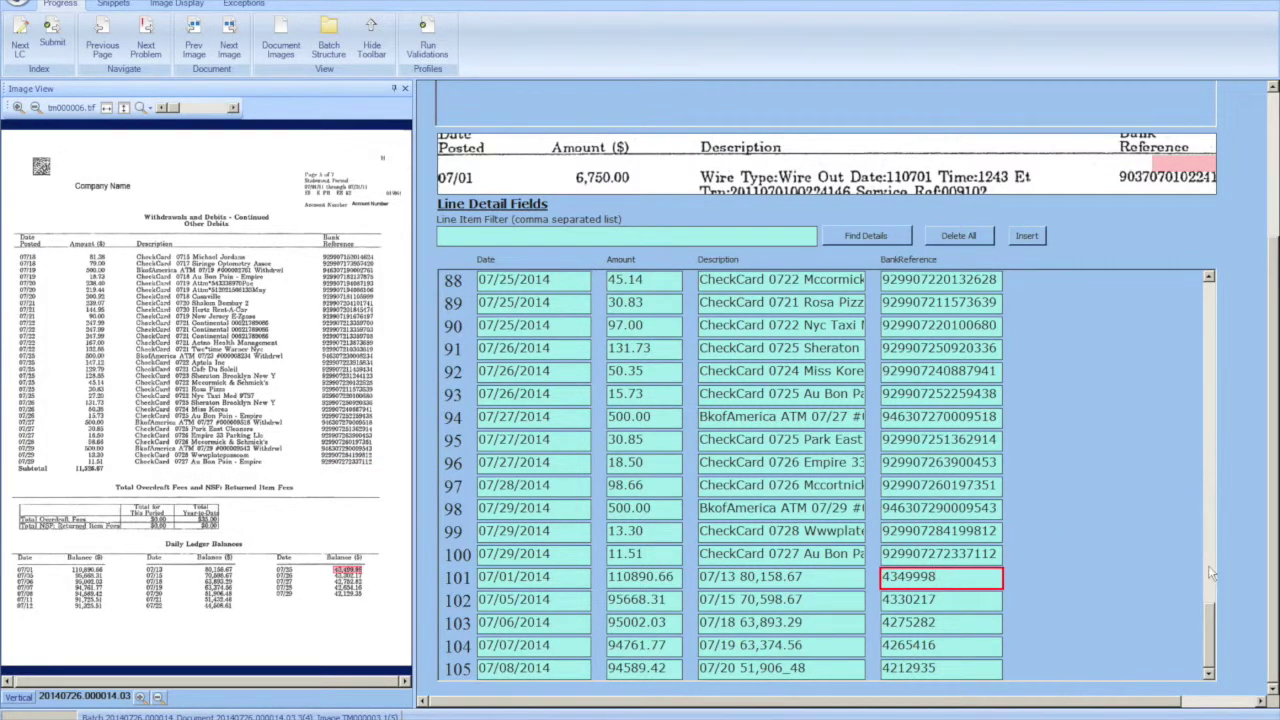
{"action": "left_click_drag", "start_coordinate": [1211, 625], "coordinate": [1210, 256]}
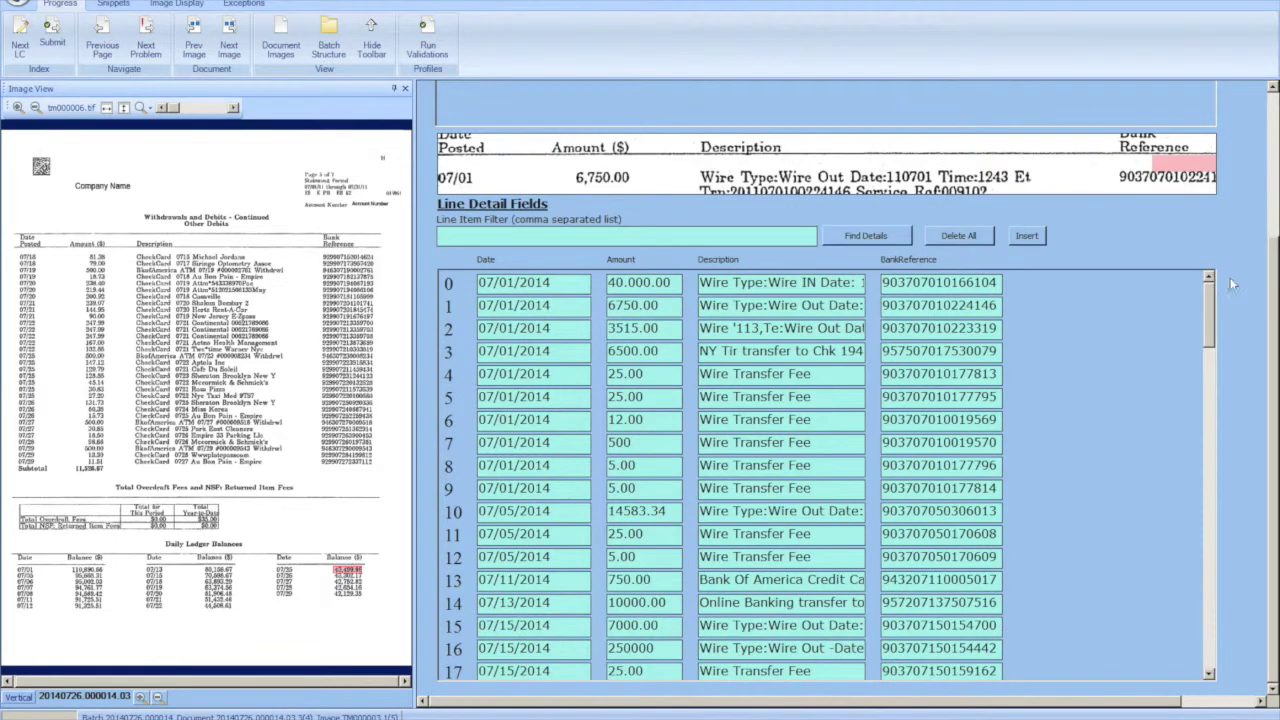
{"action": "scroll", "coordinate": [1230, 277], "scroll_direction": "up", "scroll_amount": 3}
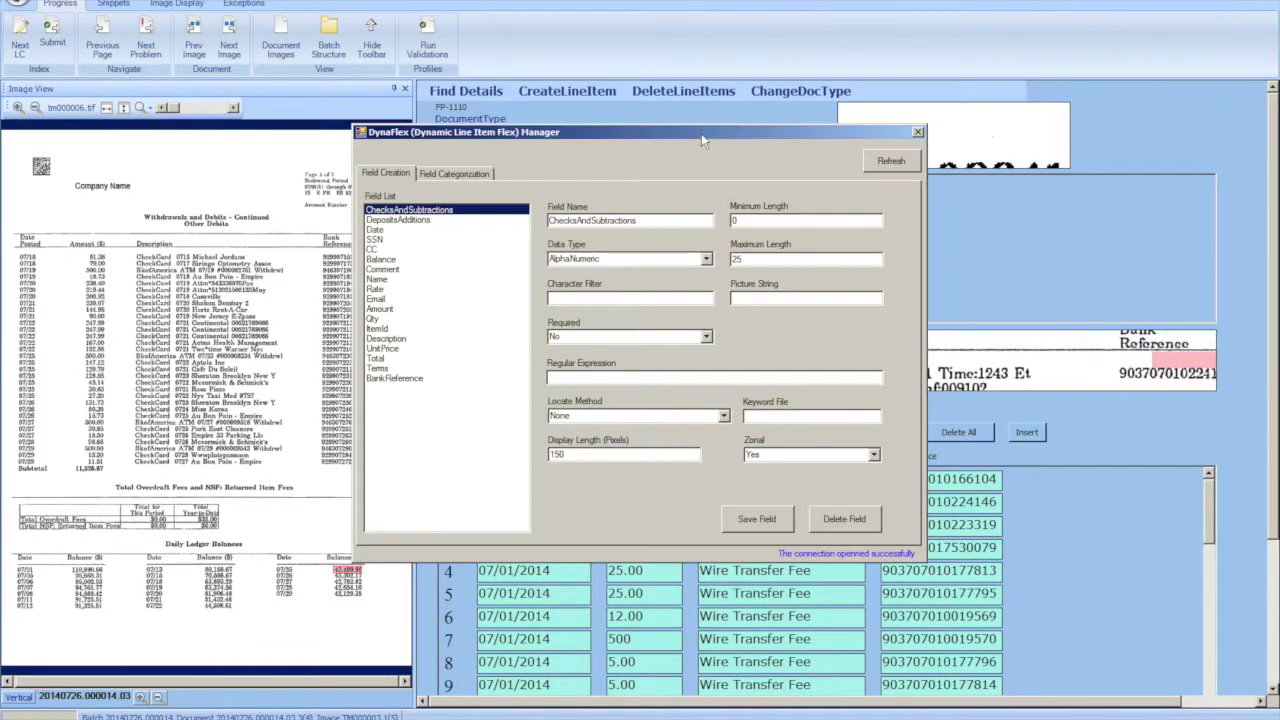
Re-save BankReference as Numeric with length 15, close the manager, and clear the line items.
{"action": "left_click", "coordinate": [395, 378]}
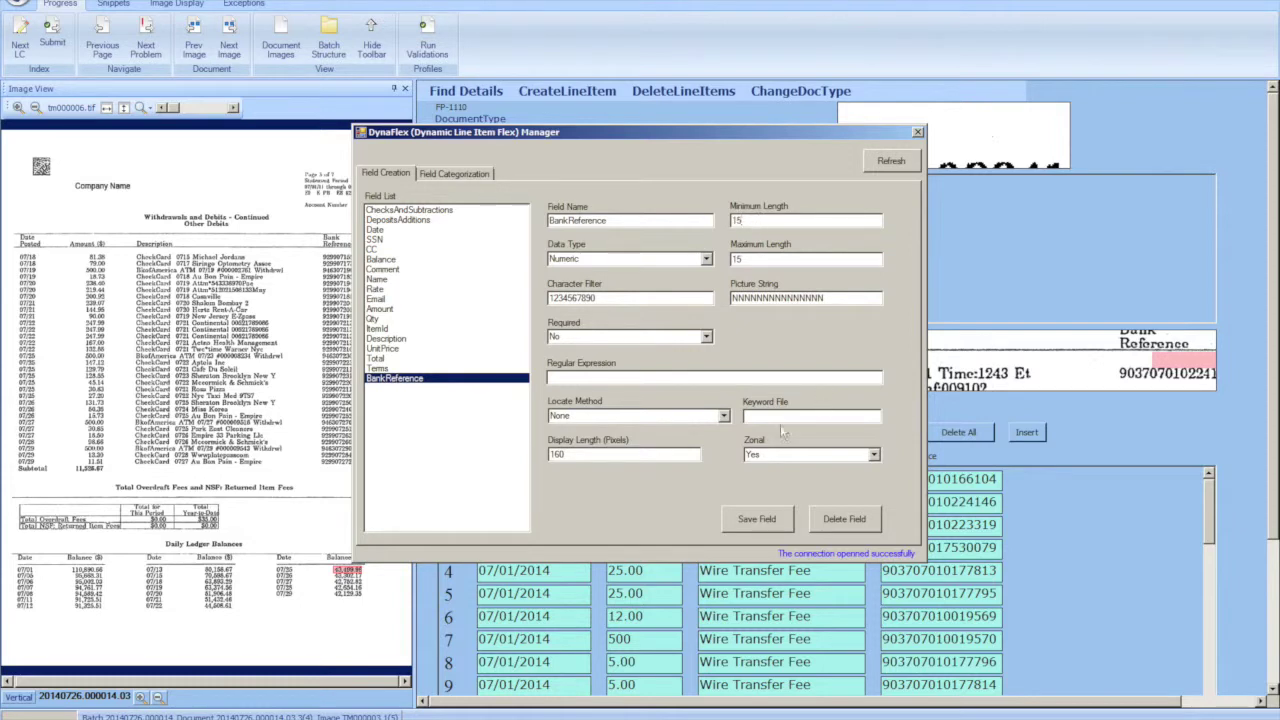
{"action": "left_click", "coordinate": [745, 522]}
{"action": "left_click", "coordinate": [917, 131]}
{"action": "left_click", "coordinate": [866, 432]}
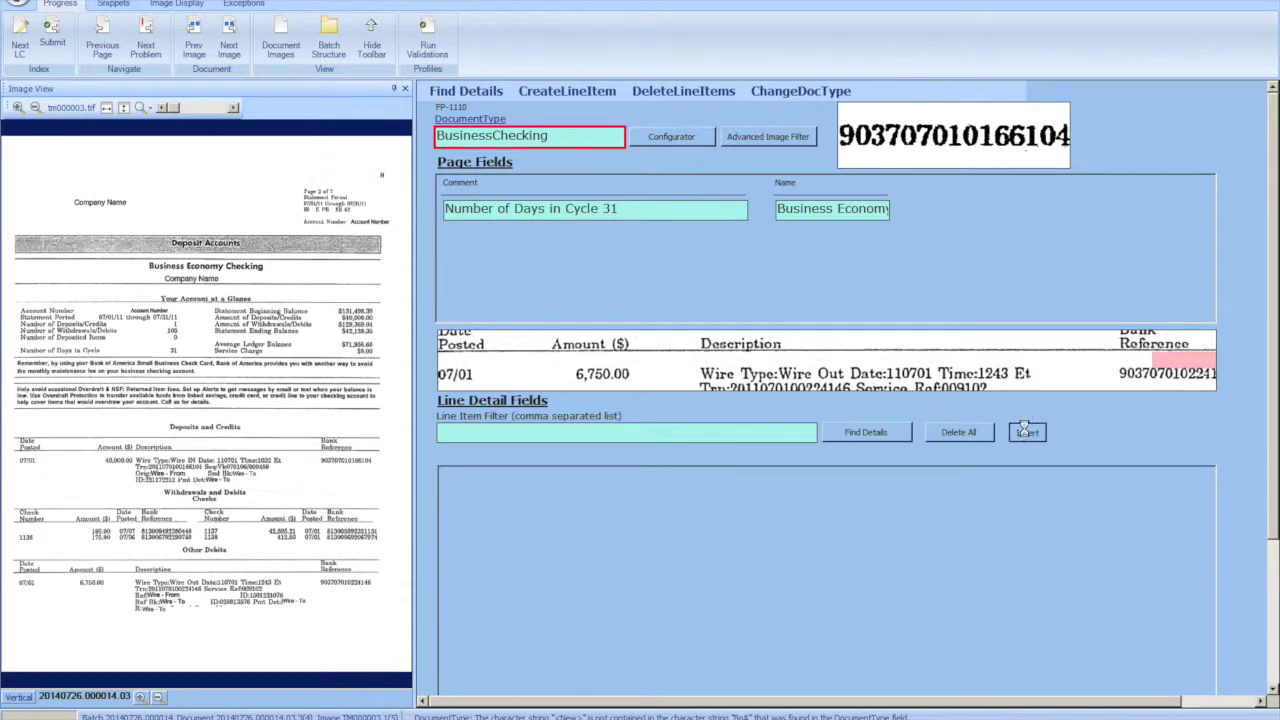
Capture row 0's date 07/01, amount 40,000.00 and bank reference from the image, then detect the remaining rows.
{"action": "left_click", "coordinate": [579, 485]}
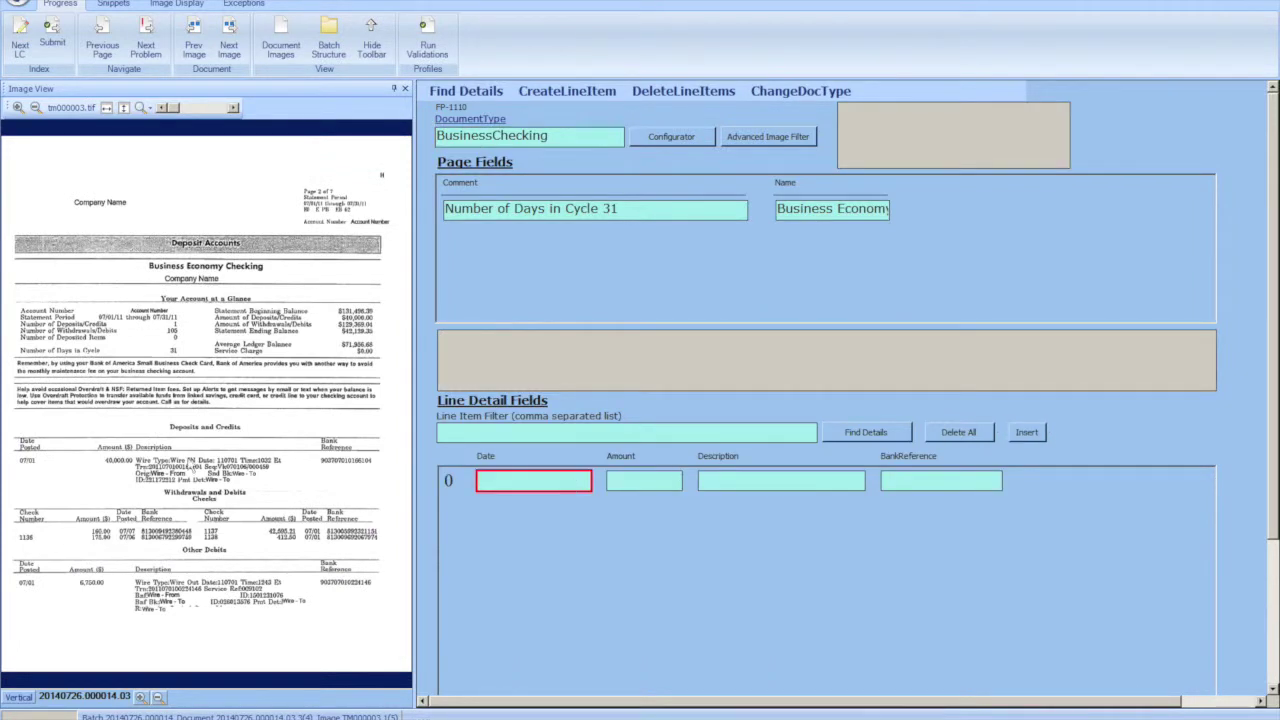
{"action": "left_click", "coordinate": [25, 462]}
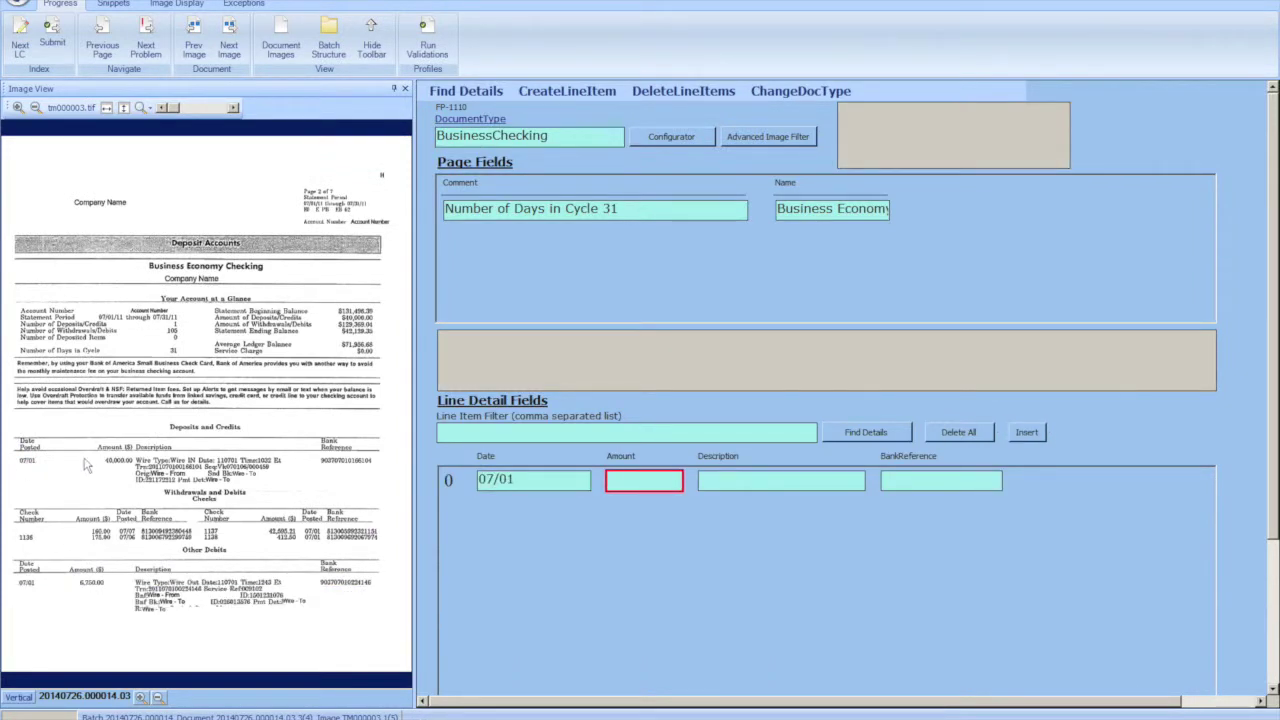
{"action": "left_click_drag", "start_coordinate": [87, 462], "coordinate": [286, 478]}
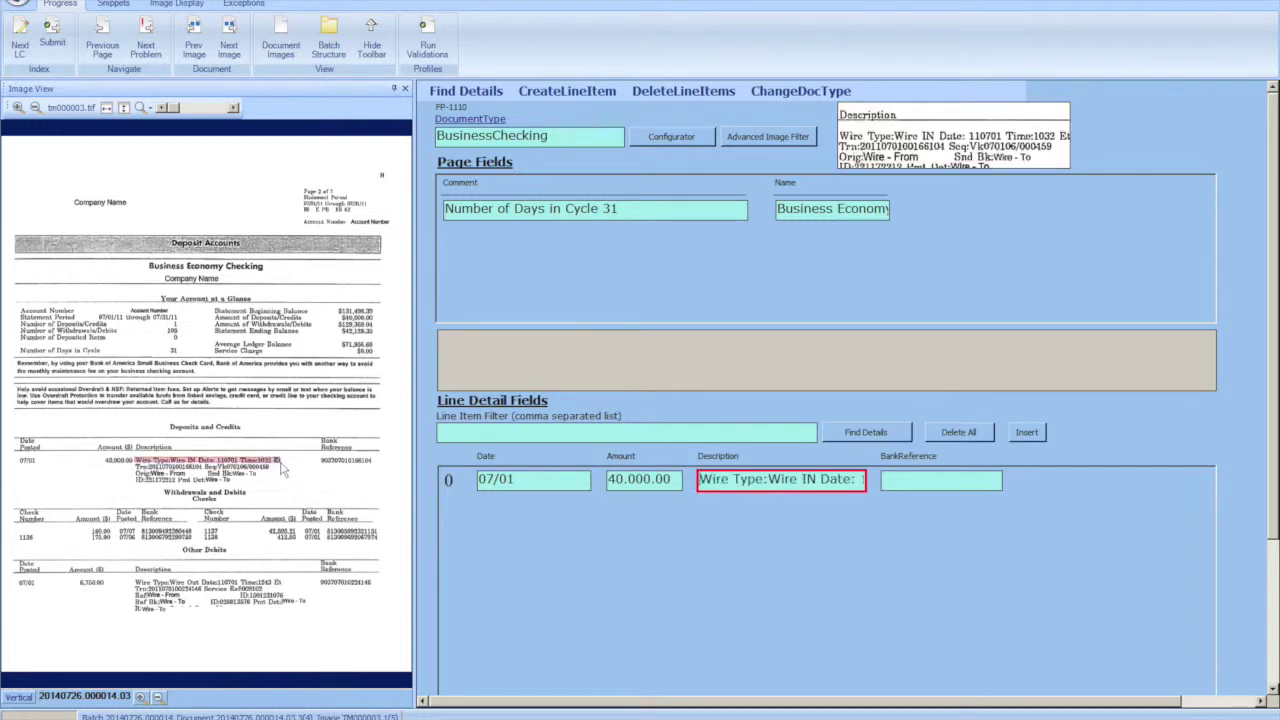
{"action": "left_click", "coordinate": [341, 464]}
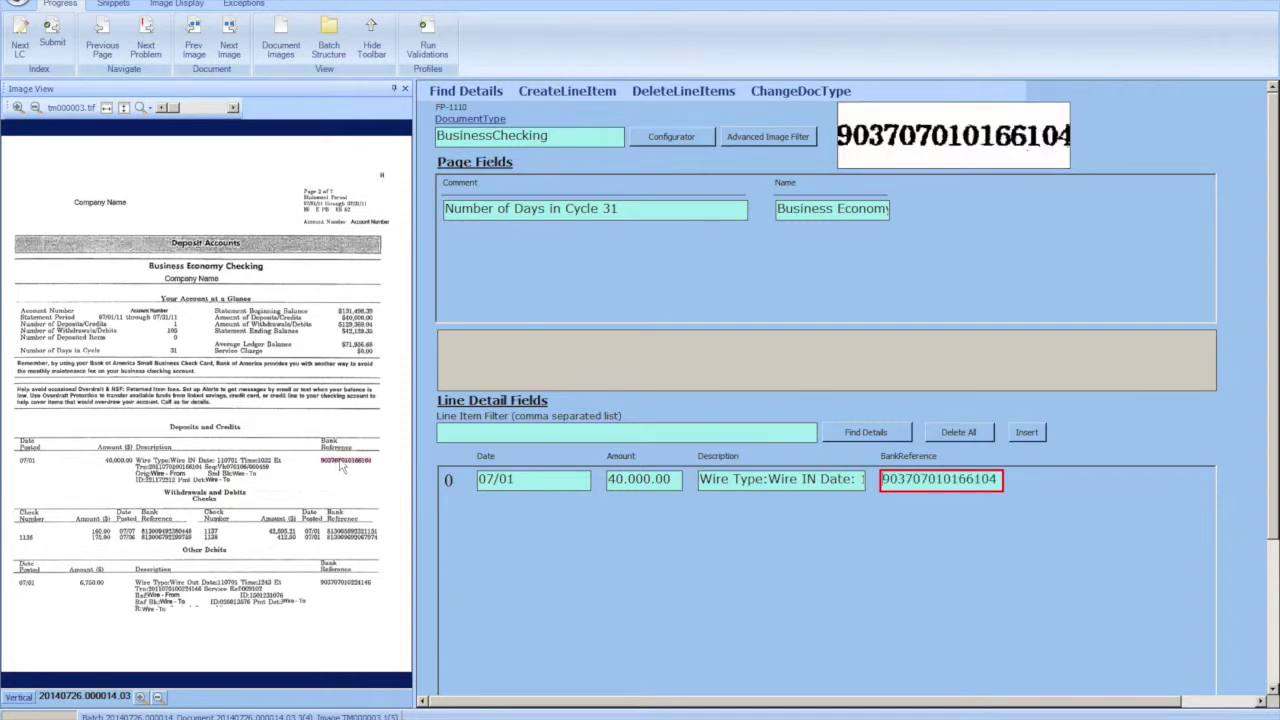
{"action": "left_click", "coordinate": [897, 436]}
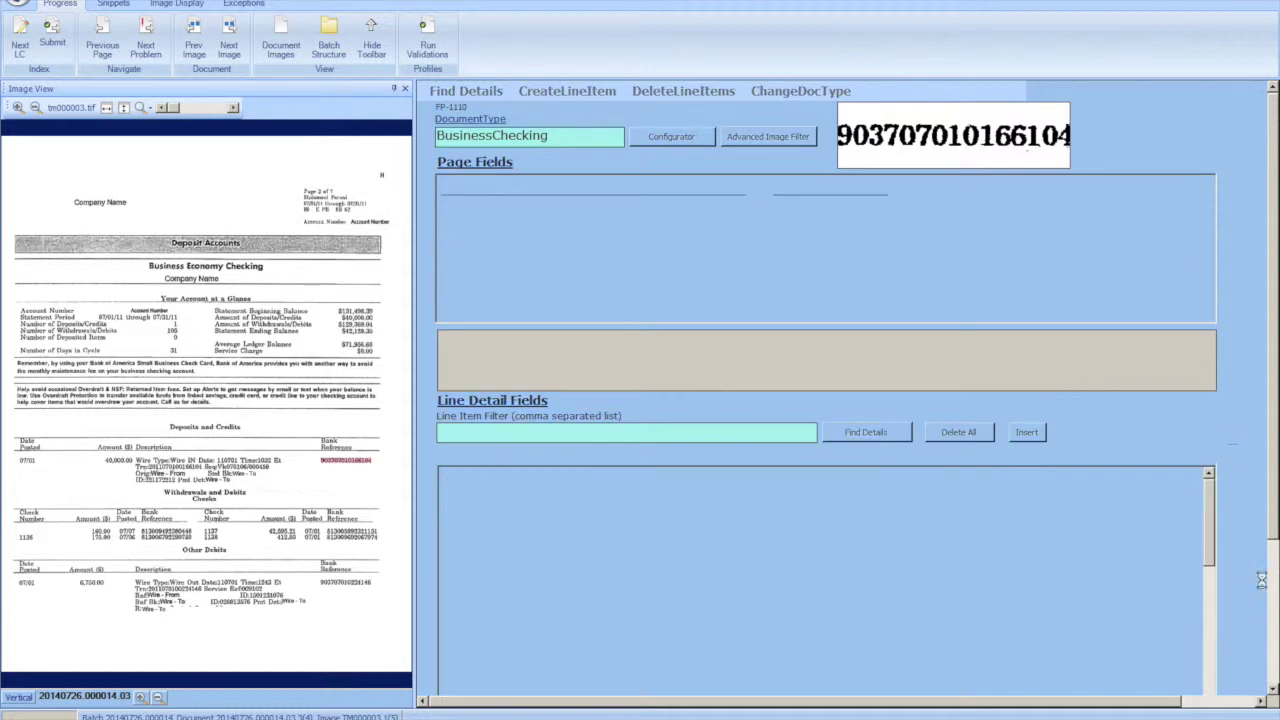
Extract the statement's line items, spot-check bank references in rows 97–95, and submit the statement.
{"action": "left_click", "coordinate": [1274, 640]}
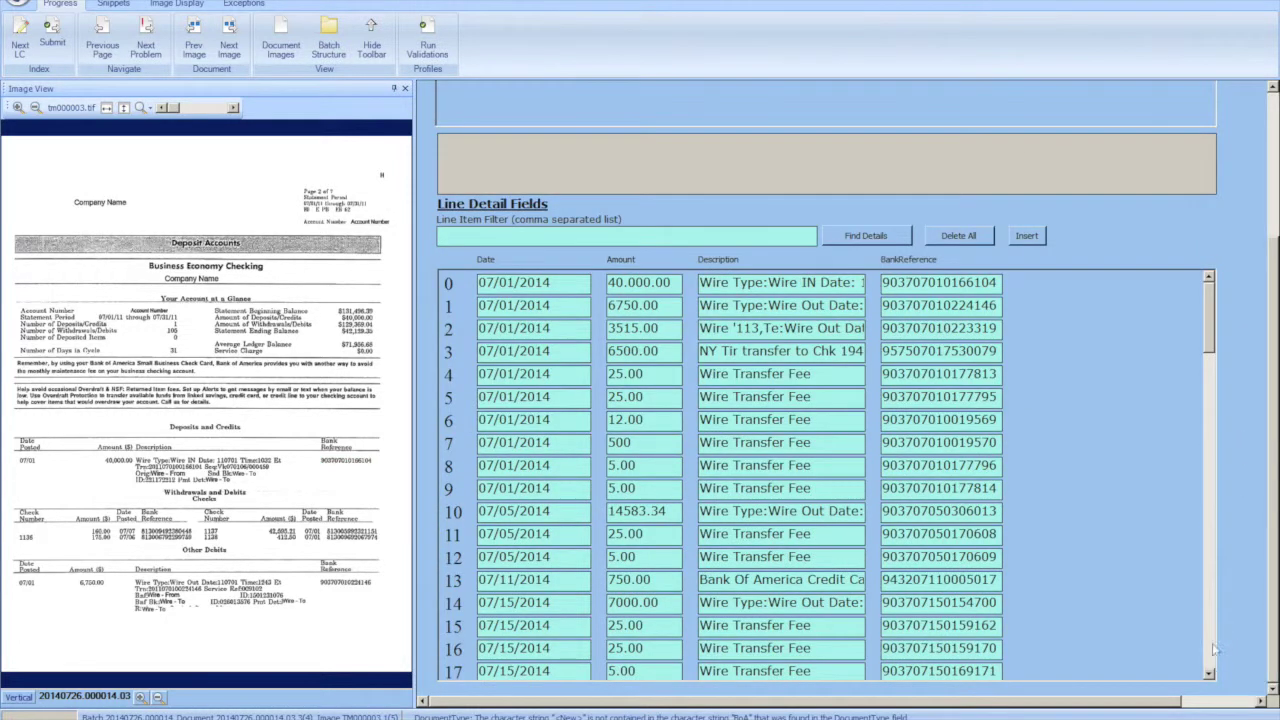
{"action": "left_click_drag", "start_coordinate": [1208, 318], "coordinate": [1226, 653]}
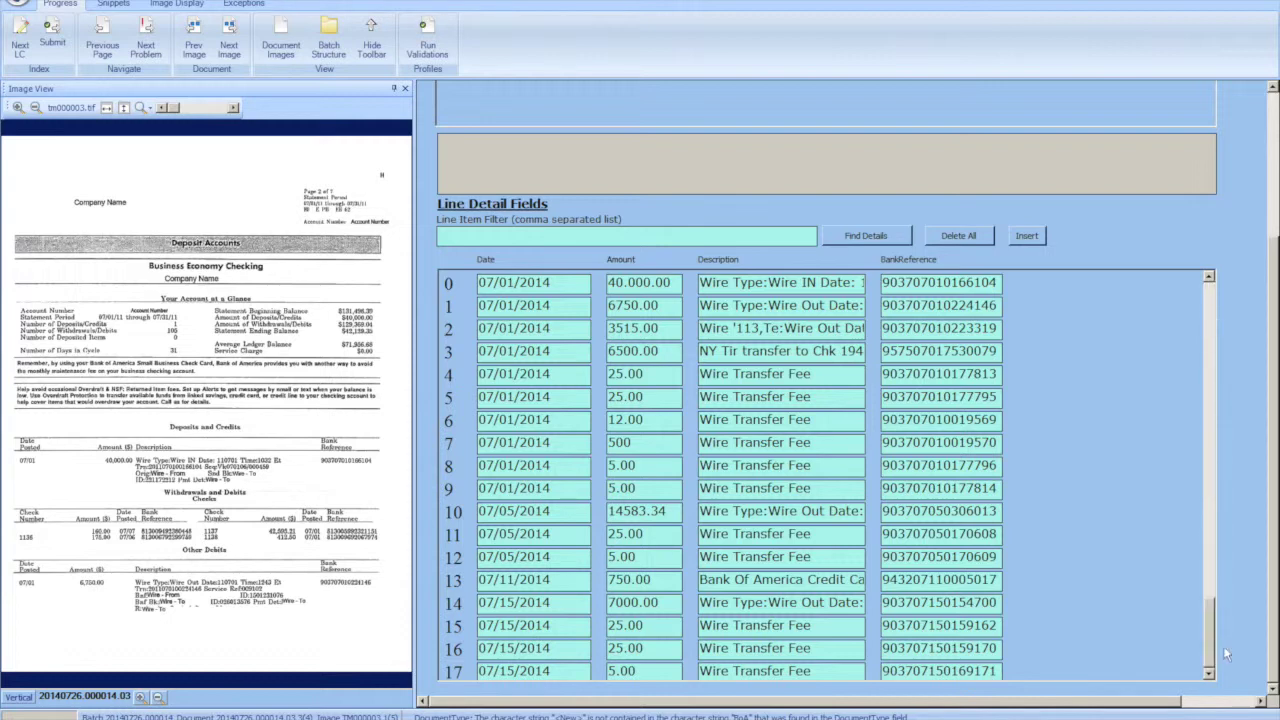
{"action": "left_click", "coordinate": [982, 667]}
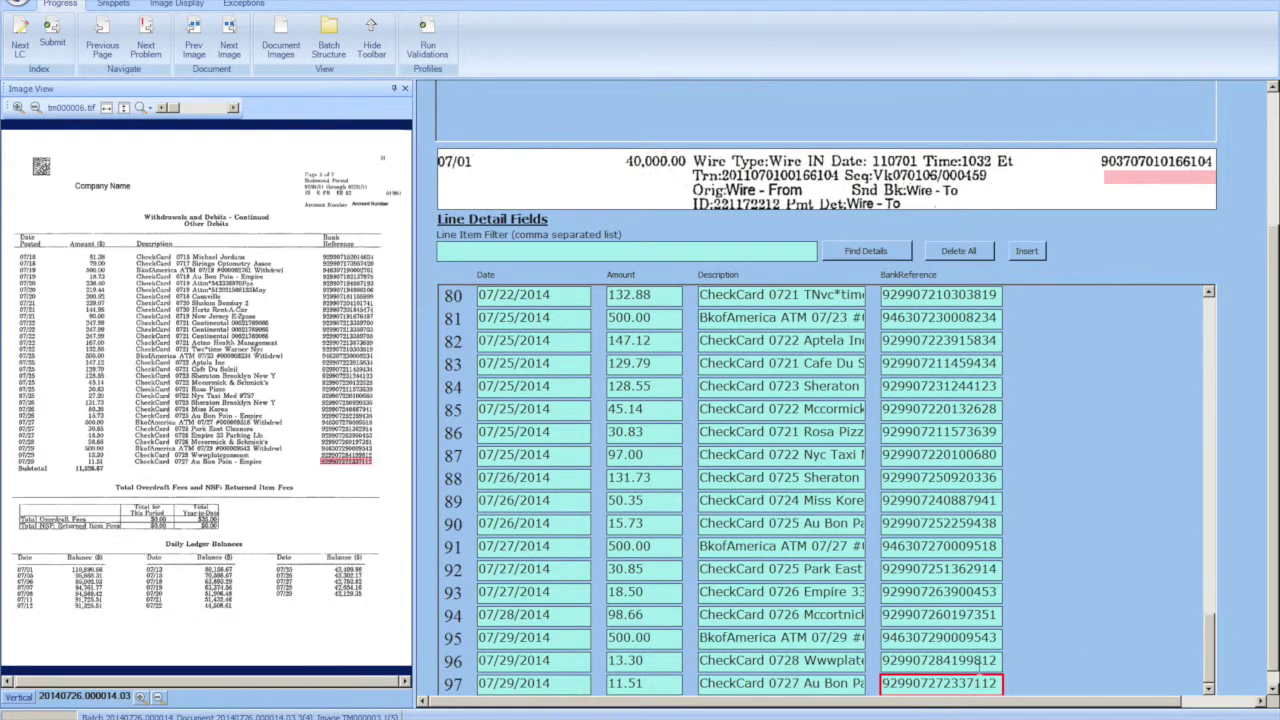
{"action": "left_click", "coordinate": [975, 660]}
{"action": "left_click", "coordinate": [975, 638]}
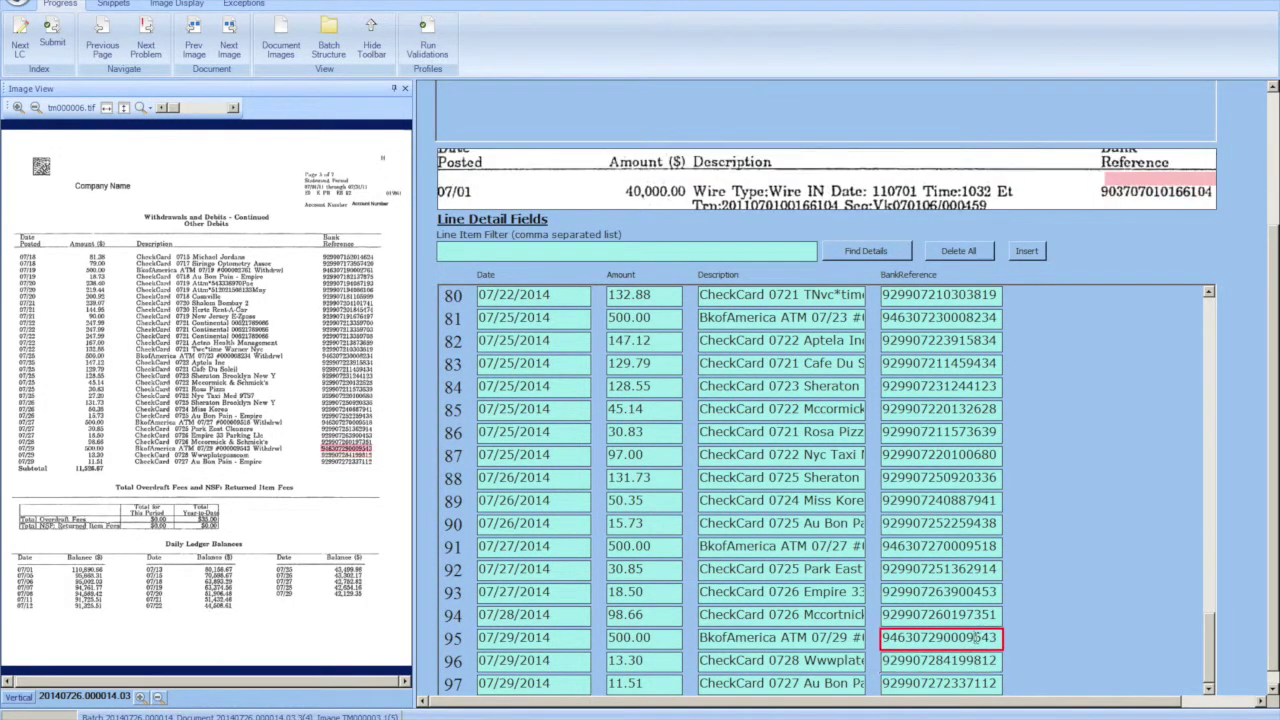
{"action": "left_click", "coordinate": [52, 35]}
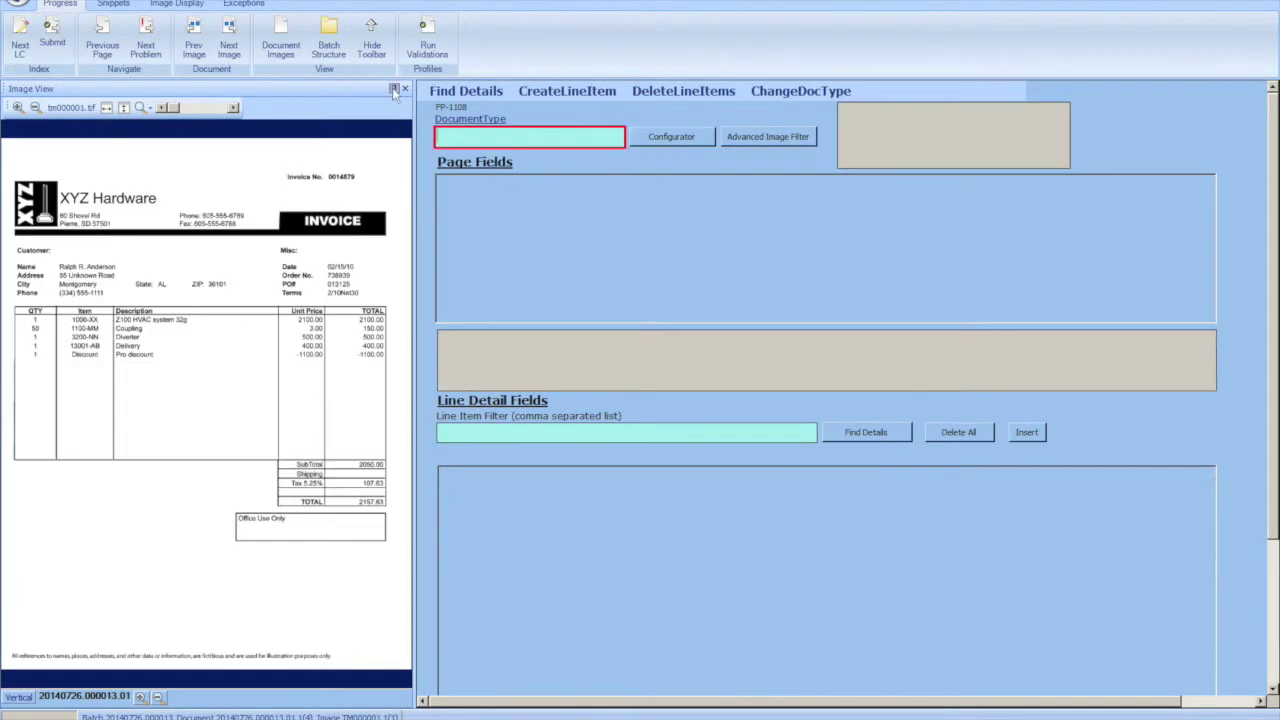
Change the document type to Invoice to load its fields.
{"action": "left_click", "coordinate": [453, 121]}
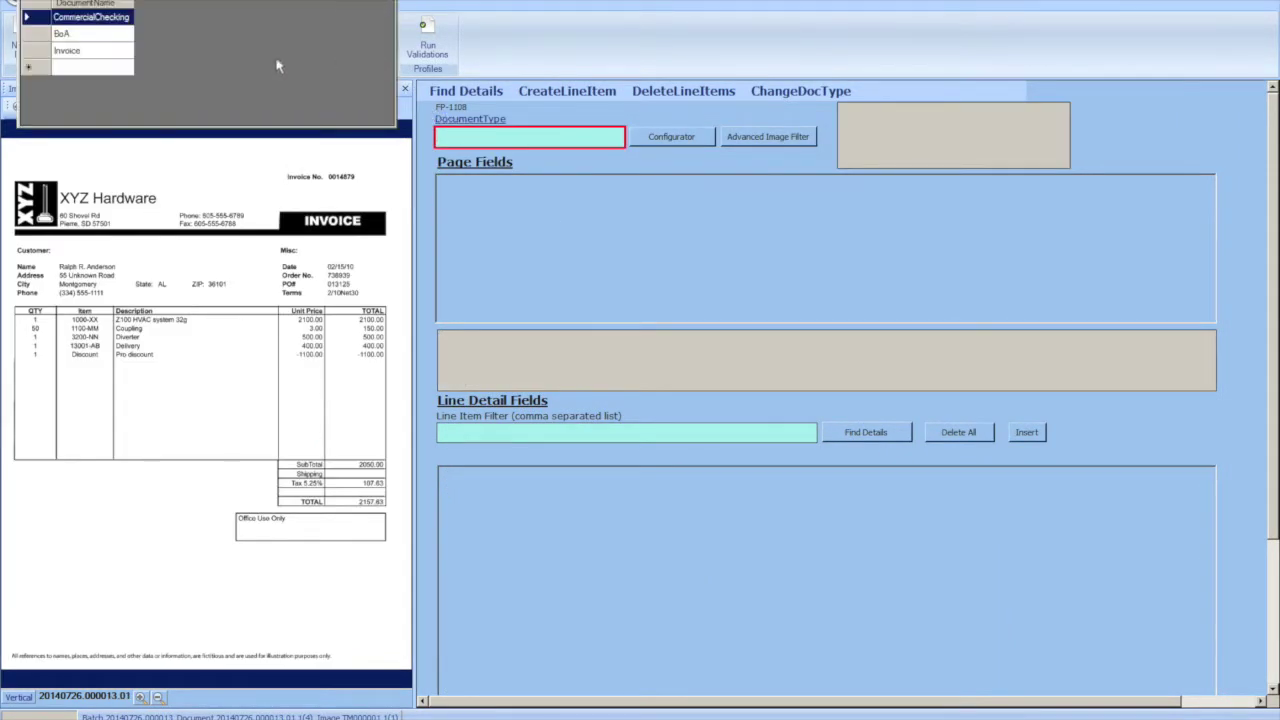
{"action": "left_click", "coordinate": [120, 52]}
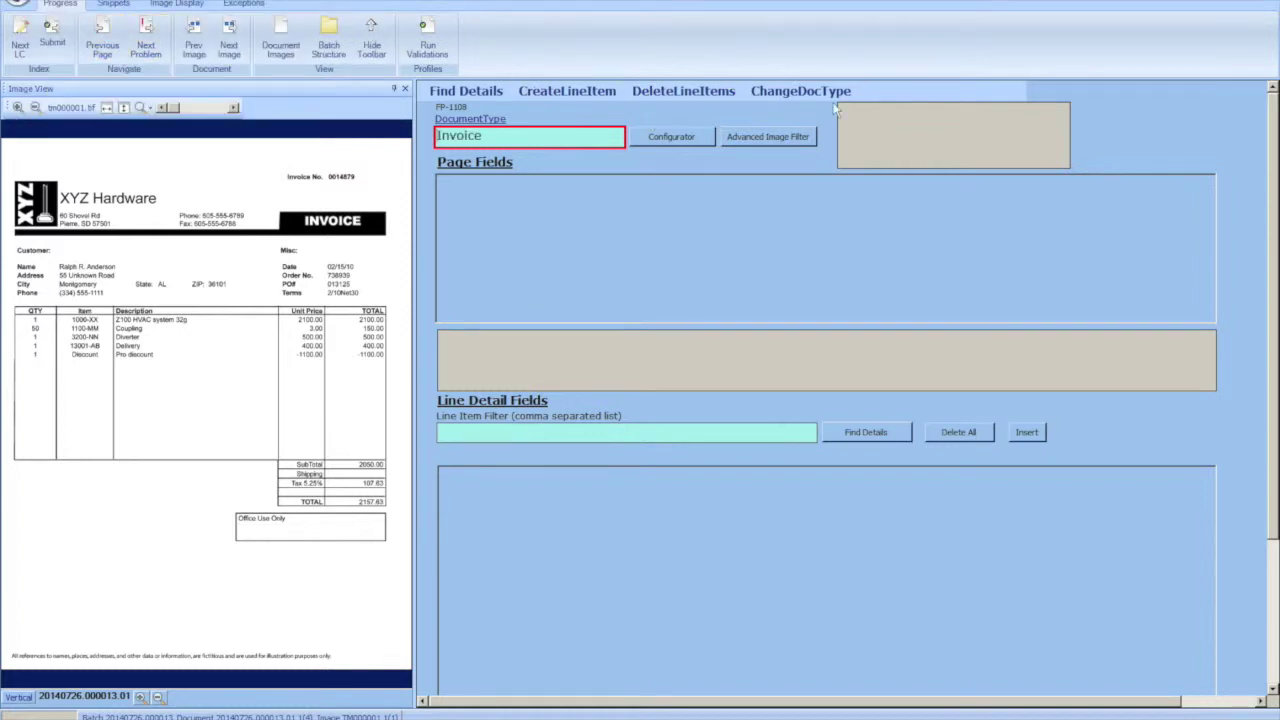
{"action": "left_click", "coordinate": [830, 98]}
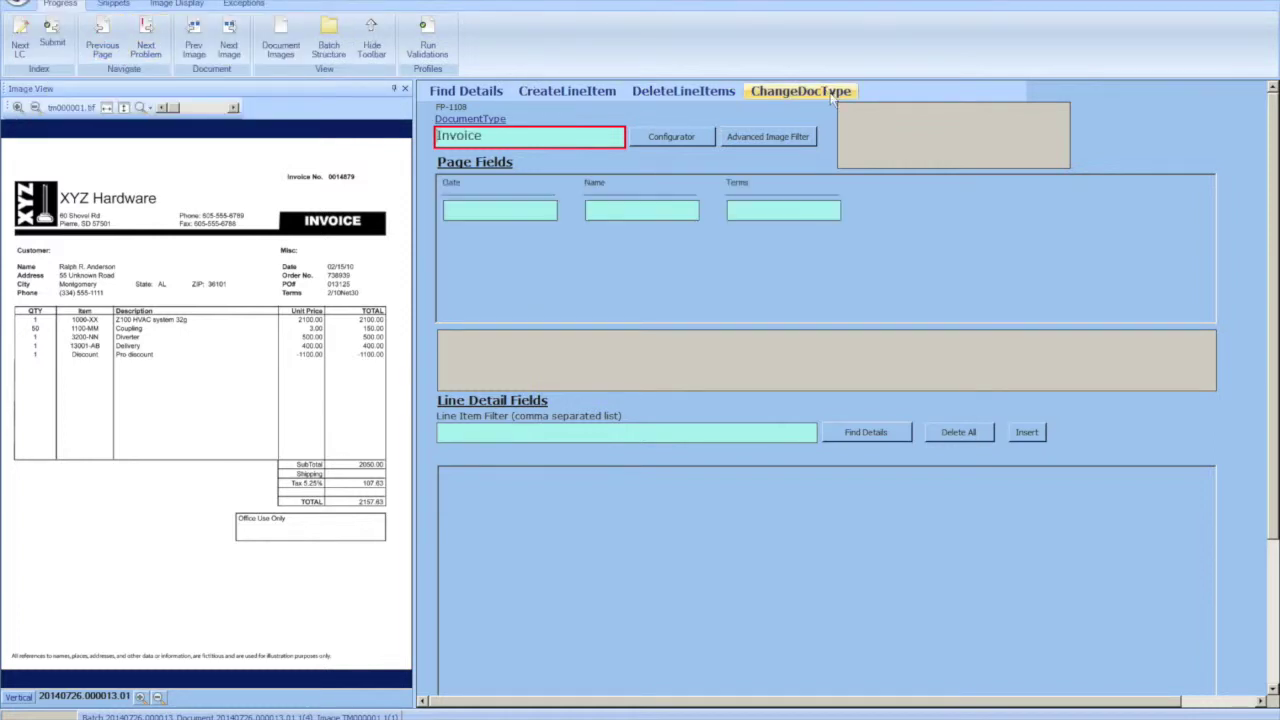
Capture Date 02/15/10, the customer name and Terms 2/10Net30 from the invoice image.
{"action": "left_click", "coordinate": [545, 213]}
{"action": "left_click", "coordinate": [342, 268]}
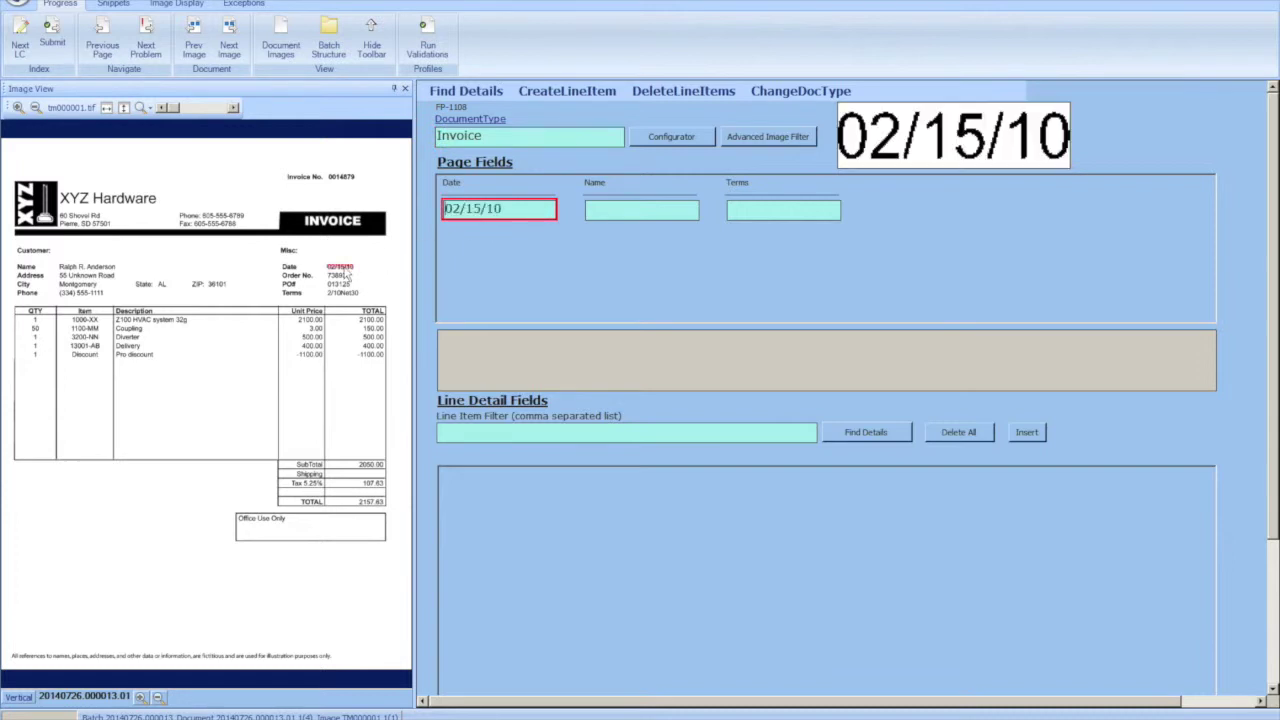
{"action": "key", "text": "Tab"}
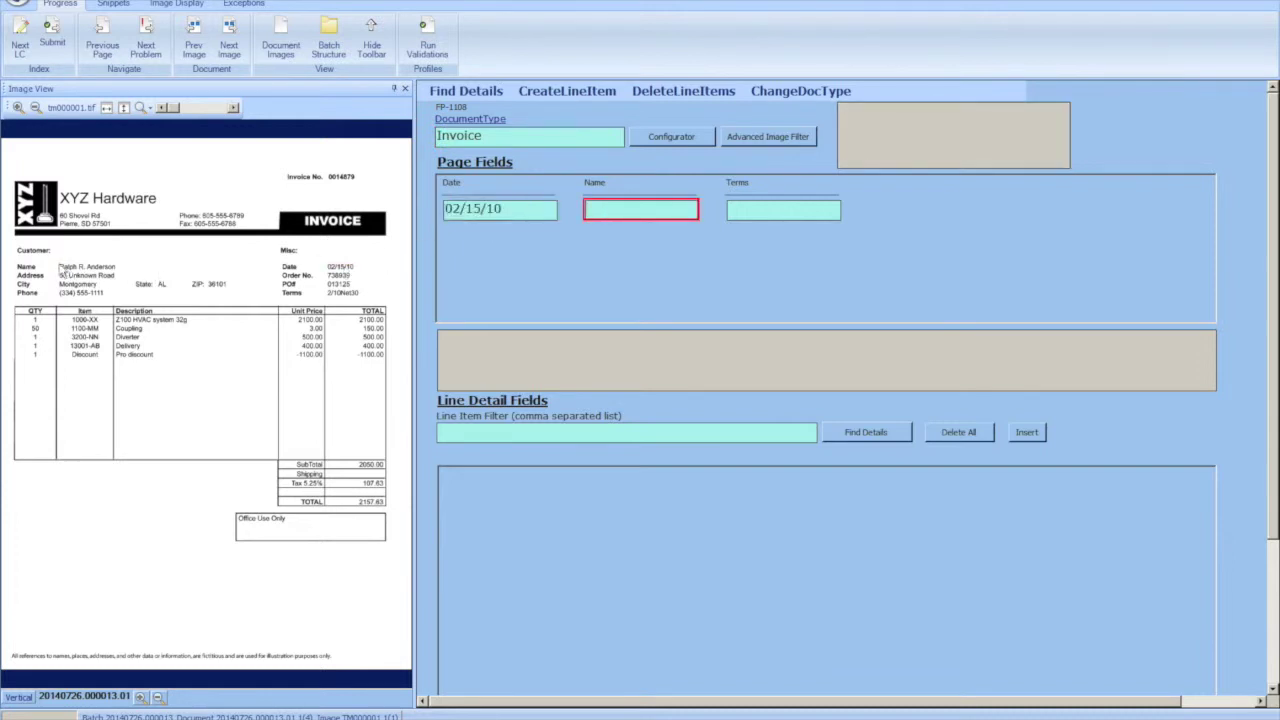
{"action": "left_click_drag", "start_coordinate": [61, 268], "coordinate": [118, 280]}
{"action": "key", "text": "Tab"}
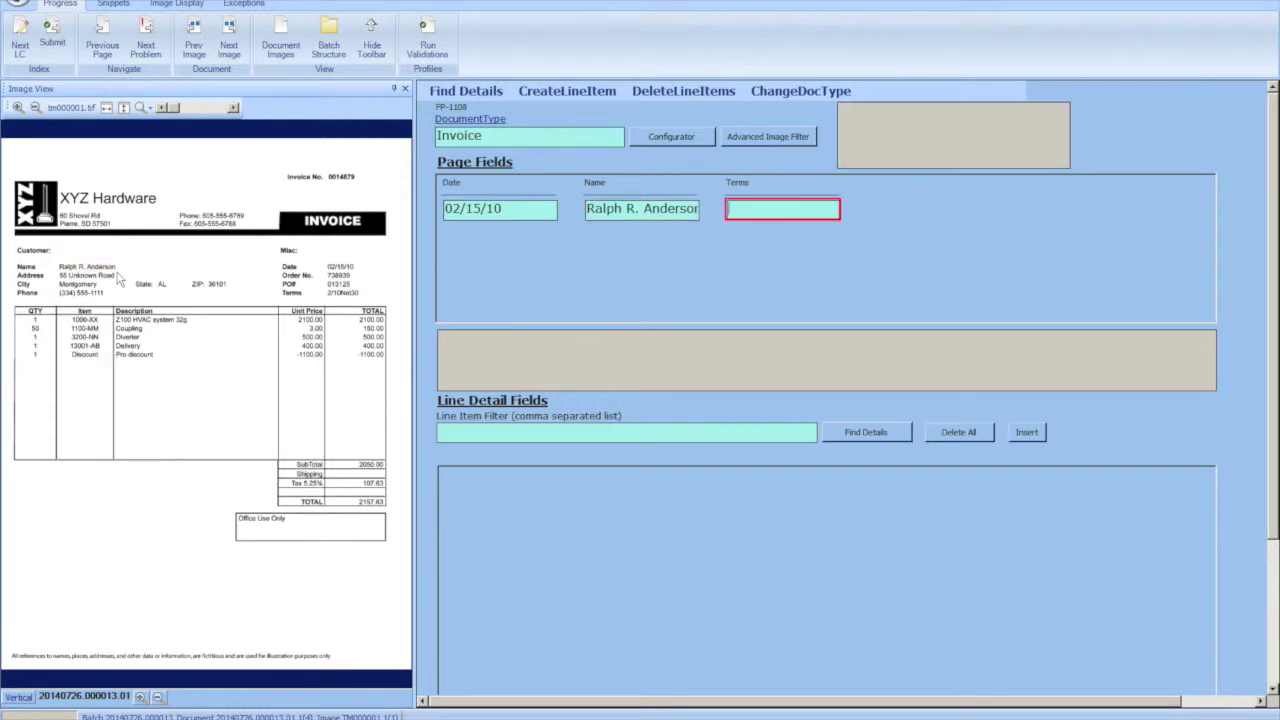
{"action": "left_click_drag", "start_coordinate": [327, 290], "coordinate": [357, 300]}
Add a line row with item 1000-XX, unit price and total 2100.00, then detect the remaining items.
{"action": "left_click", "coordinate": [1025, 433]}
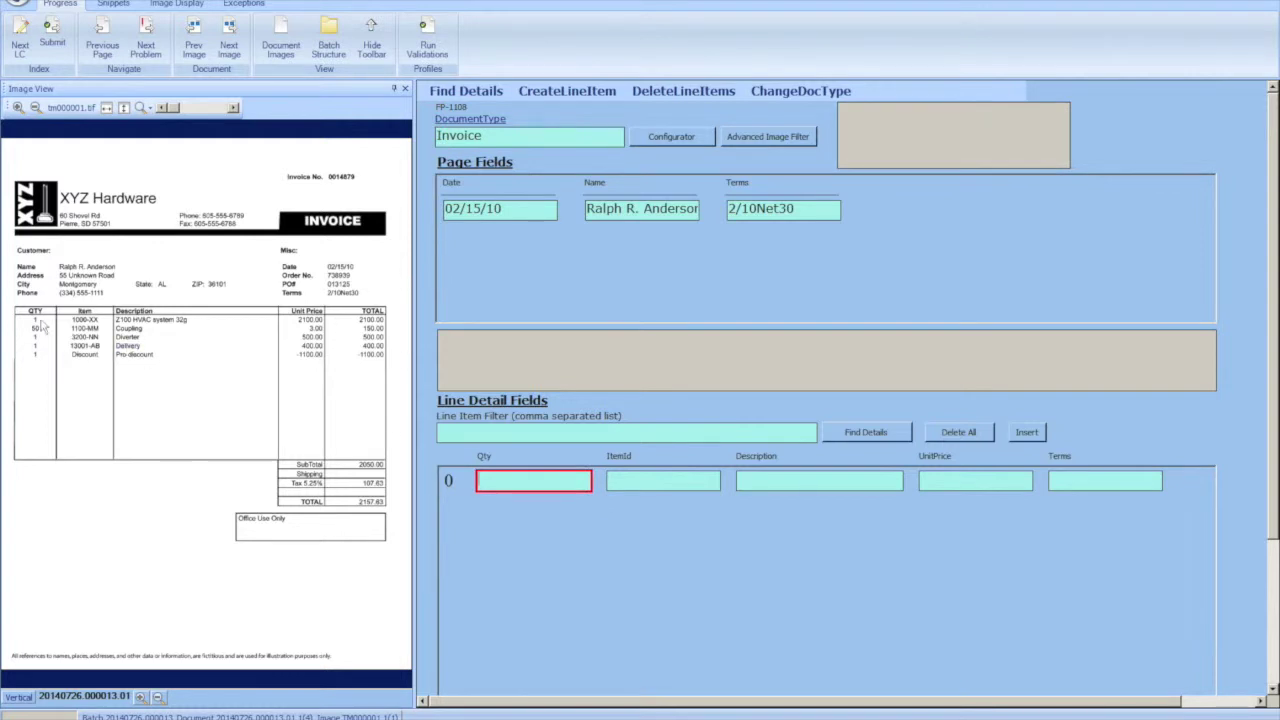
{"action": "left_click", "coordinate": [35, 322]}
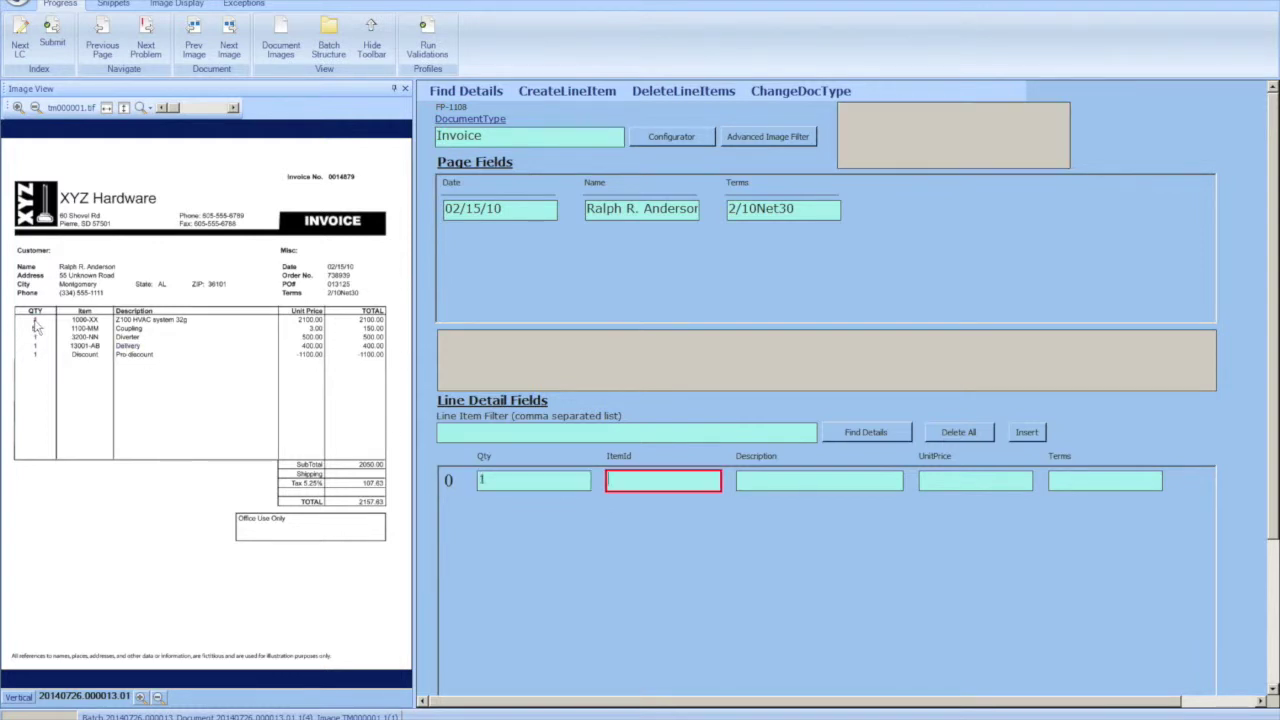
{"action": "left_click", "coordinate": [82, 321]}
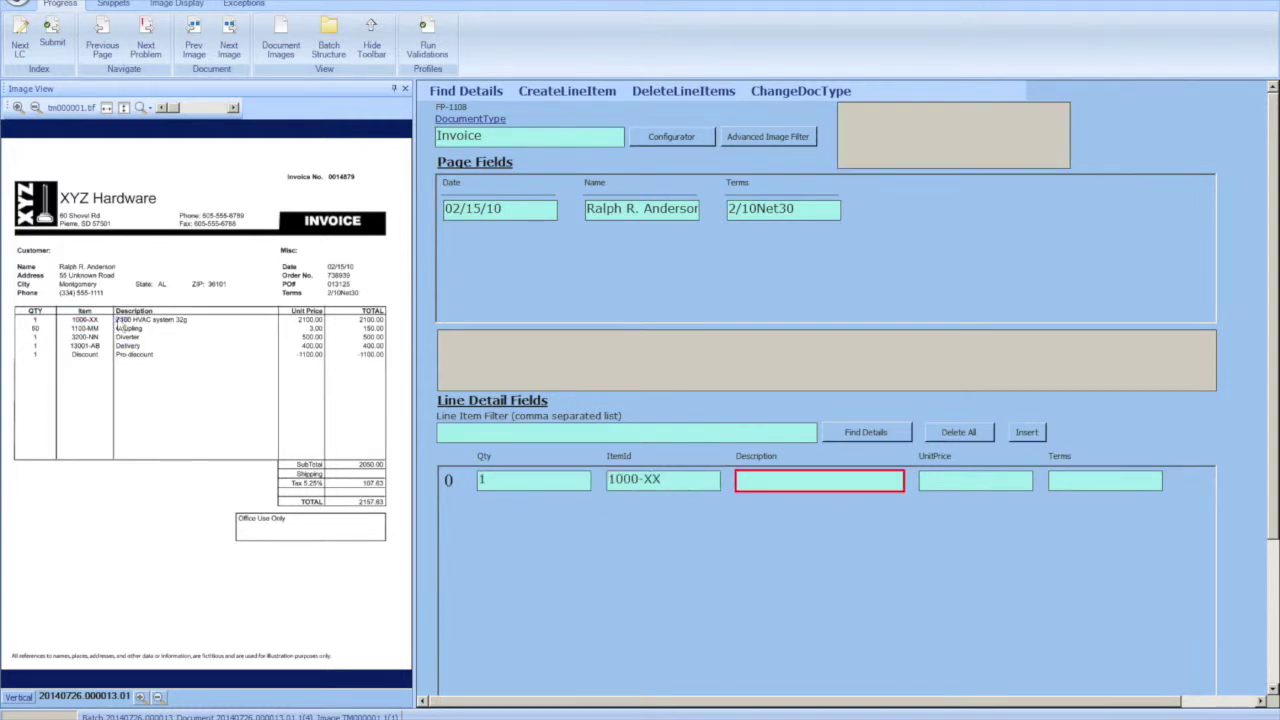
{"action": "left_click", "coordinate": [140, 320]}
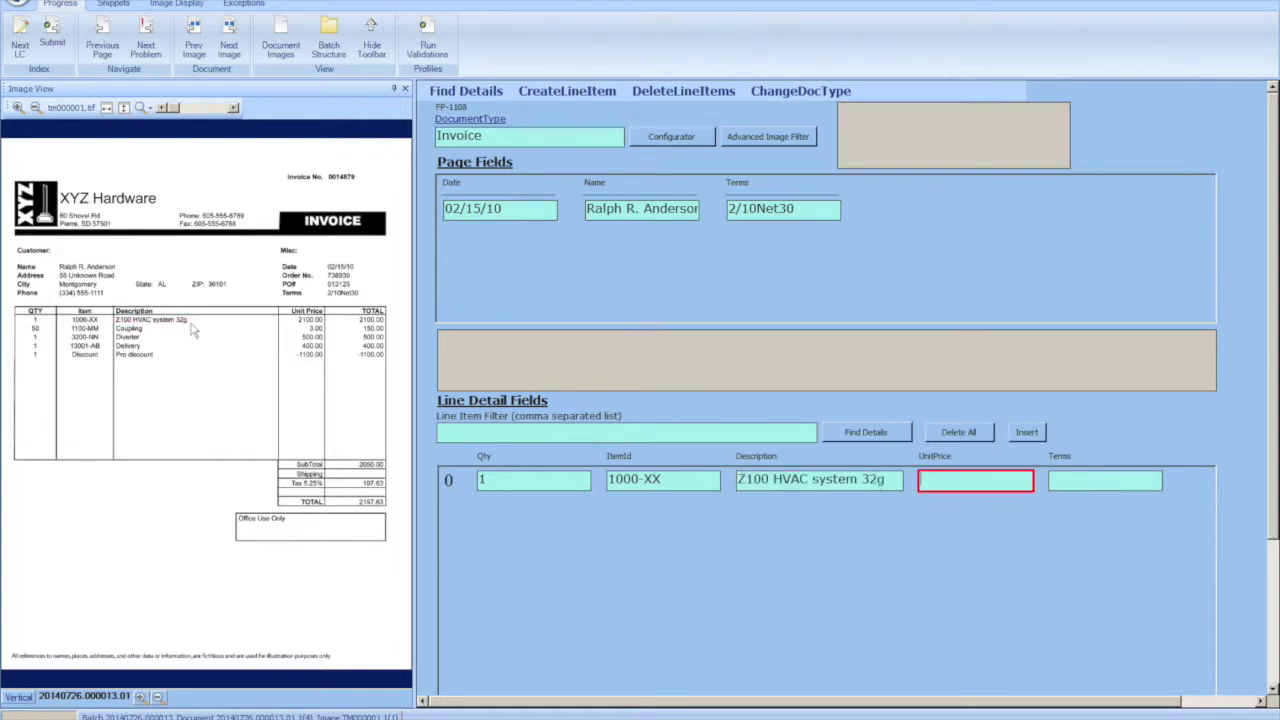
{"action": "left_click", "coordinate": [308, 321]}
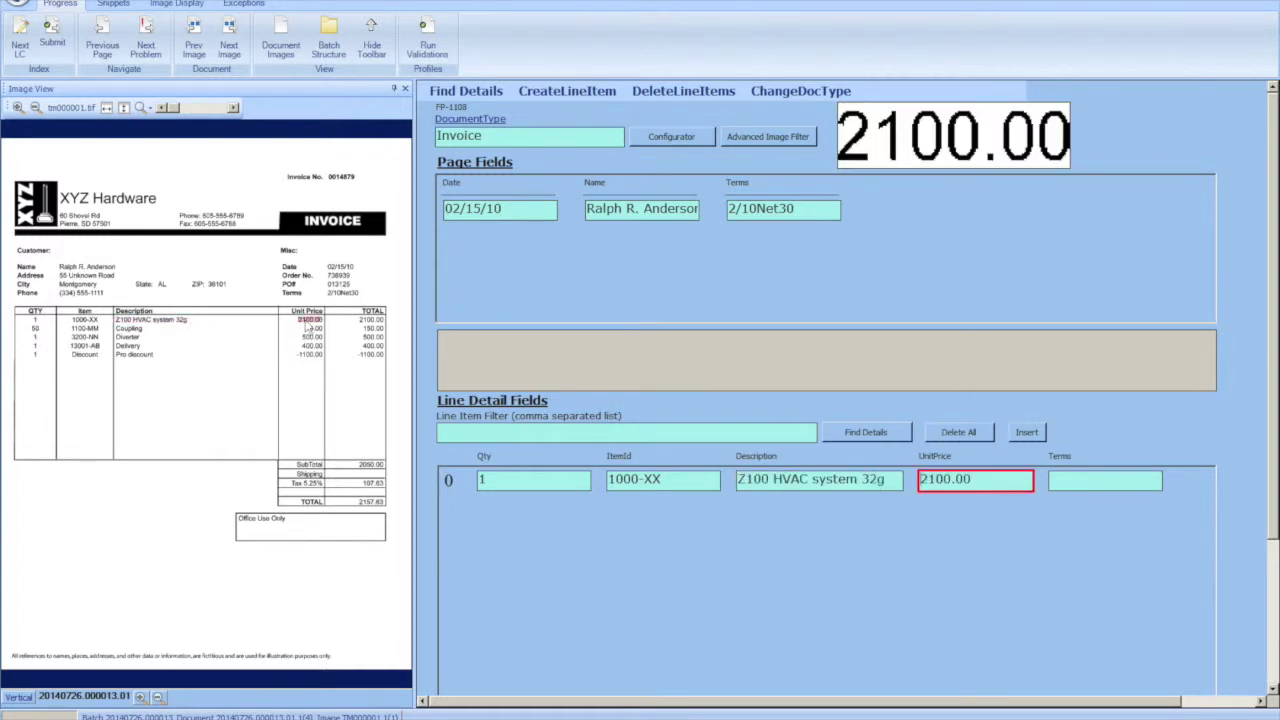
{"action": "left_click", "coordinate": [370, 320]}
{"action": "left_click", "coordinate": [890, 433]}
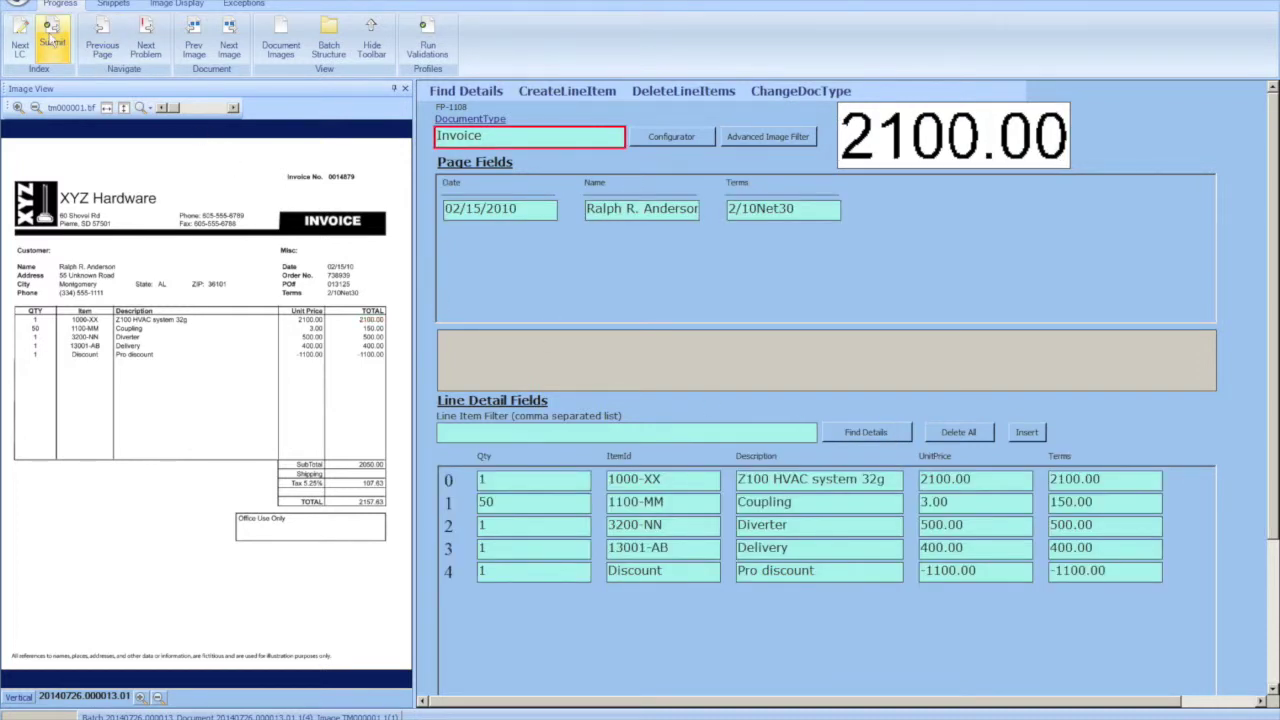
Re-detect with filter 'discount' to drop the Discount row, clear it, restore all five items, and submit.
{"action": "left_click", "coordinate": [628, 438]}
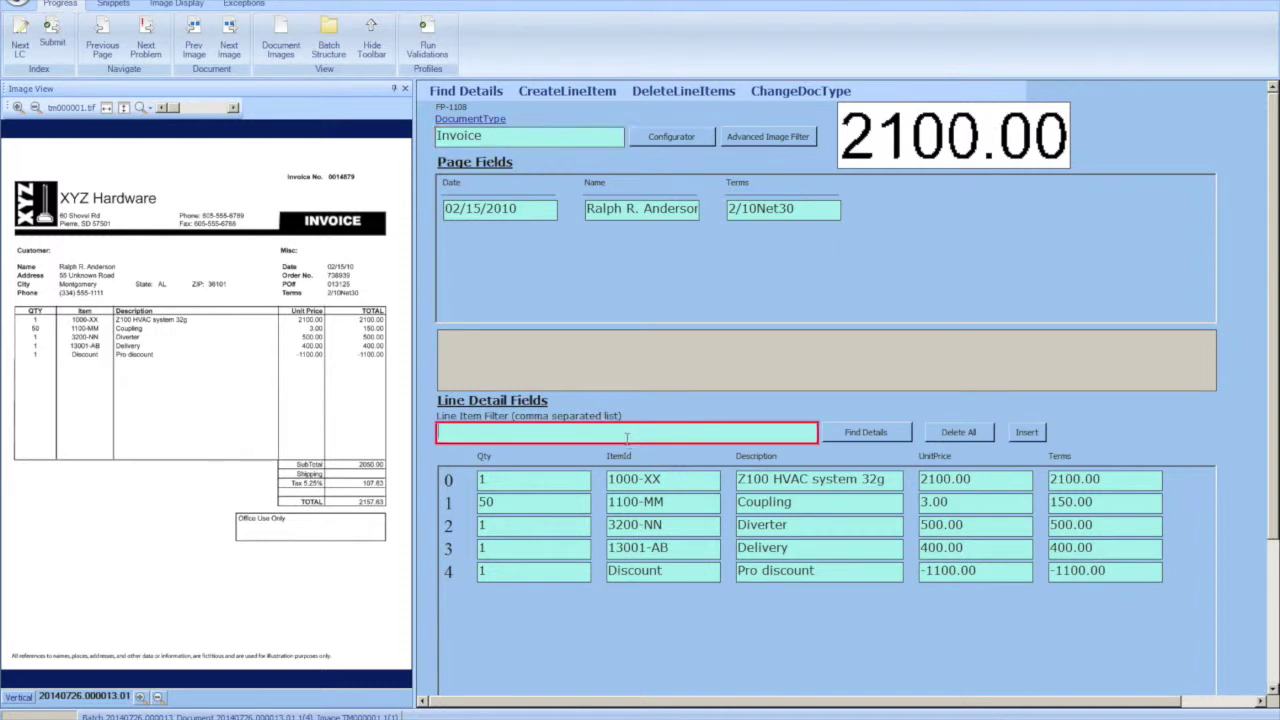
{"action": "type", "text": "discount"}
{"action": "left_click", "coordinate": [862, 438]}
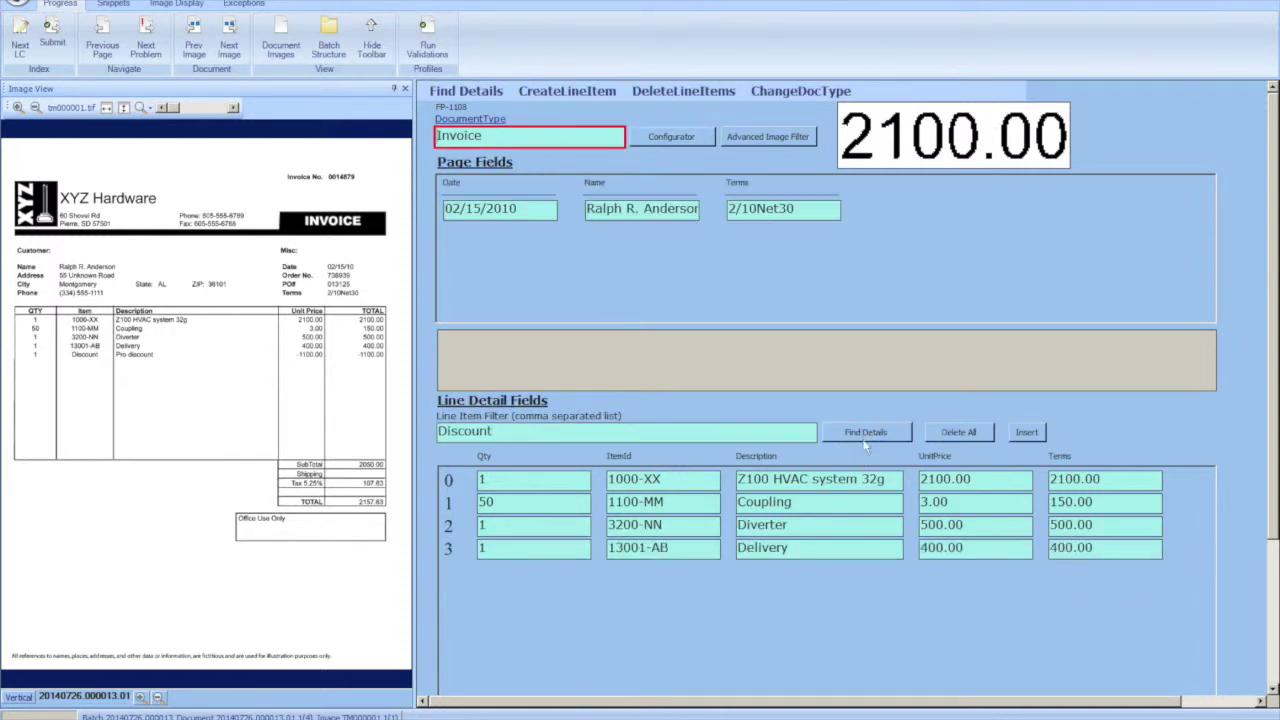
{"action": "left_click", "coordinate": [557, 435]}
{"action": "double_click", "coordinate": [557, 435]}
{"action": "key", "text": "BackSpace"}
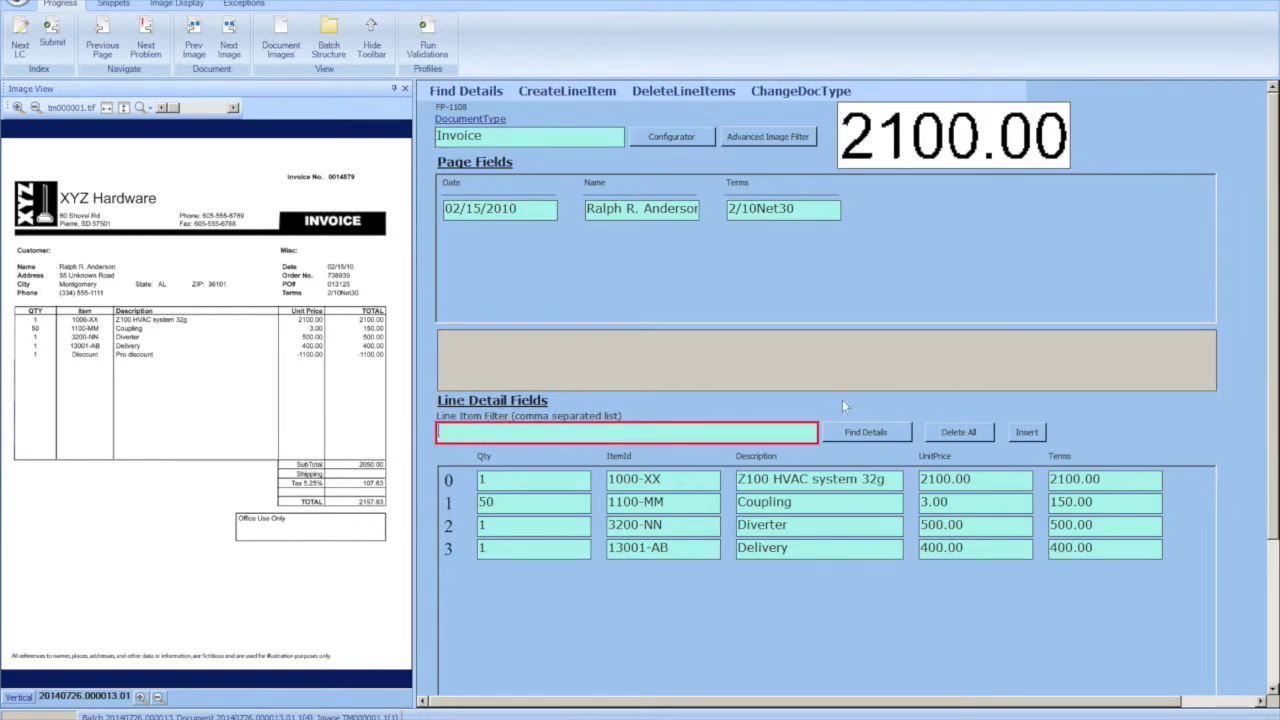
{"action": "left_click", "coordinate": [876, 441]}
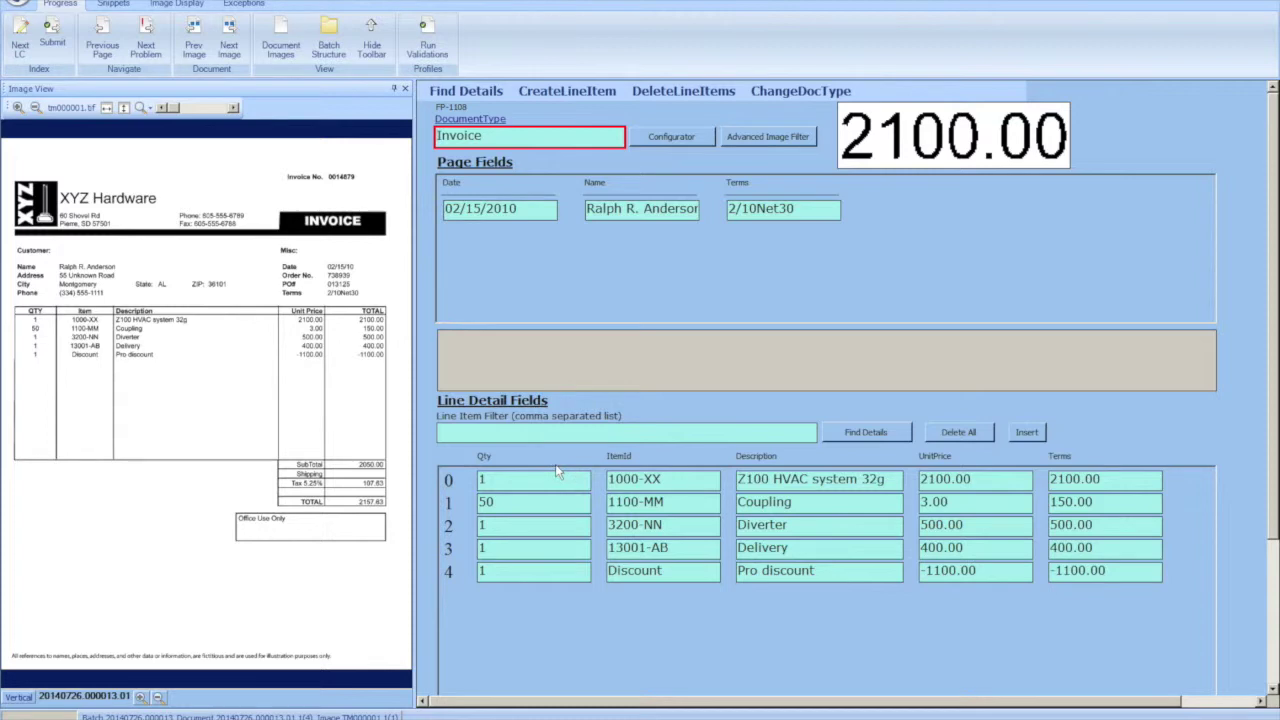
{"action": "left_click", "coordinate": [45, 30]}
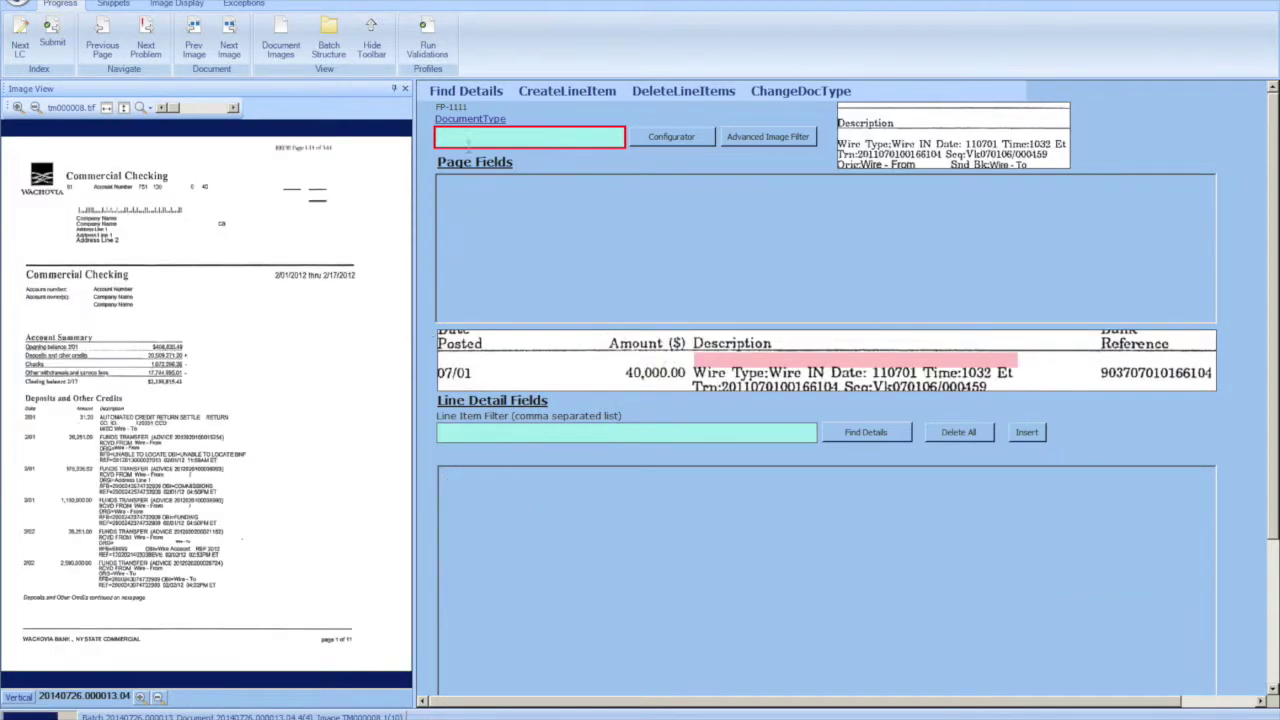
Review CommercialChecking's header and line fields under Field Categorization in the configurator, then close it.
{"action": "left_click", "coordinate": [674, 140]}
{"action": "left_click", "coordinate": [454, 174]}
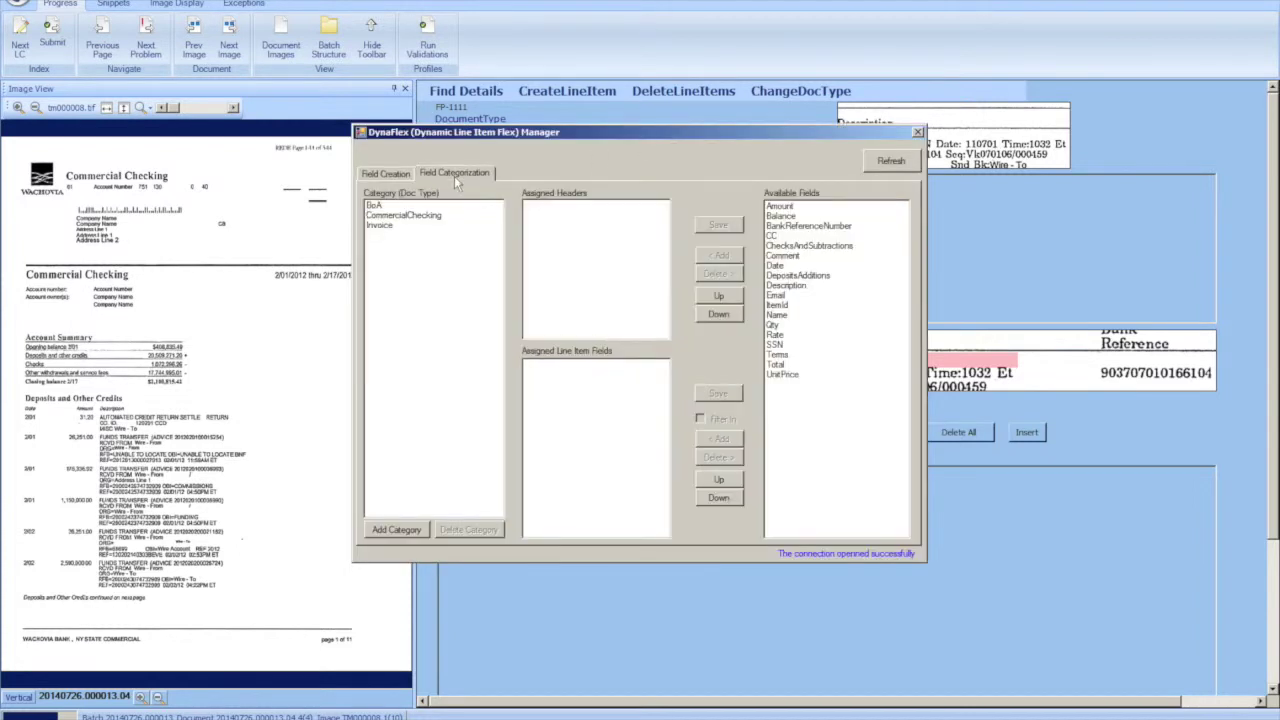
{"action": "left_click", "coordinate": [415, 215]}
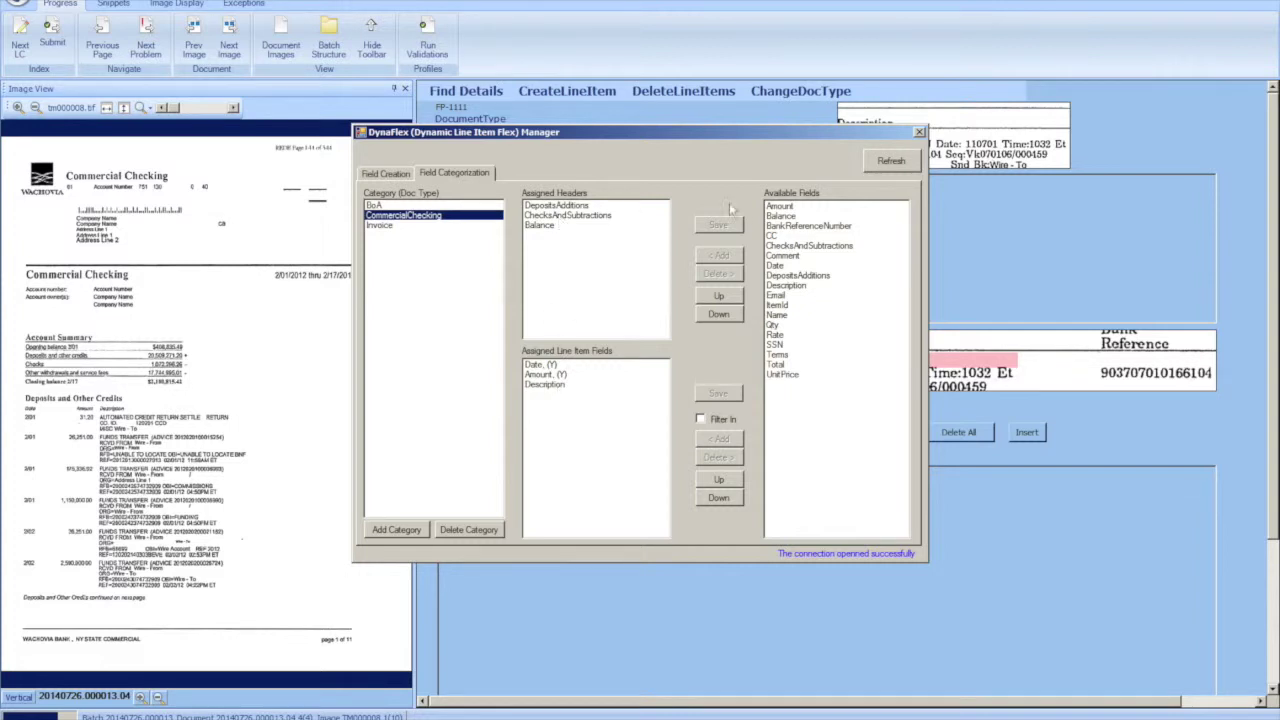
{"action": "left_click", "coordinate": [919, 133]}
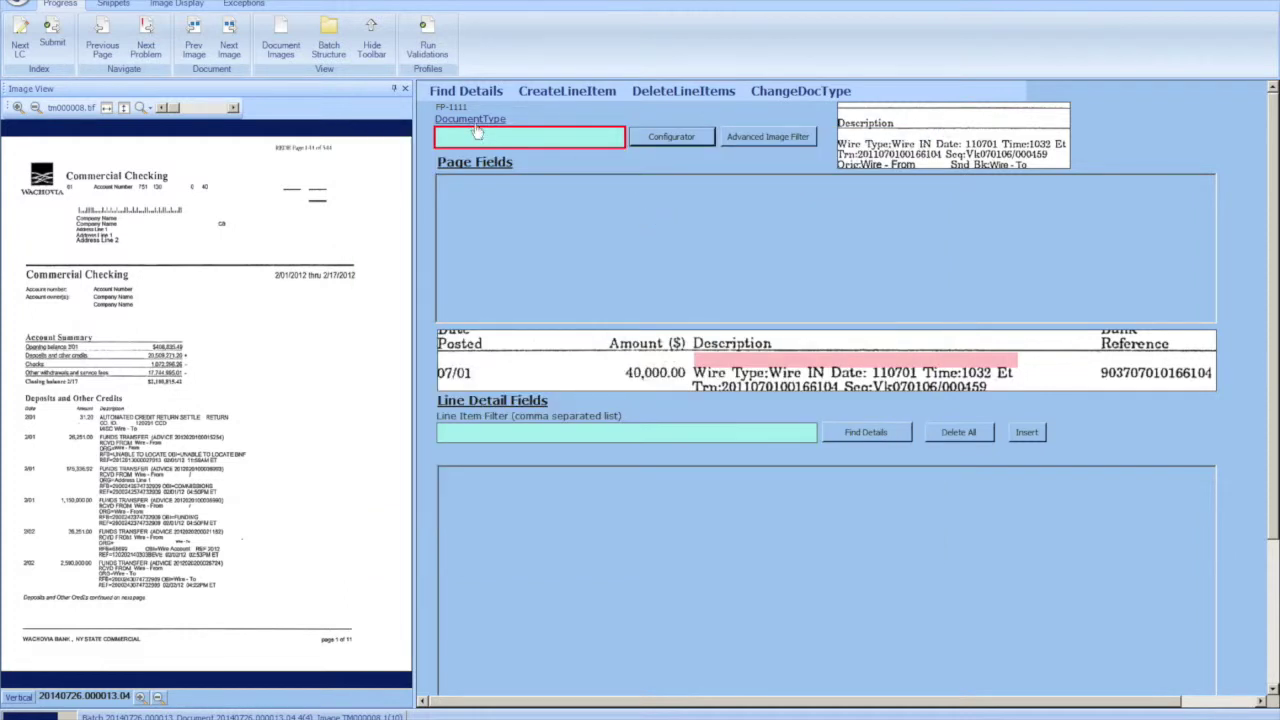
Set the document type to CommercialChecking to load its page fields.
{"action": "left_click", "coordinate": [476, 123]}
{"action": "double_click", "coordinate": [168, 70]}
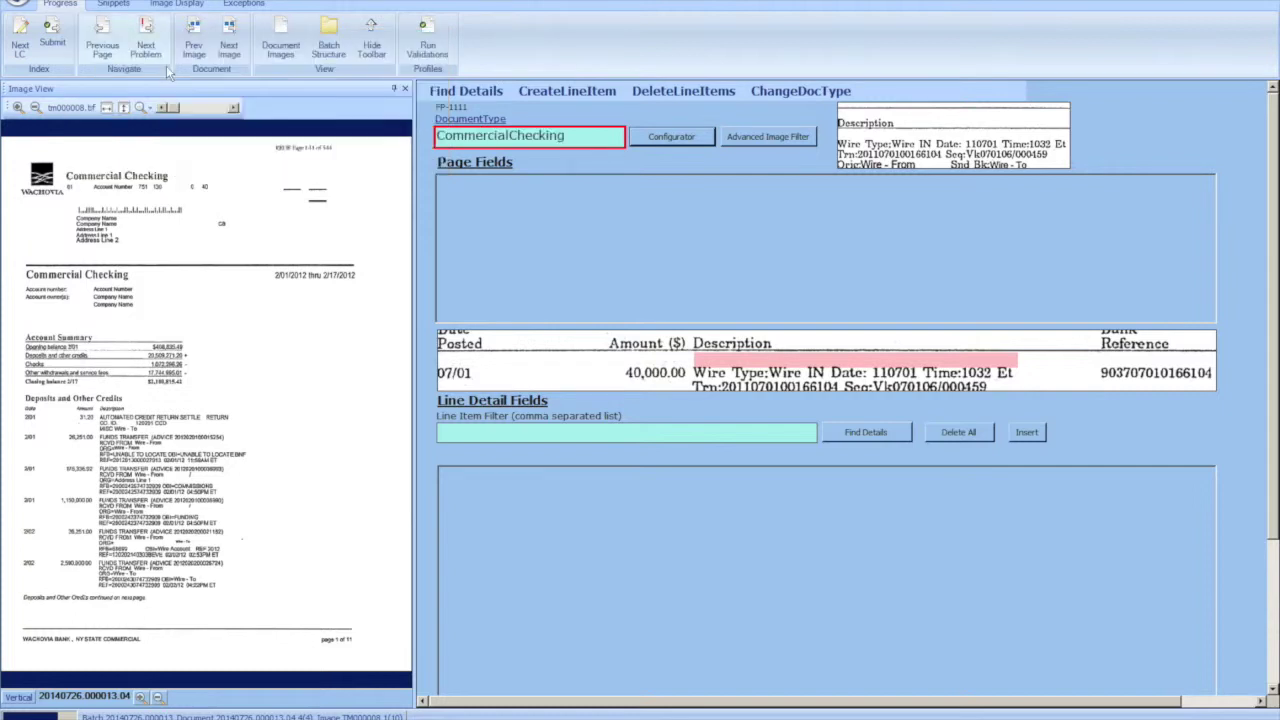
{"action": "left_click", "coordinate": [790, 91]}
Capture Checks, DepositsAdditions 20,509,271.20 and the closing Balance from the image, then add an empty line row.
{"action": "left_click", "coordinate": [530, 208]}
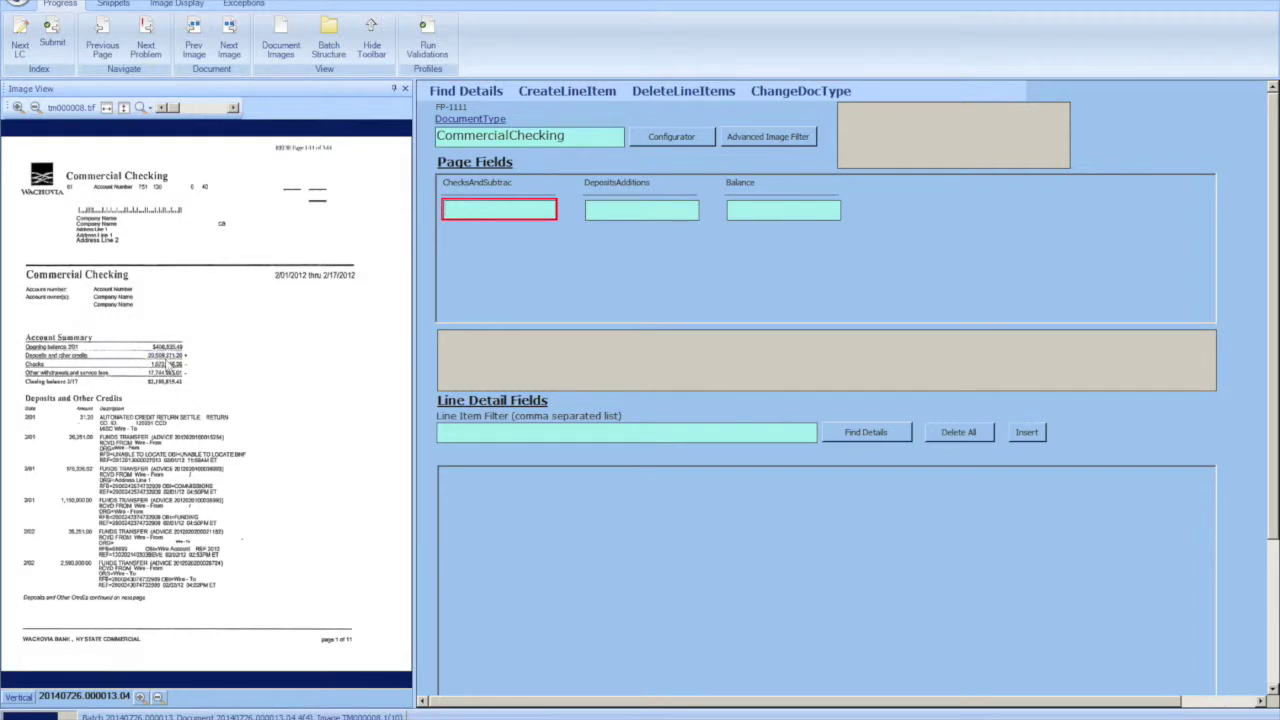
{"action": "left_click_drag", "start_coordinate": [148, 360], "coordinate": [182, 377]}
{"action": "key", "text": "Tab"}
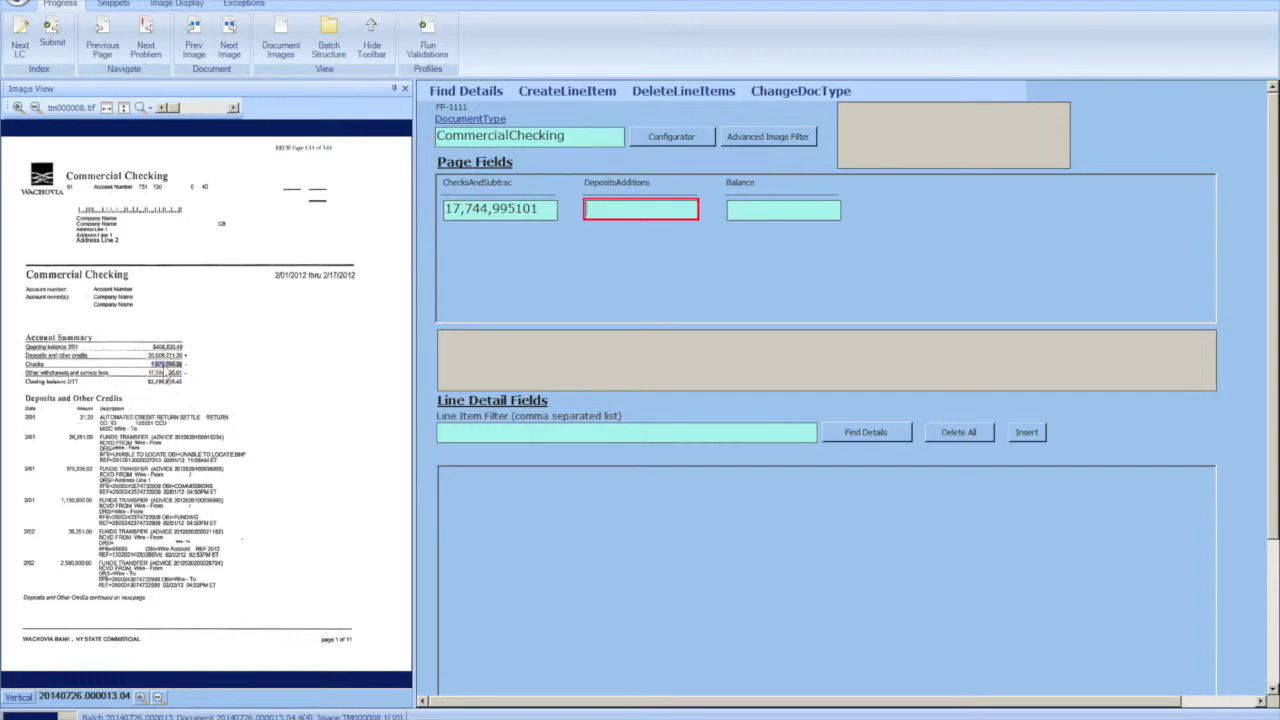
{"action": "left_click_drag", "start_coordinate": [150, 362], "coordinate": [182, 358]}
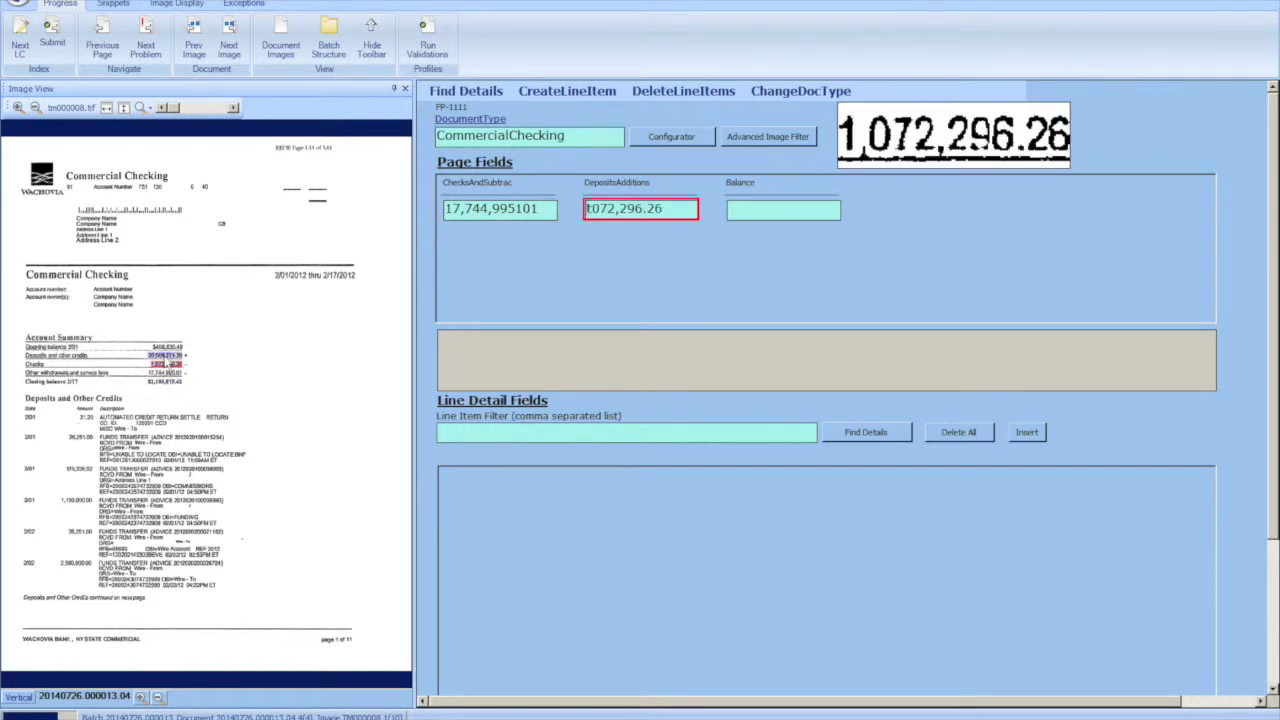
{"action": "key", "text": "Tab"}
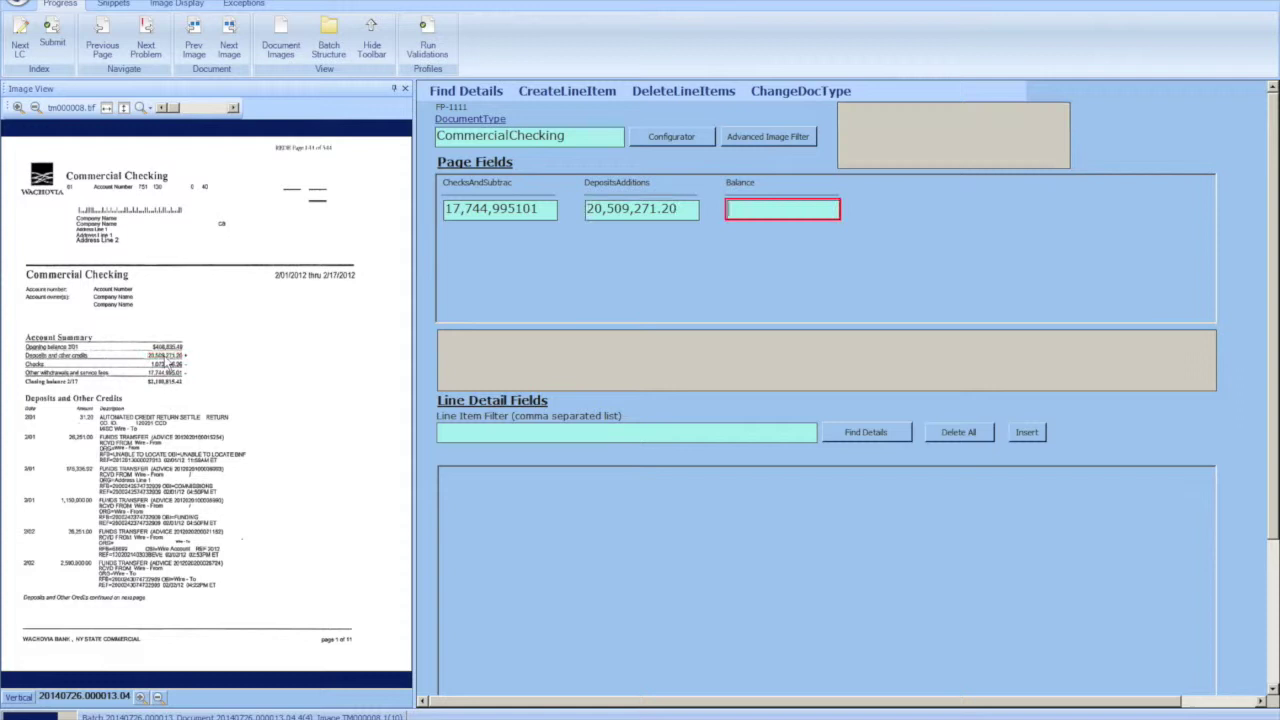
{"action": "left_click", "coordinate": [188, 392]}
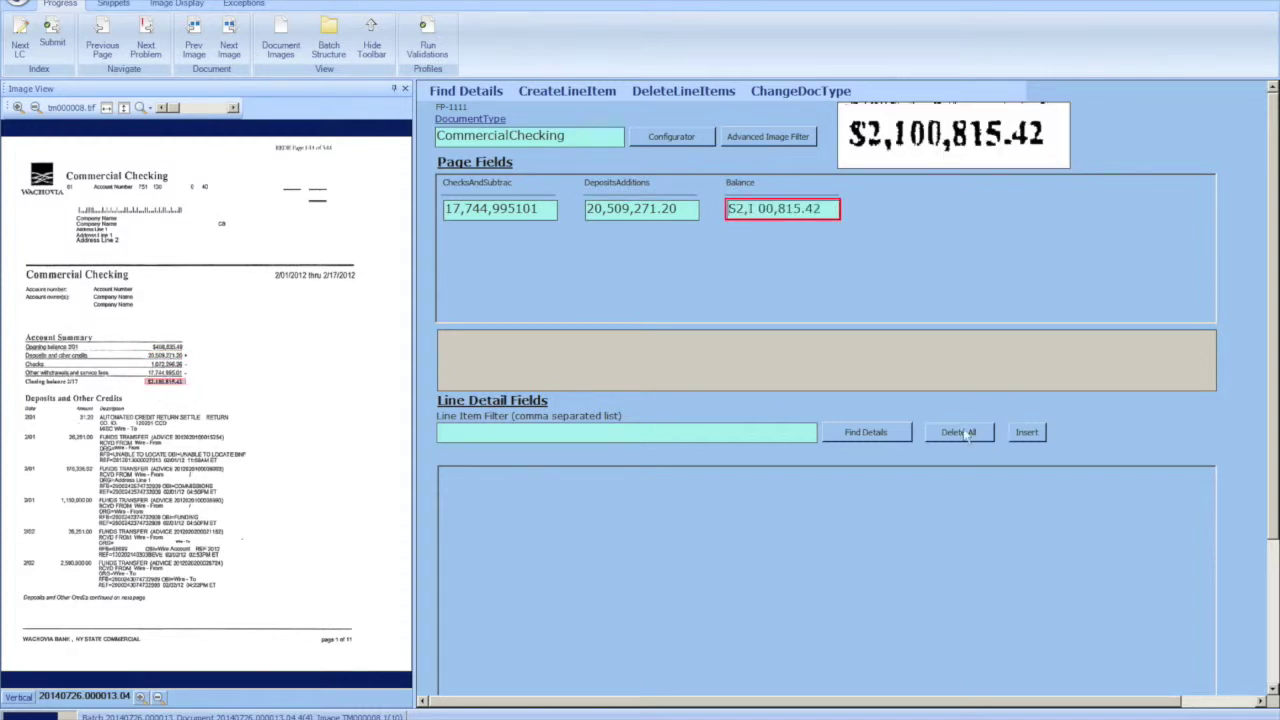
{"action": "left_click", "coordinate": [1027, 433]}
{"action": "left_click", "coordinate": [568, 483]}
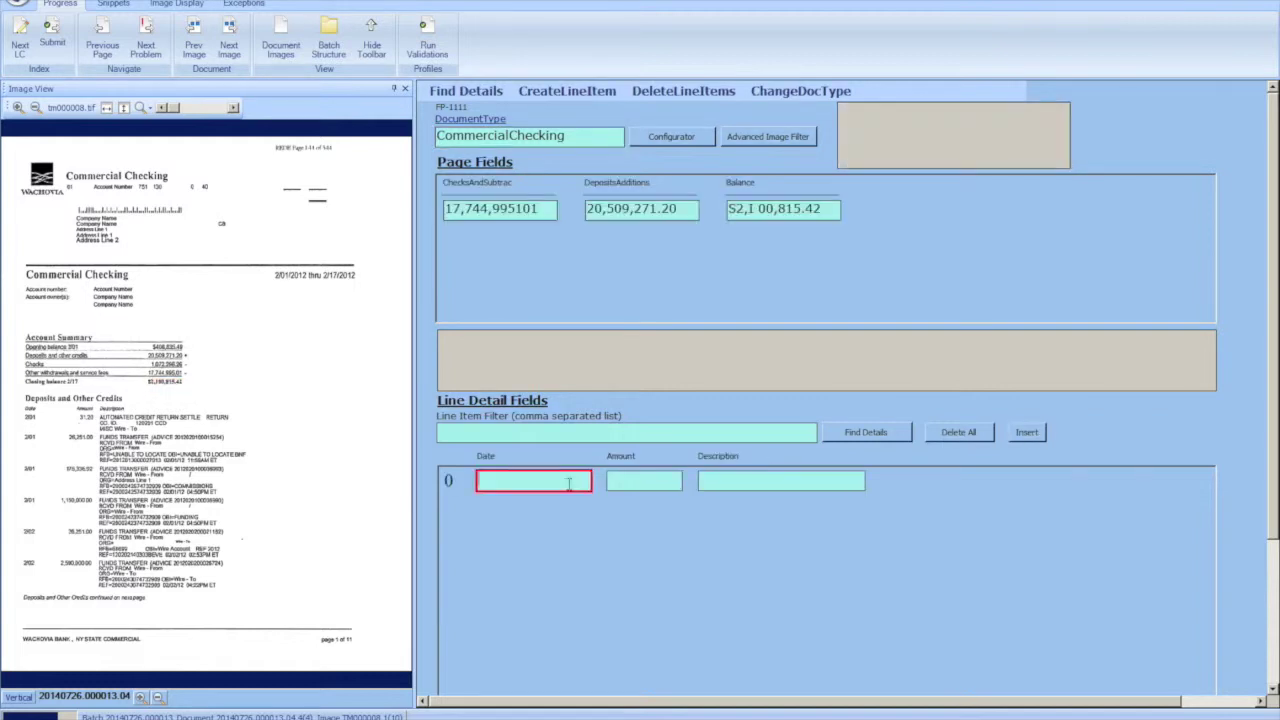
Capture row 0's date 2/01, amount 31.20 and description, then detect all matching transactions.
{"action": "left_click", "coordinate": [31, 423]}
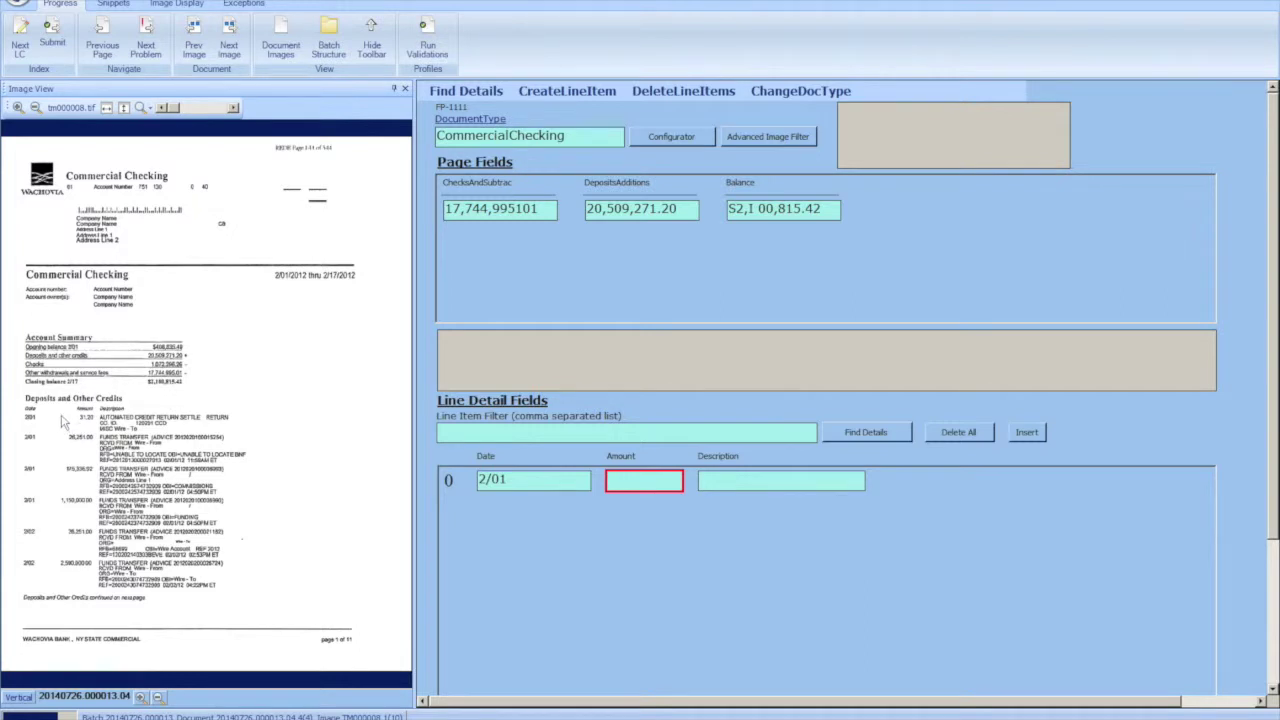
{"action": "left_click_drag", "start_coordinate": [61, 416], "coordinate": [235, 428]}
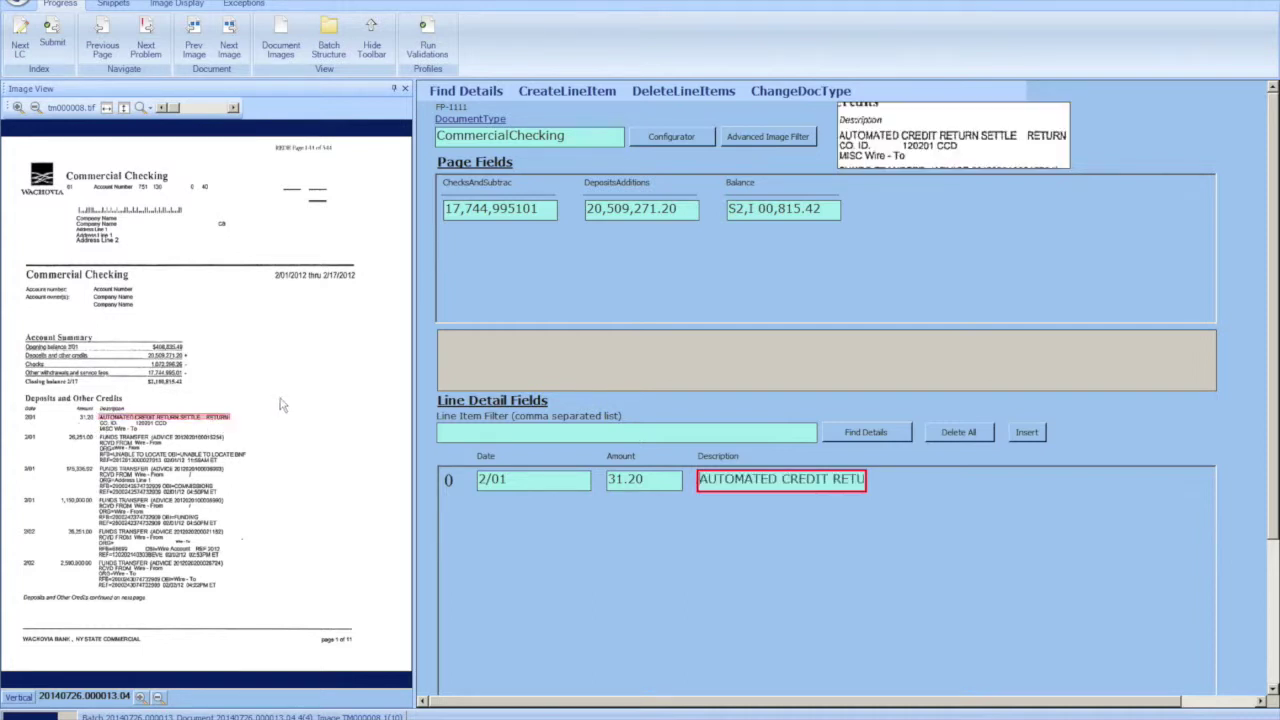
{"action": "left_click", "coordinate": [855, 434]}
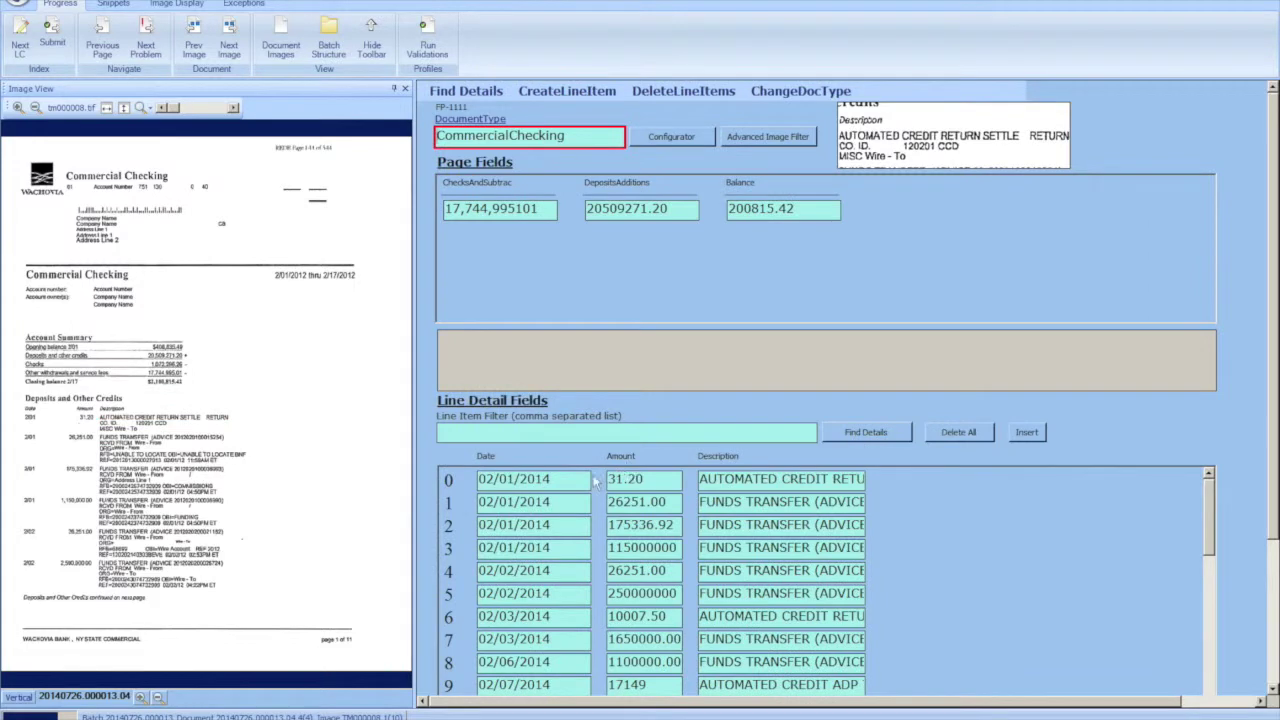
Verify the dates and amounts of rows 0–3 against the statement image.
{"action": "left_click", "coordinate": [575, 480]}
{"action": "left_click", "coordinate": [568, 506]}
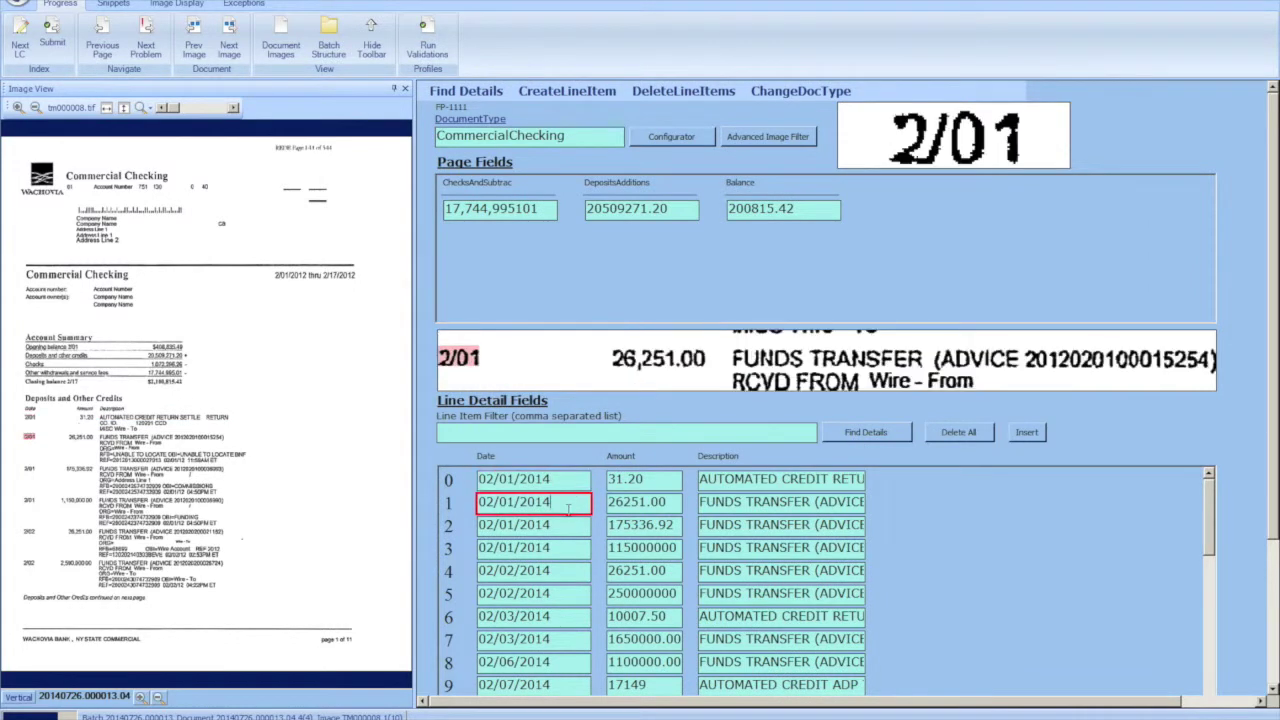
{"action": "left_click", "coordinate": [566, 526]}
{"action": "left_click", "coordinate": [633, 524]}
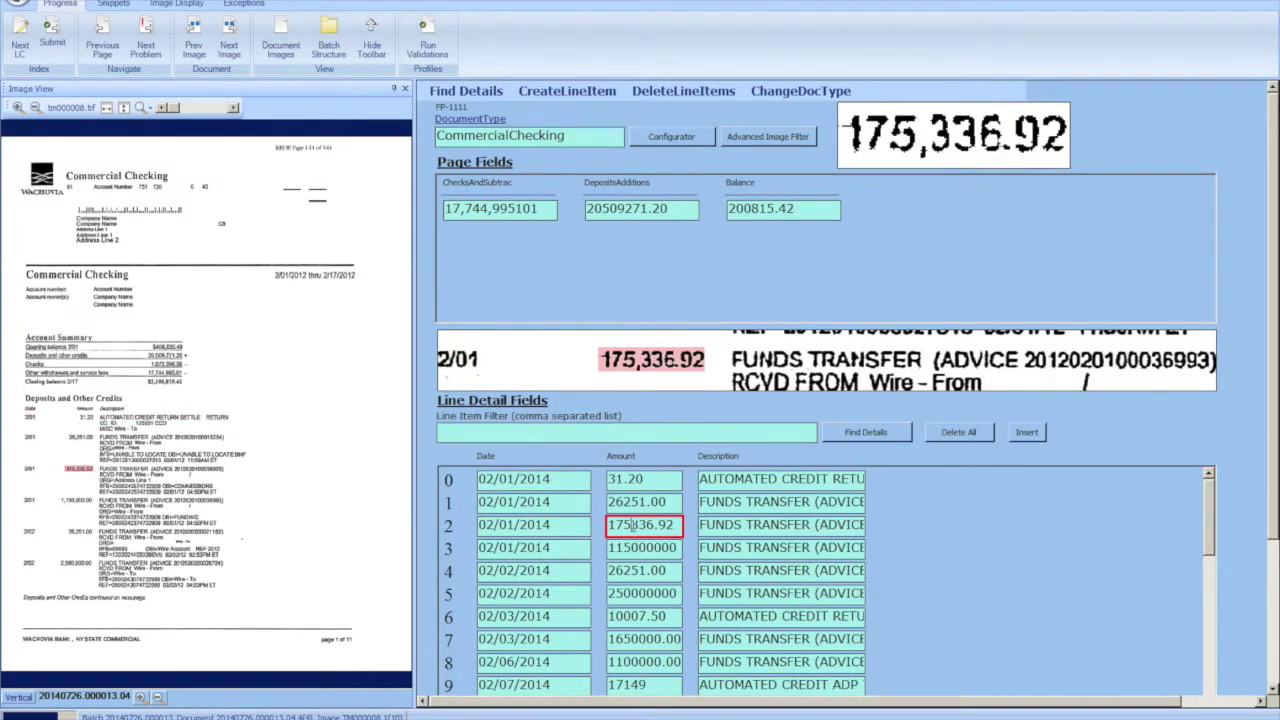
{"action": "left_click", "coordinate": [631, 548]}
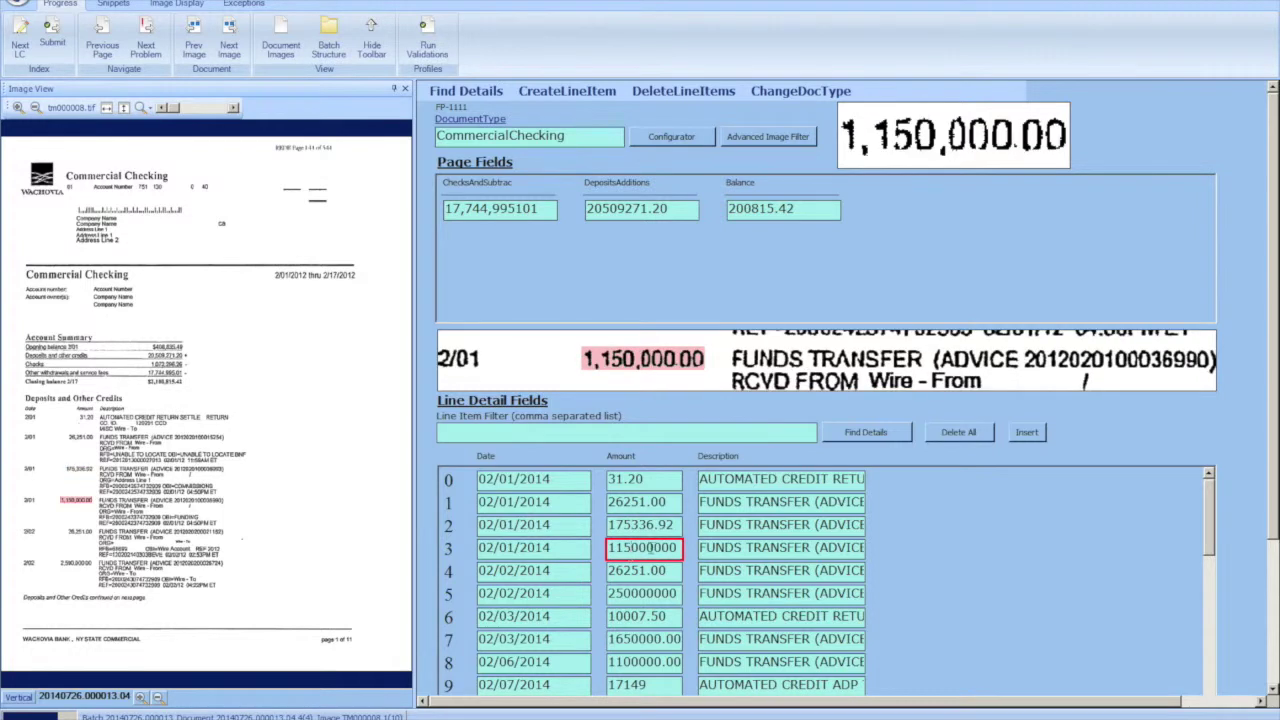
Check the last row's date and amount on page 10, then submit to finish the batch.
{"action": "scroll", "coordinate": [930, 554], "scroll_direction": "down", "scroll_amount": 12}
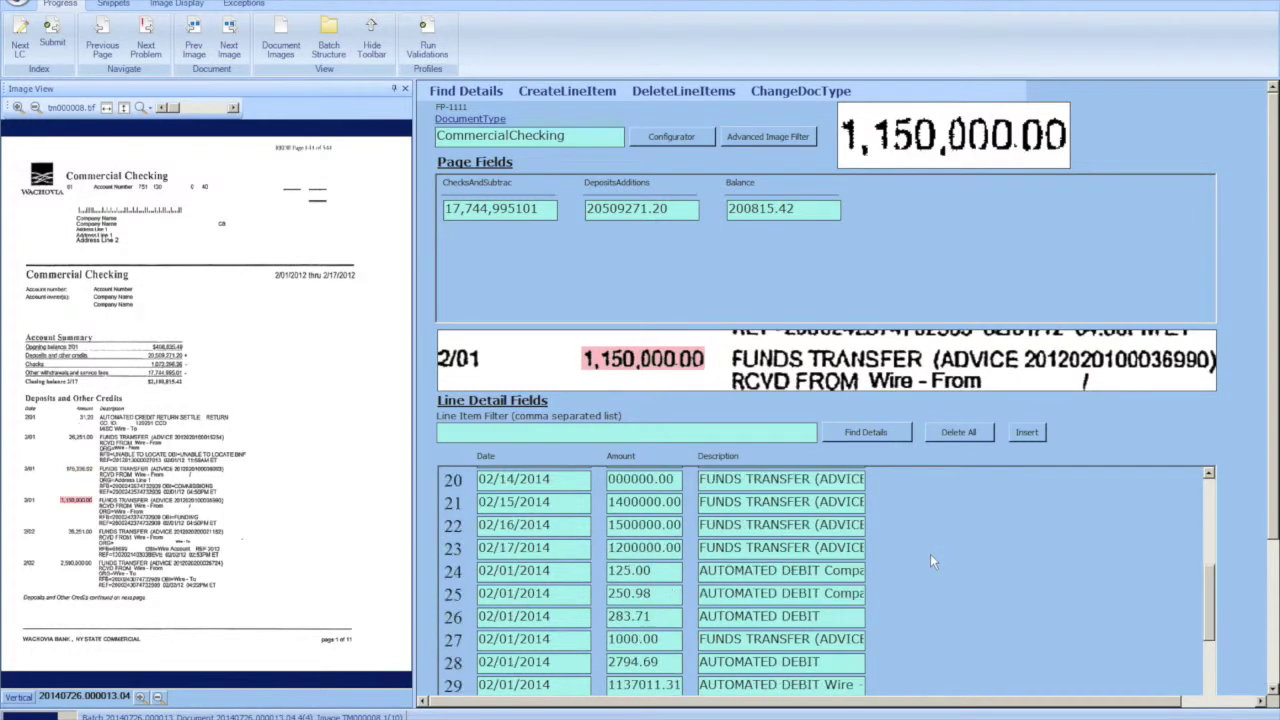
{"action": "scroll", "coordinate": [930, 554], "scroll_direction": "down", "scroll_amount": 12}
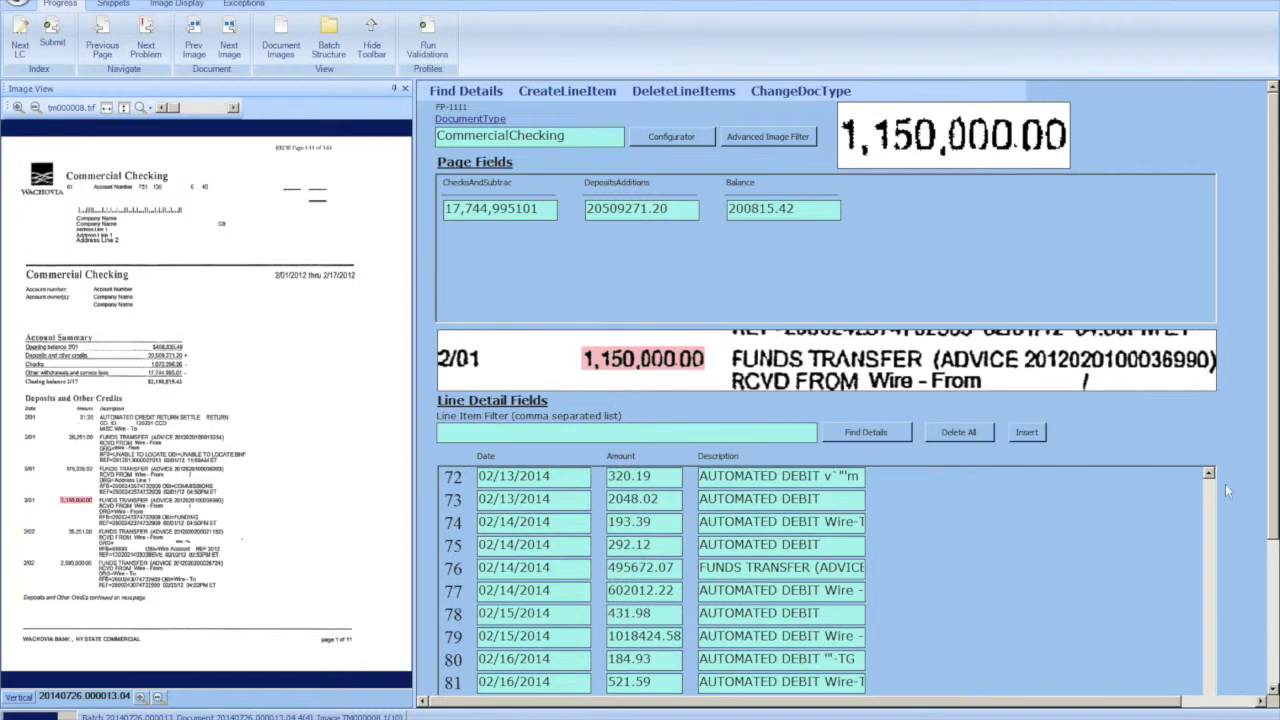
{"action": "scroll", "coordinate": [1227, 484], "scroll_direction": "down", "scroll_amount": 3}
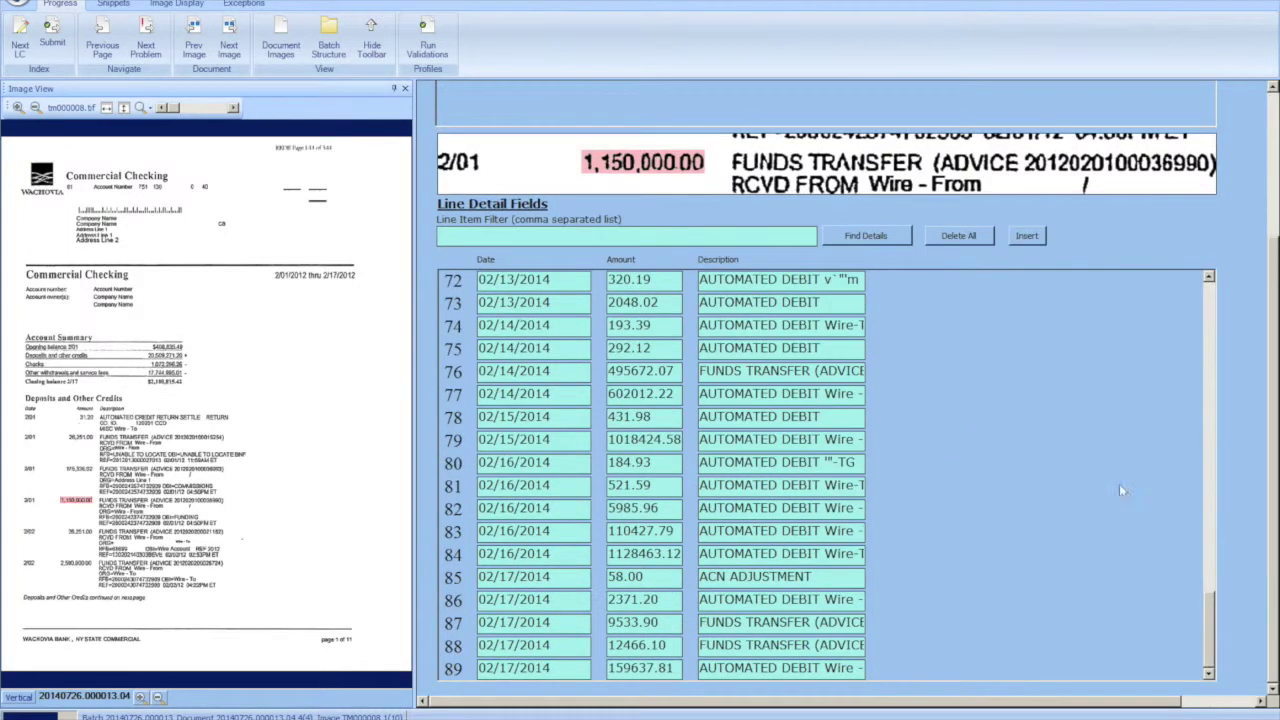
{"action": "left_click", "coordinate": [546, 670]}
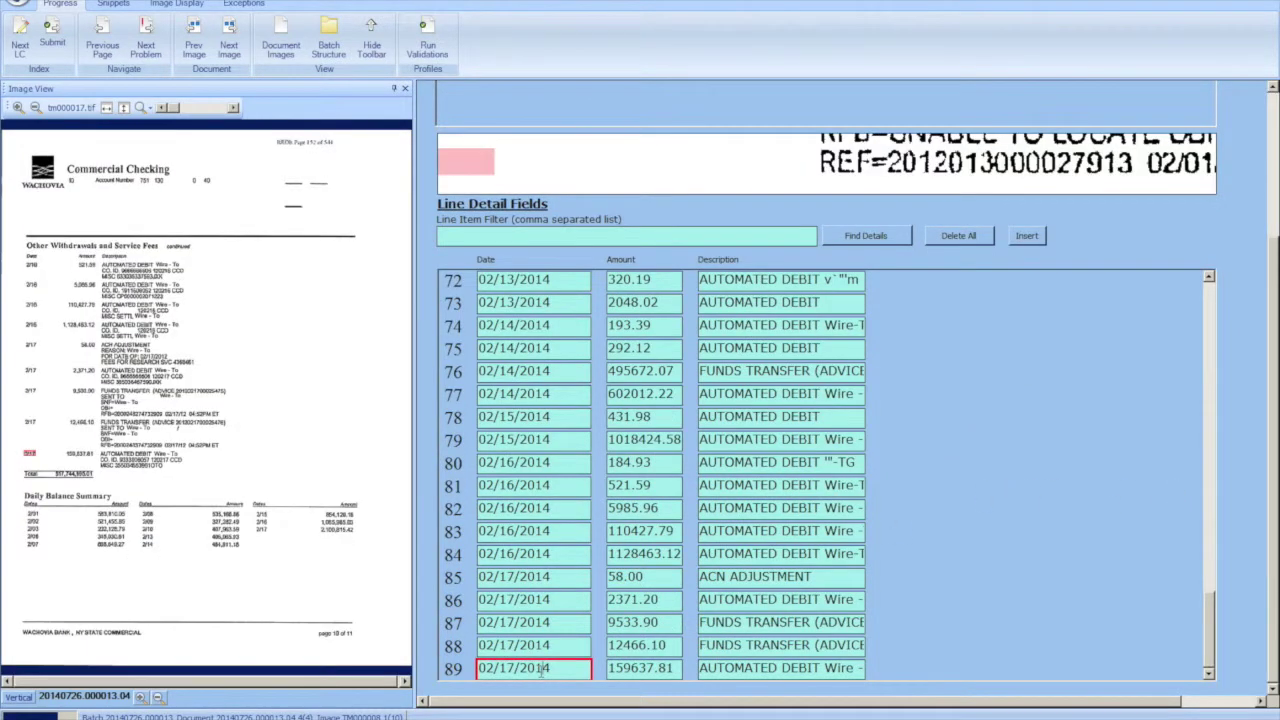
{"action": "left_click", "coordinate": [617, 668]}
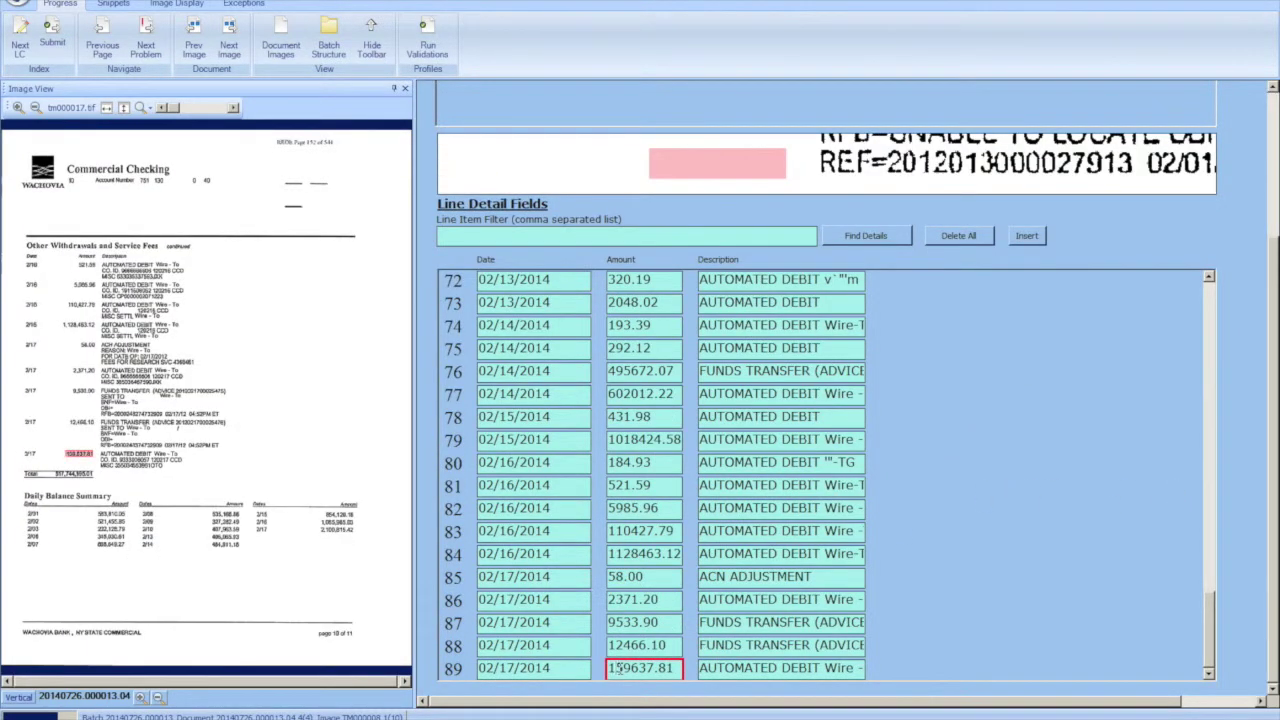
{"action": "left_click", "coordinate": [52, 35]}
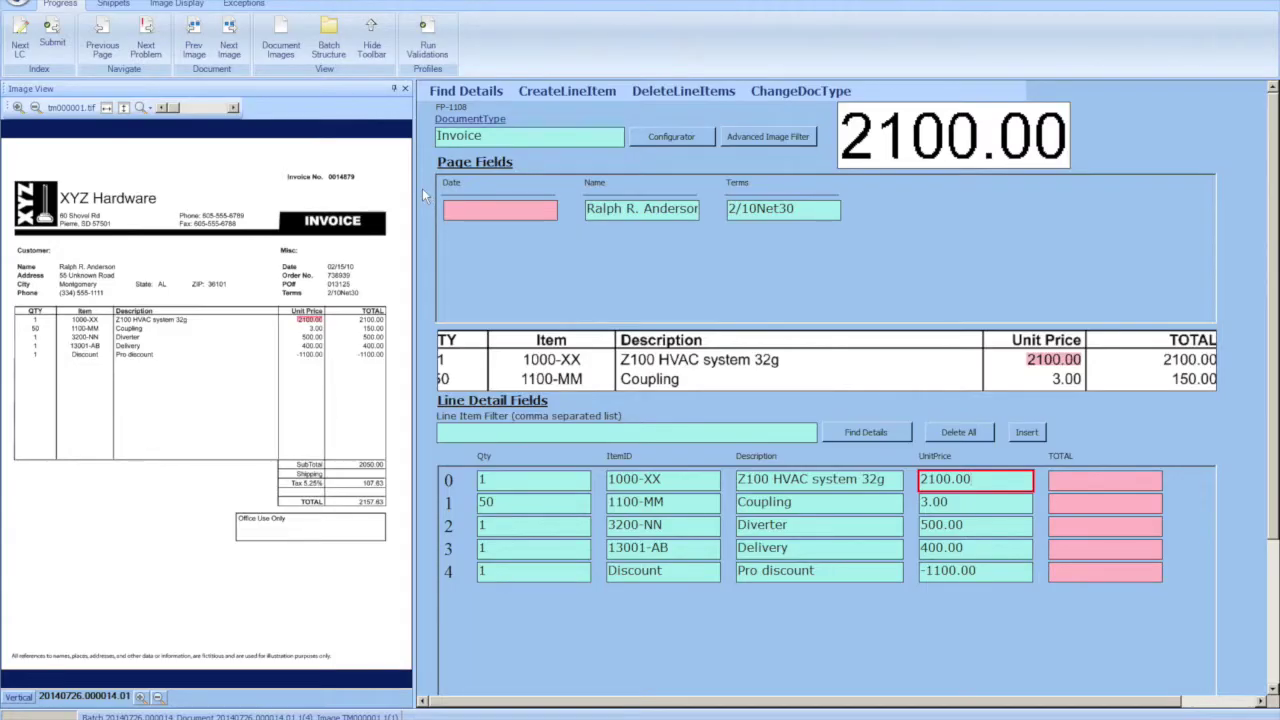
Read the Date field's error and the first row TOTAL's currency-format validation error.
{"action": "left_click", "coordinate": [482, 210]}
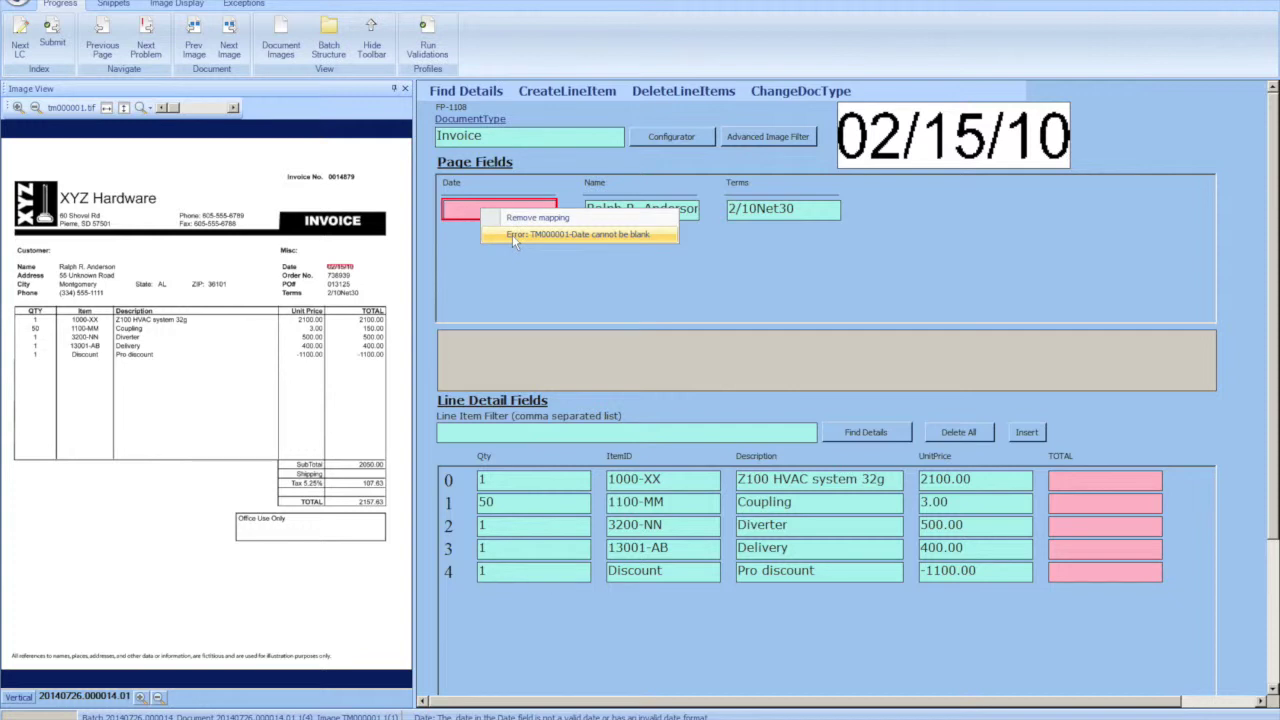
{"action": "left_click", "coordinate": [512, 235]}
{"action": "left_click", "coordinate": [1097, 484]}
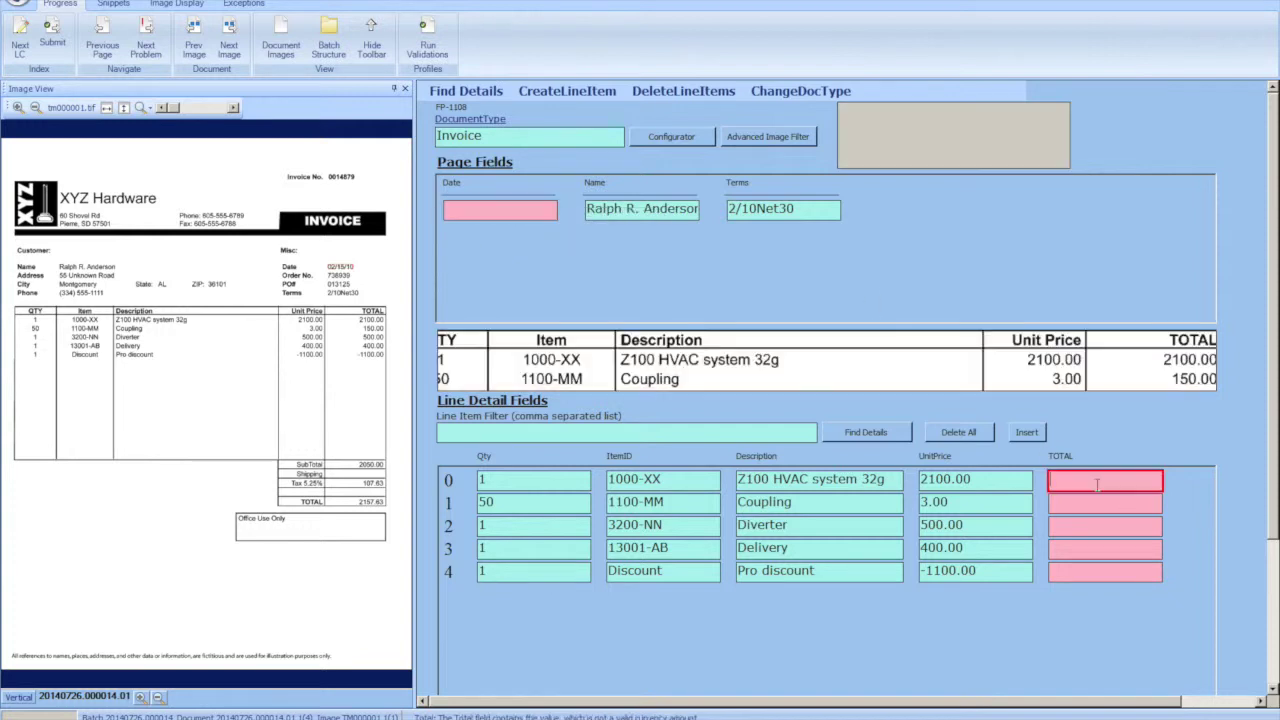
{"action": "right_click", "coordinate": [1079, 482]}
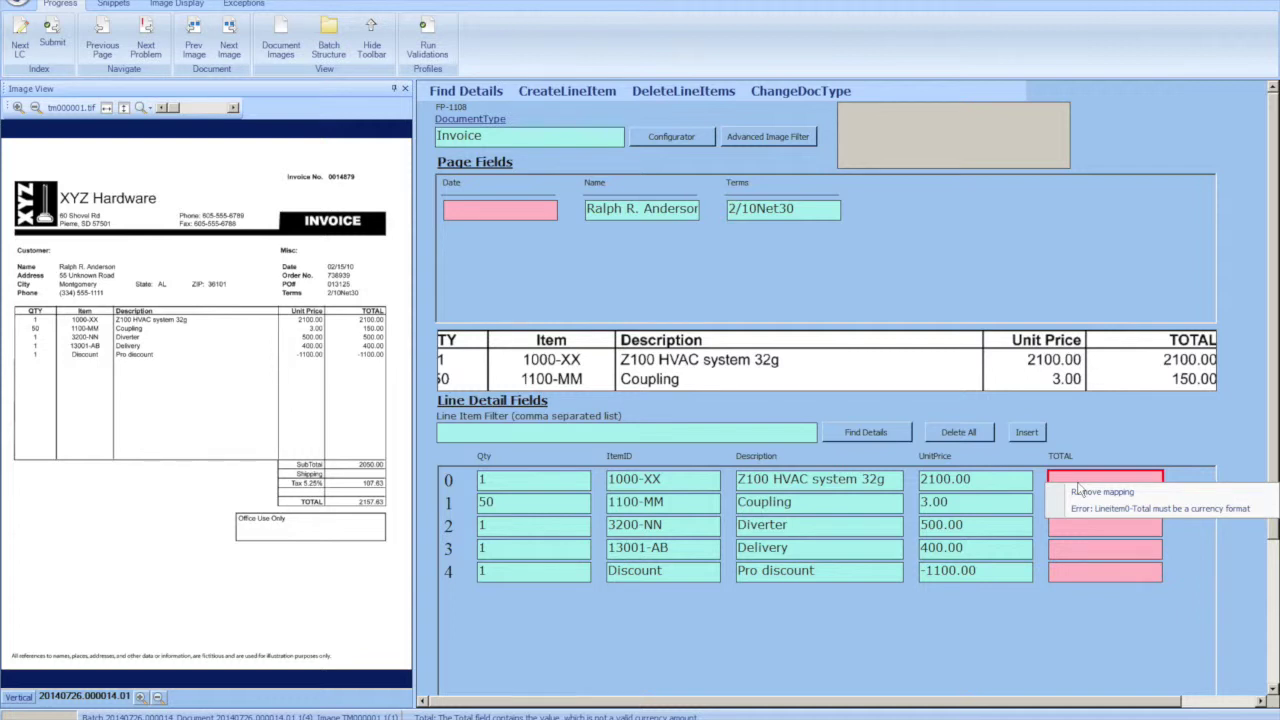
Remove the customer name field's mapping and value, then bring up the Advanced Image Filter.
{"action": "left_click", "coordinate": [629, 208]}
{"action": "right_click", "coordinate": [630, 207]}
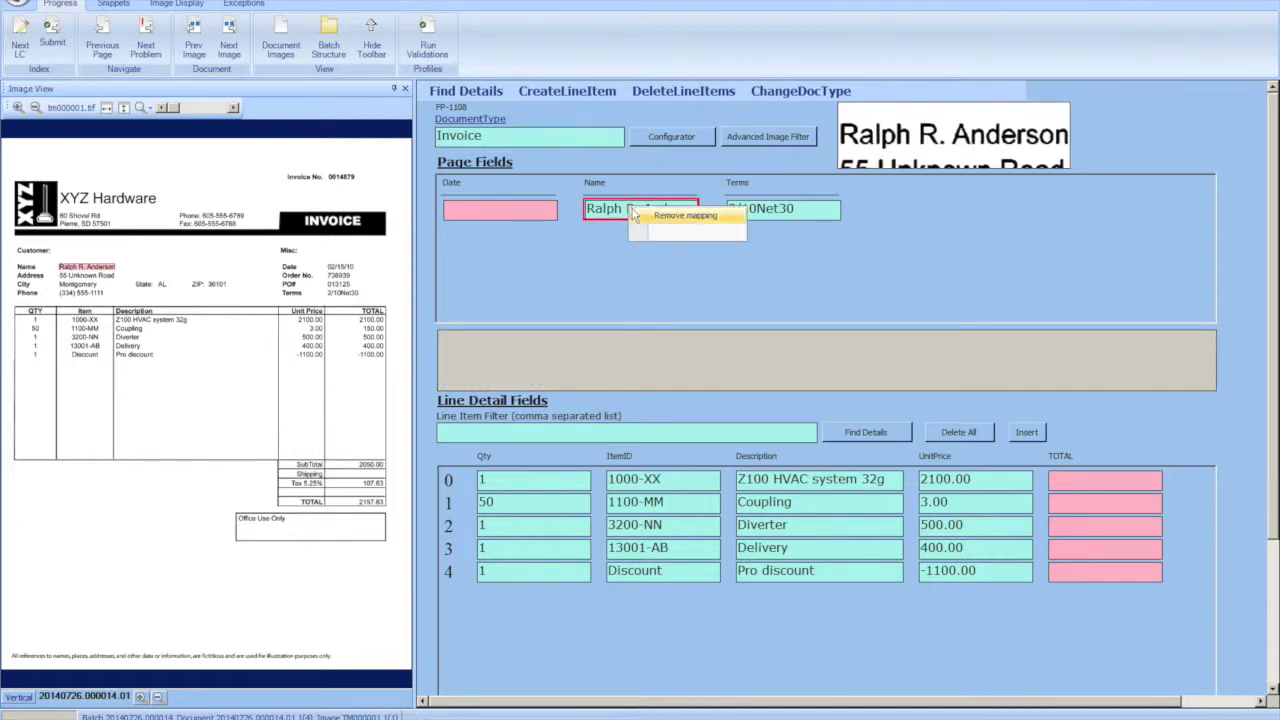
{"action": "left_click", "coordinate": [637, 215]}
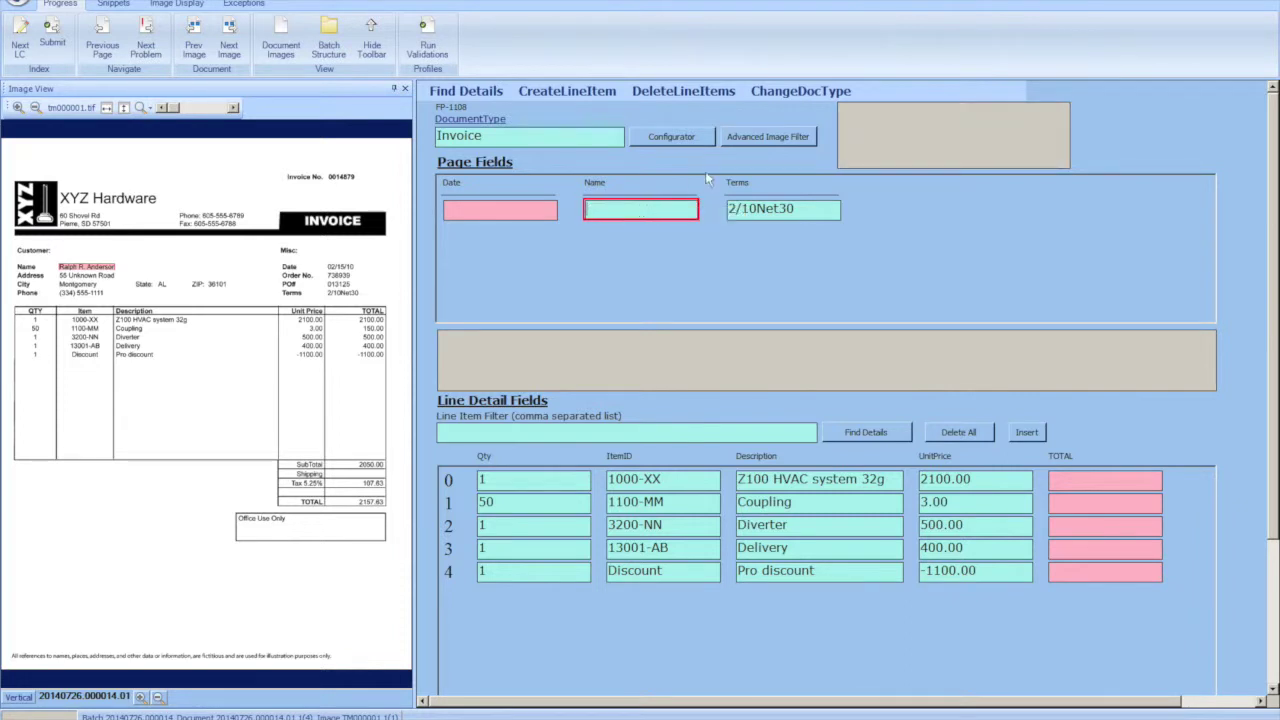
{"action": "left_click", "coordinate": [733, 140]}
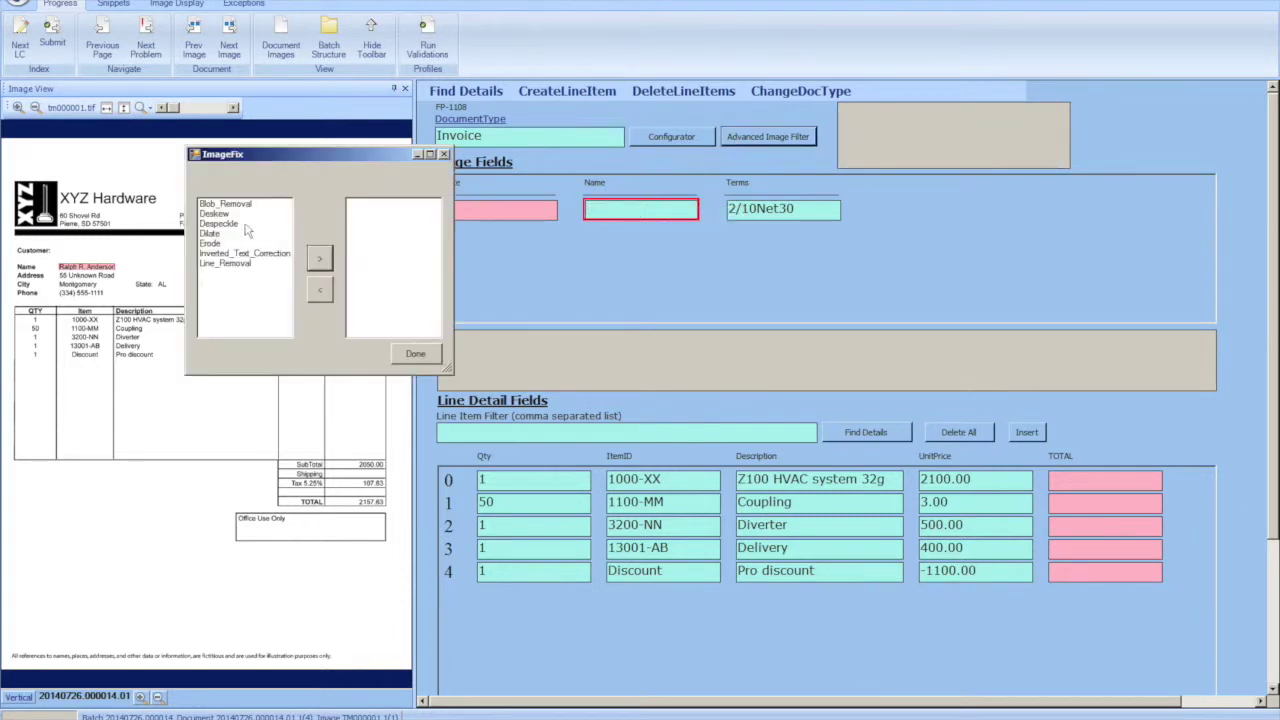
Add Line_Removal to the applied image-fix filters and close the ImageFix dialog with Done.
{"action": "left_click", "coordinate": [236, 264]}
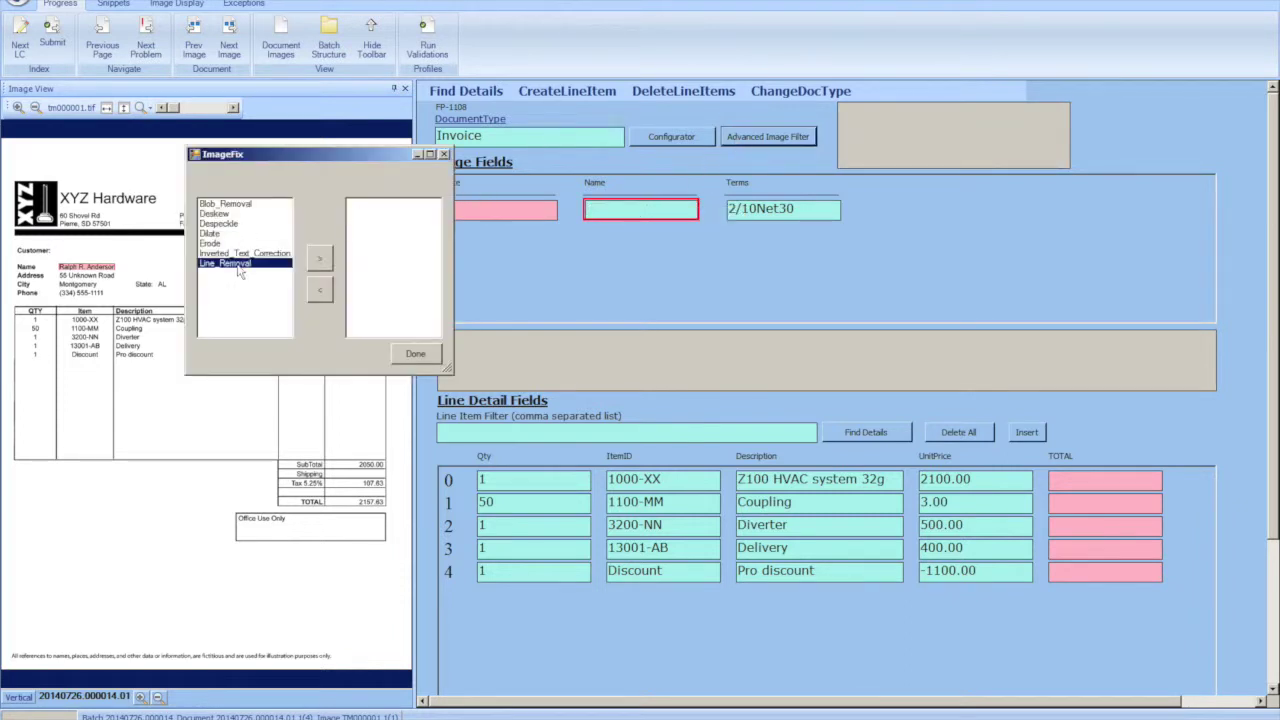
{"action": "left_click", "coordinate": [317, 261]}
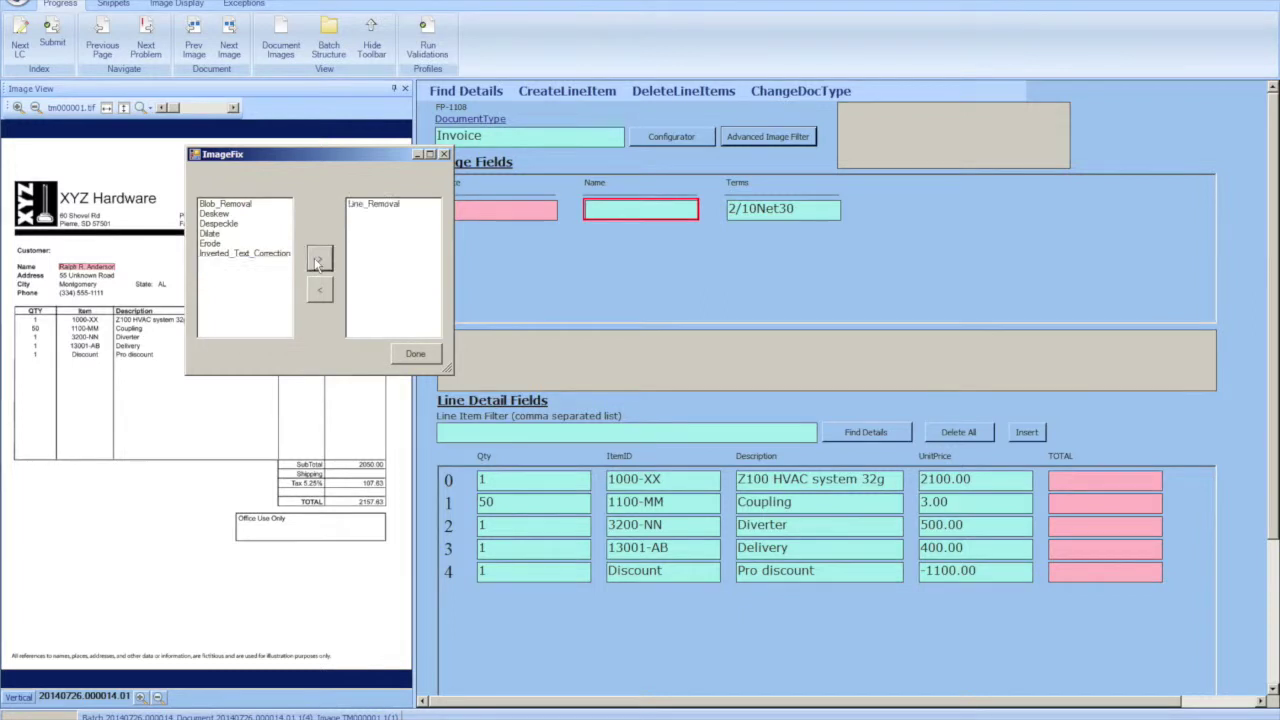
{"action": "left_click", "coordinate": [415, 356]}
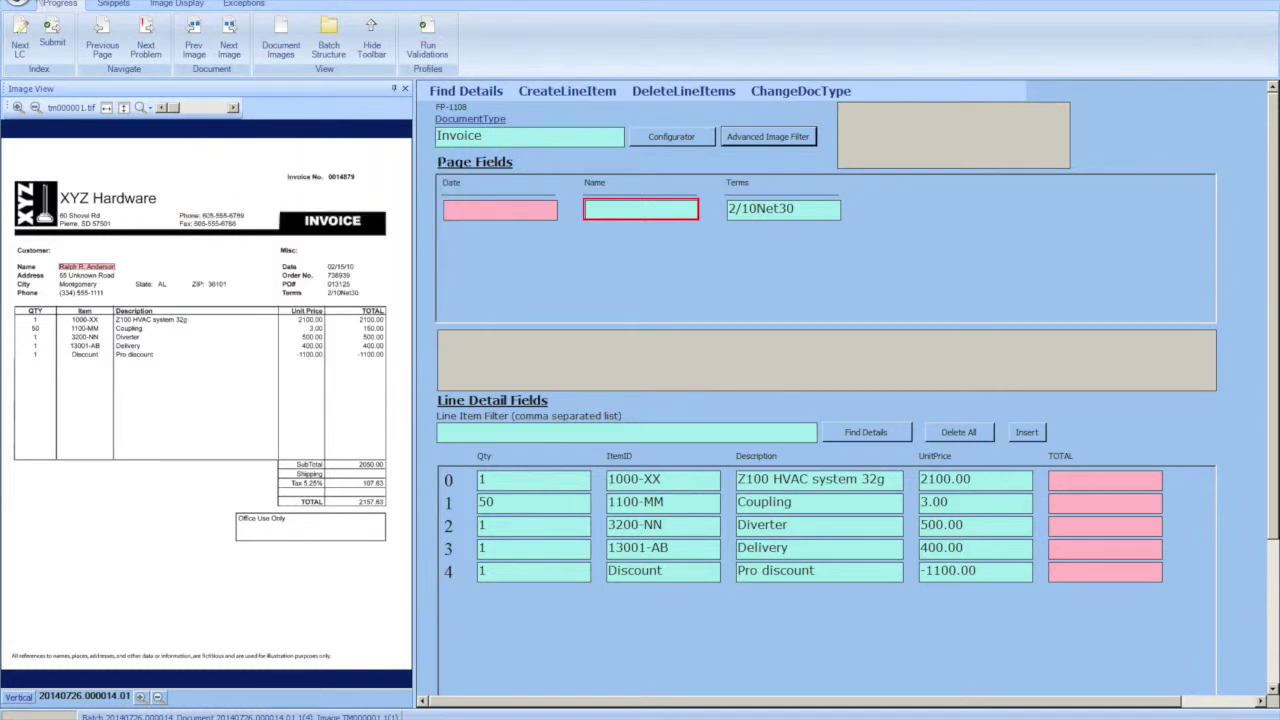